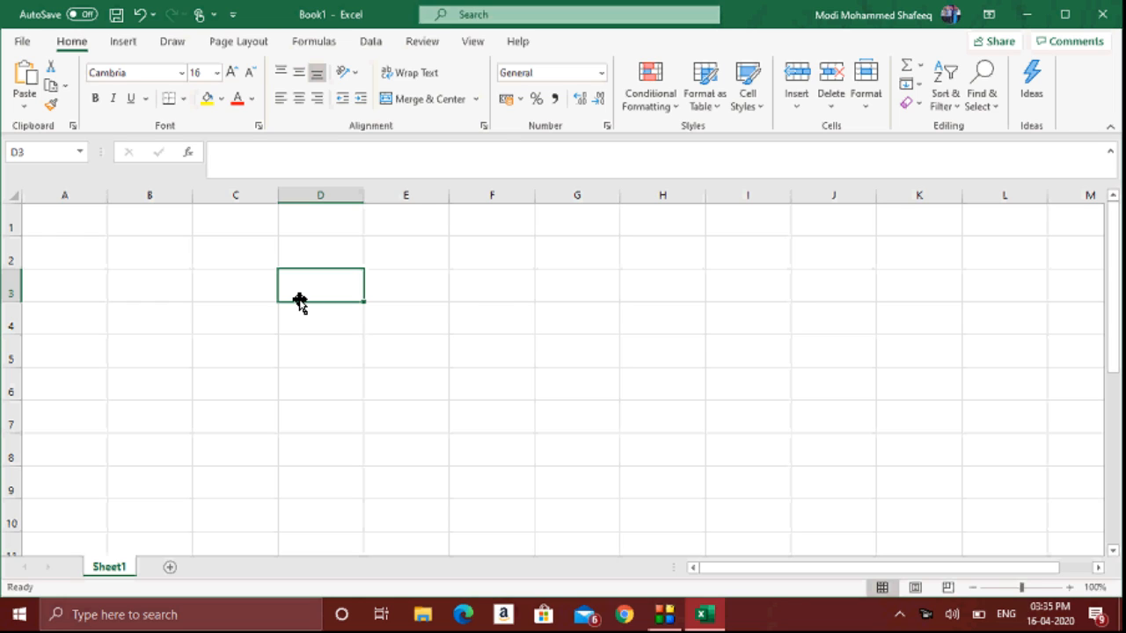
Step: Enter the values 45, 65, 89, 32 and 45 in cells D3 through D7
type("45")
key("Return")
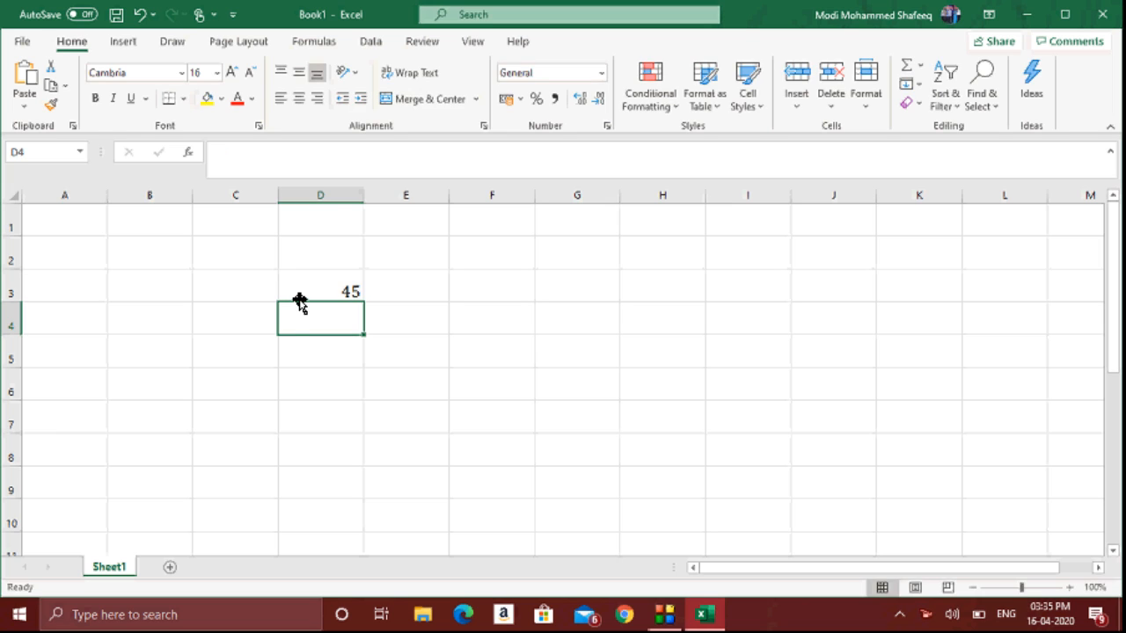
type("65")
key("Return")
type("89")
key("Return")
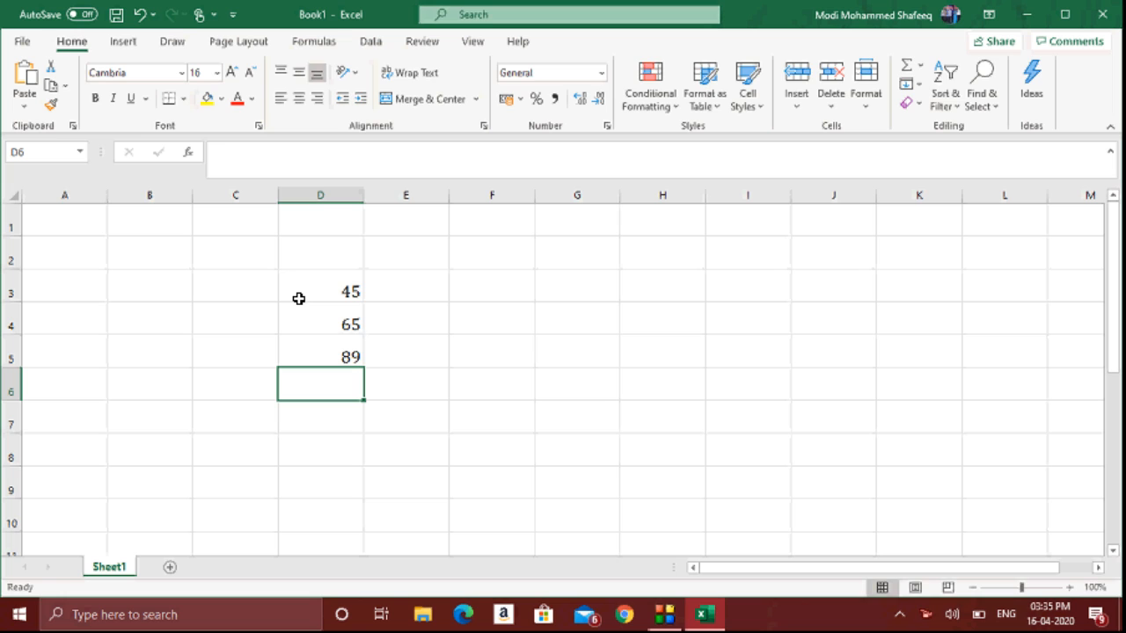
type("32")
key("Return")
type("45")
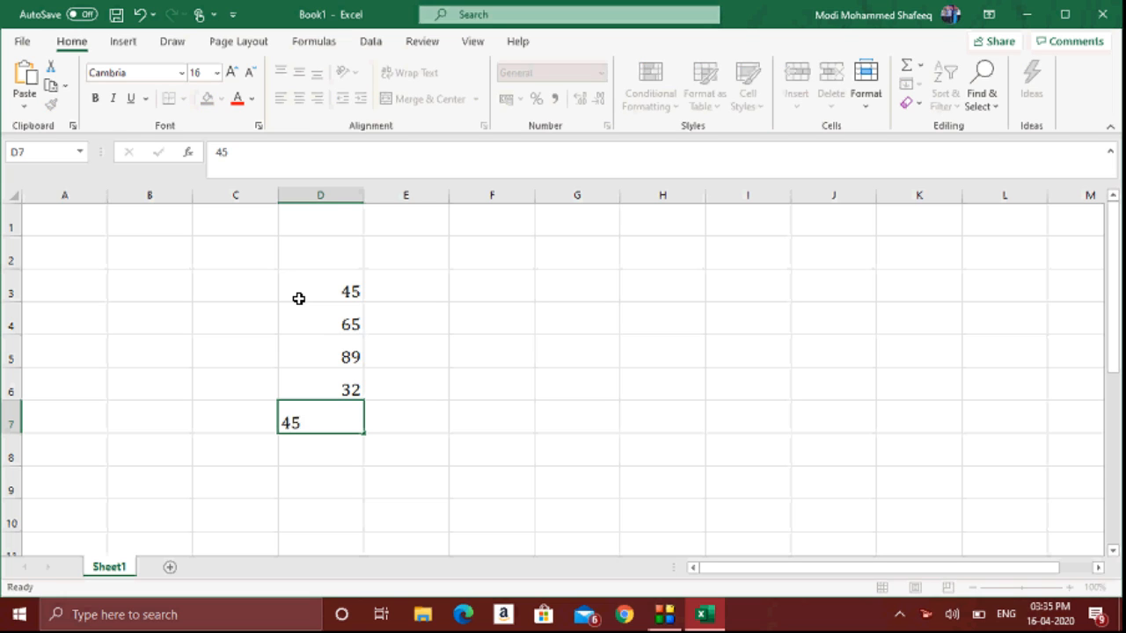
key("Return")
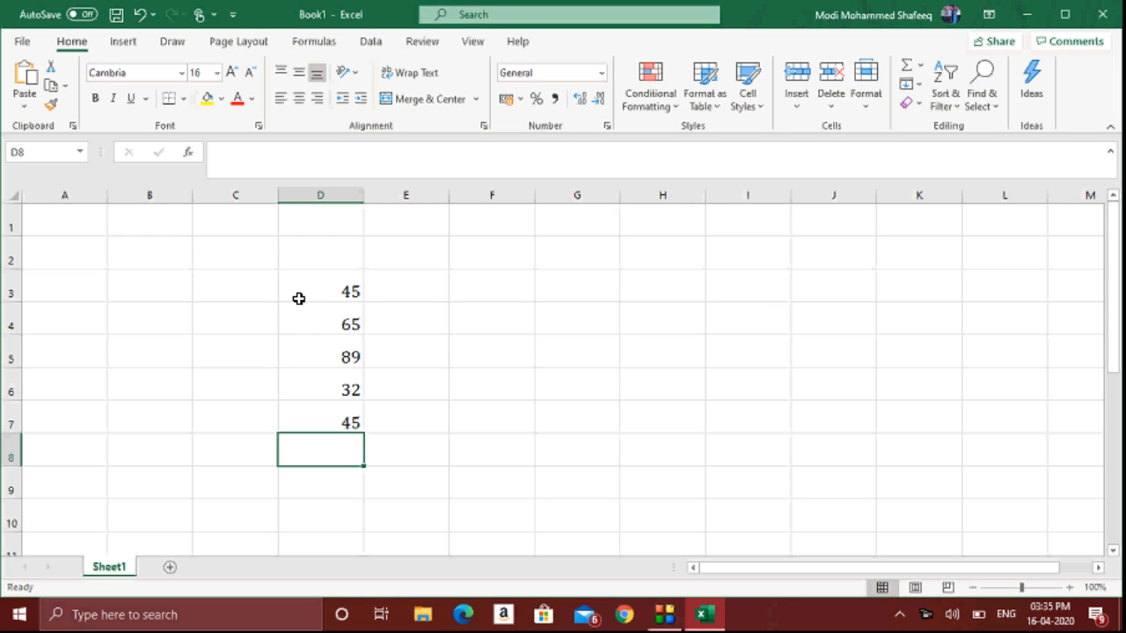
Step: Apply the Number format to the values in D3:D7
left_click_drag(299, 298, 317, 420)
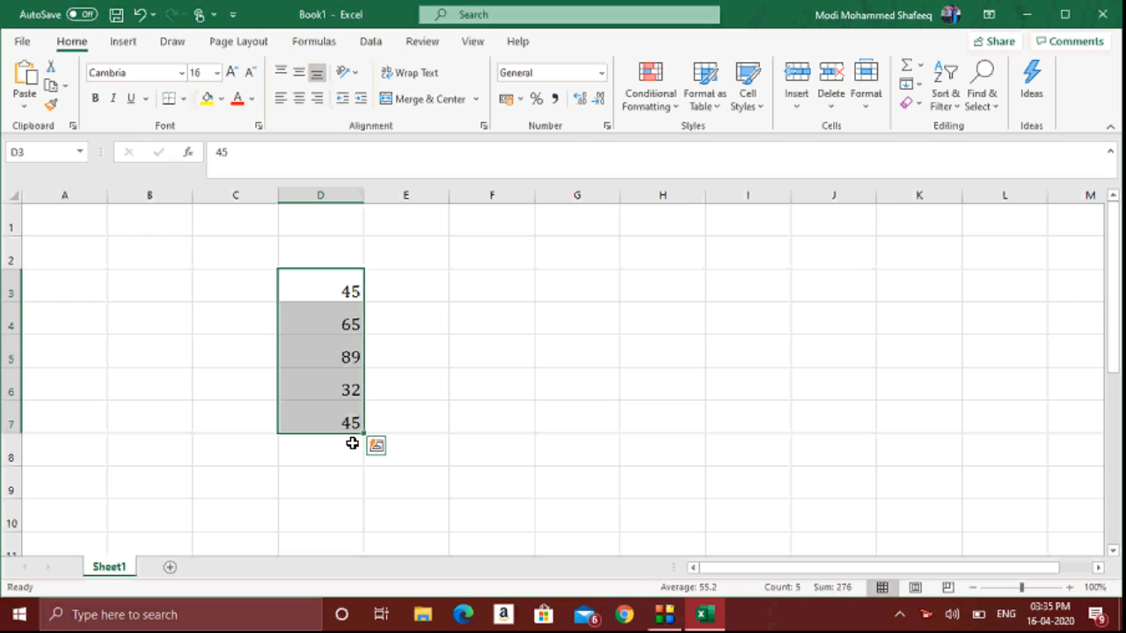
left_click(603, 74)
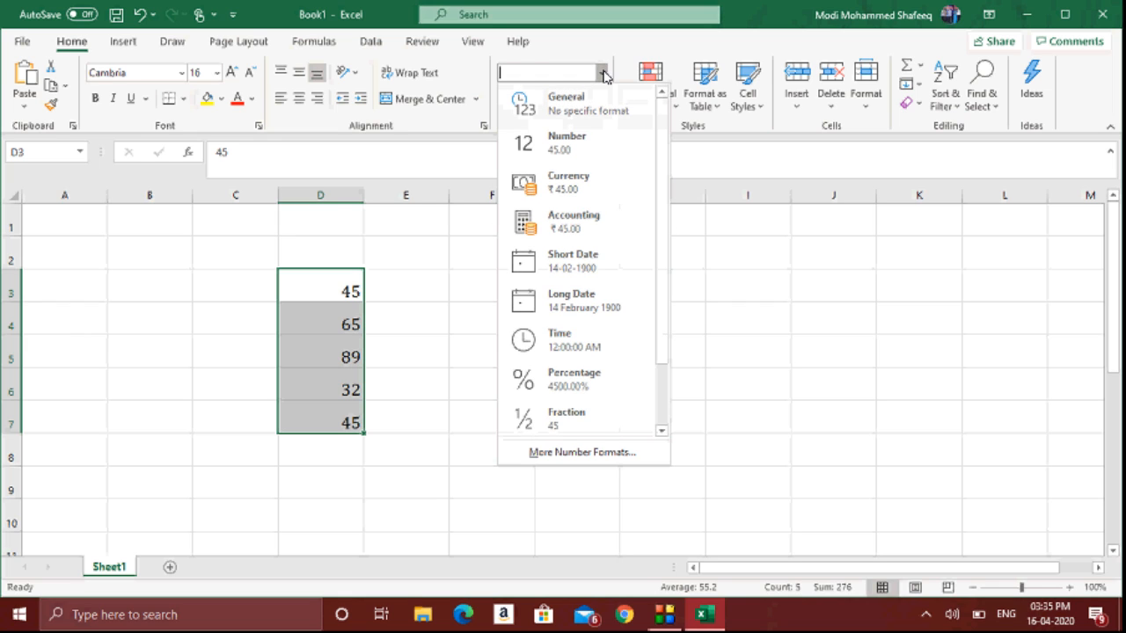
left_click(603, 74)
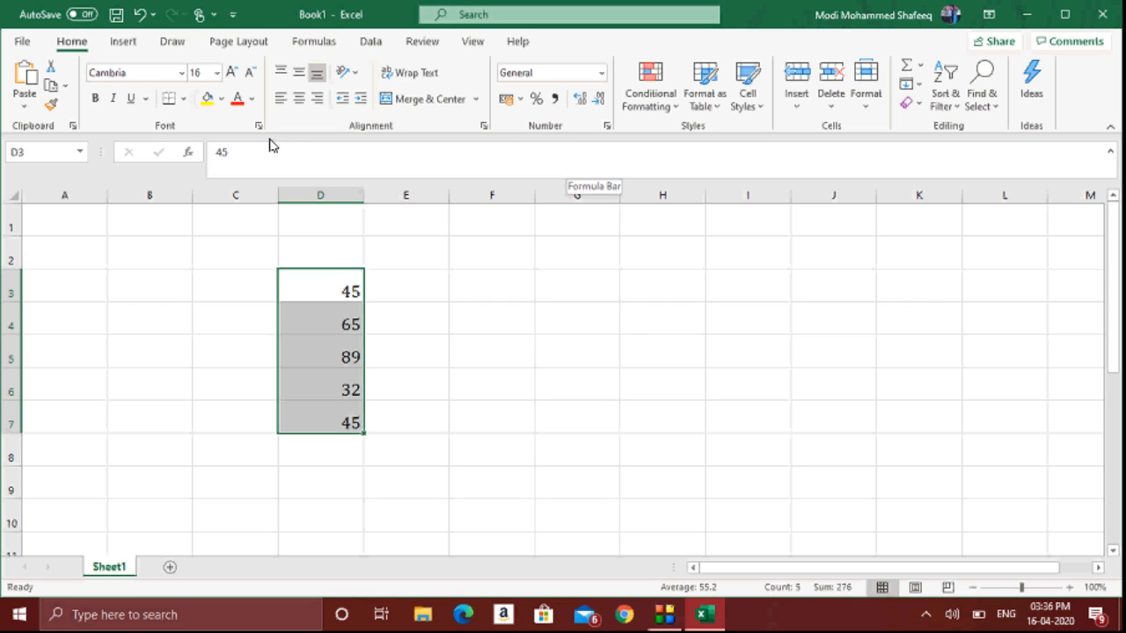
left_click(599, 81)
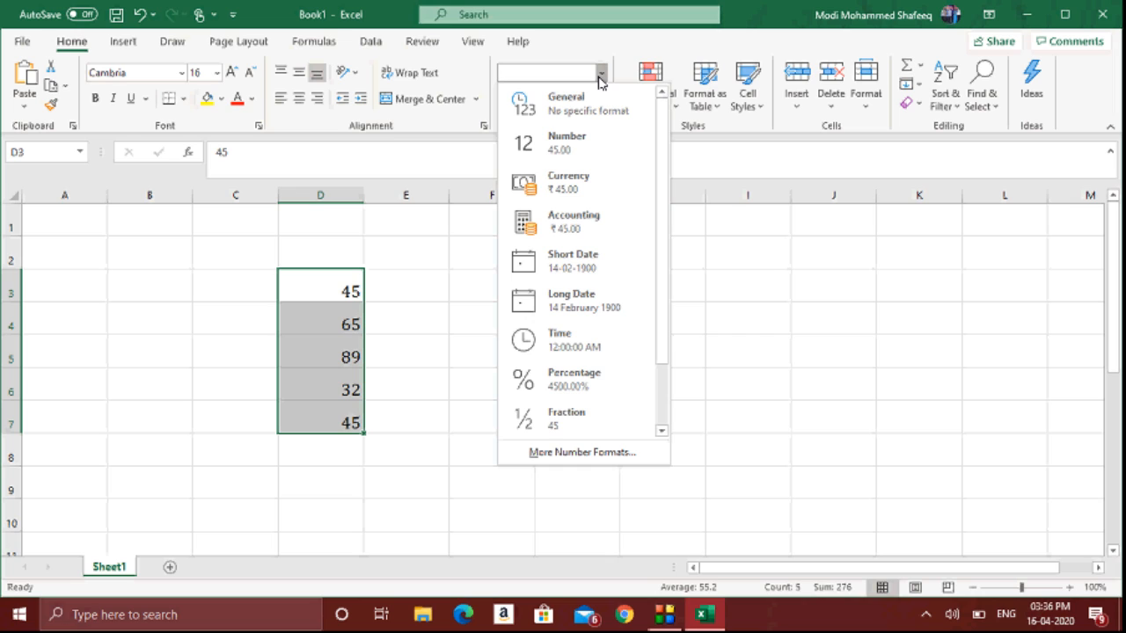
left_click(628, 50)
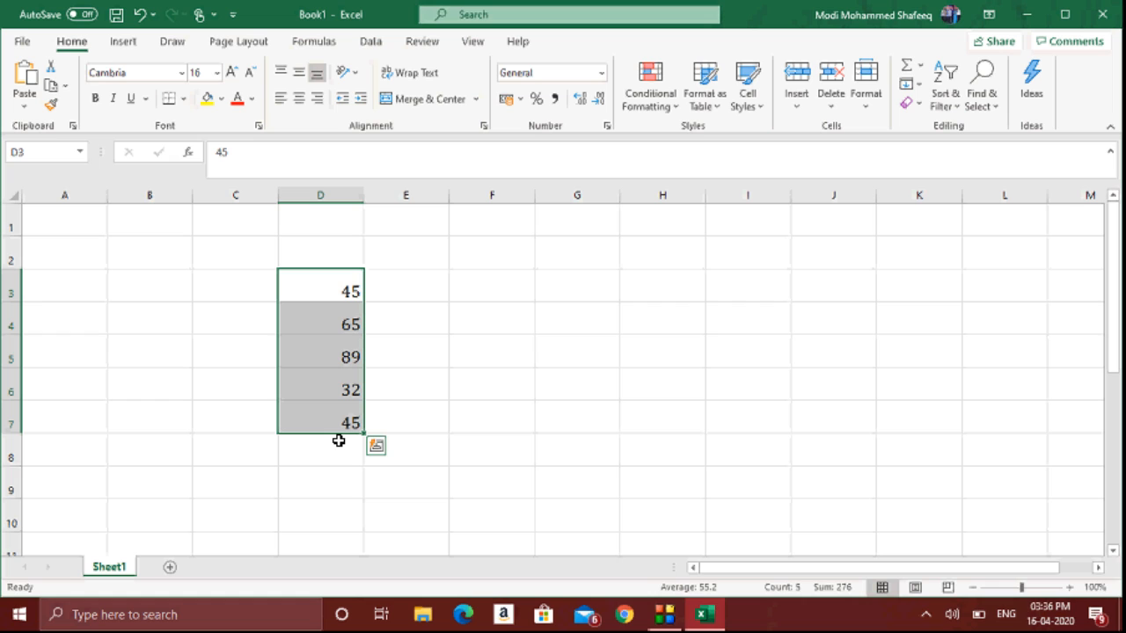
left_click(602, 73)
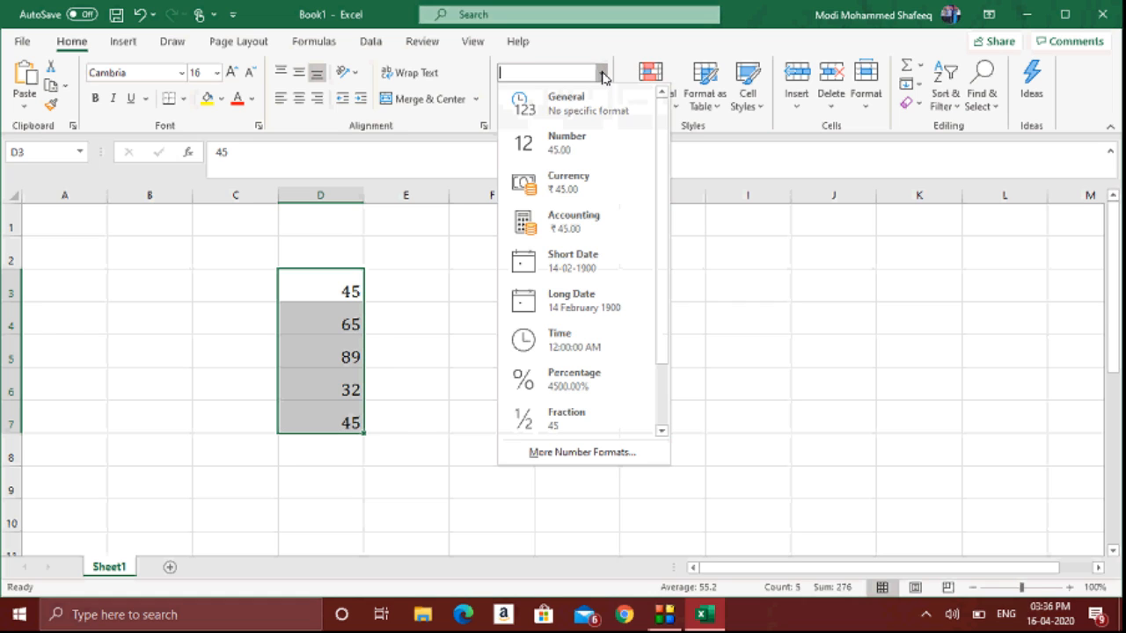
left_click(604, 144)
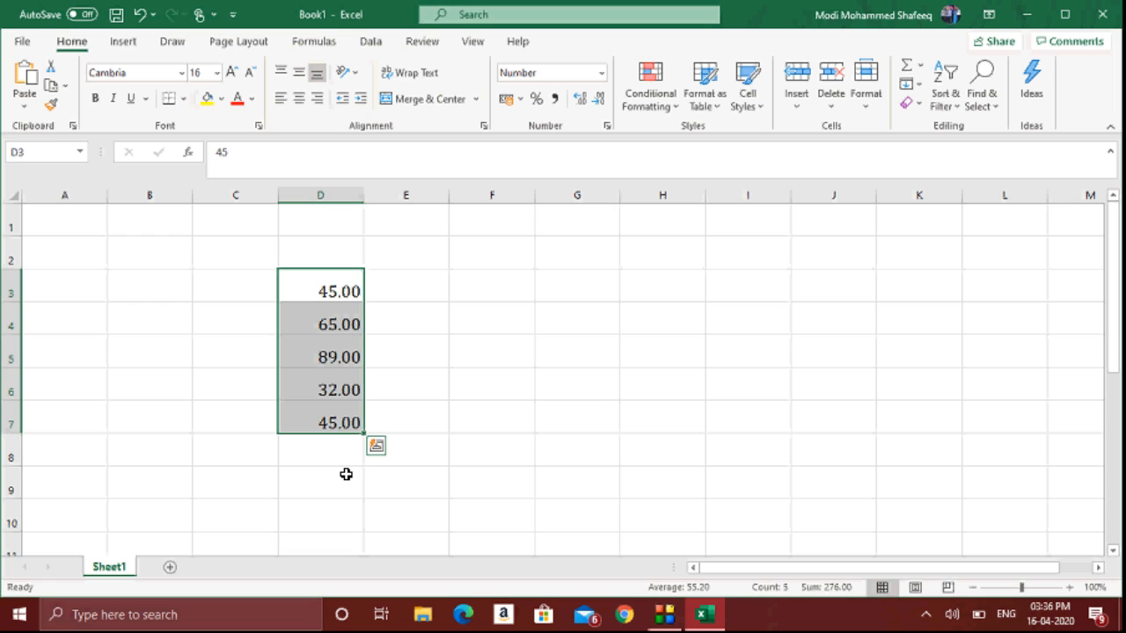
Step: Increase the decimals of D3:D7 to four places, and reduce them back to two
left_click(579, 102)
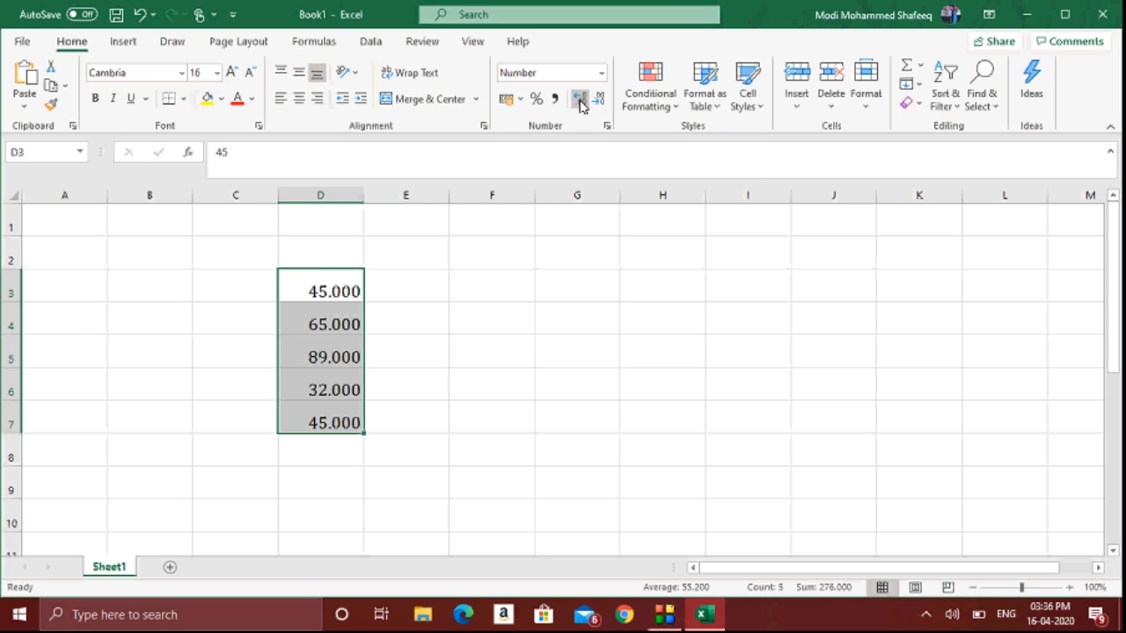
left_click(579, 102)
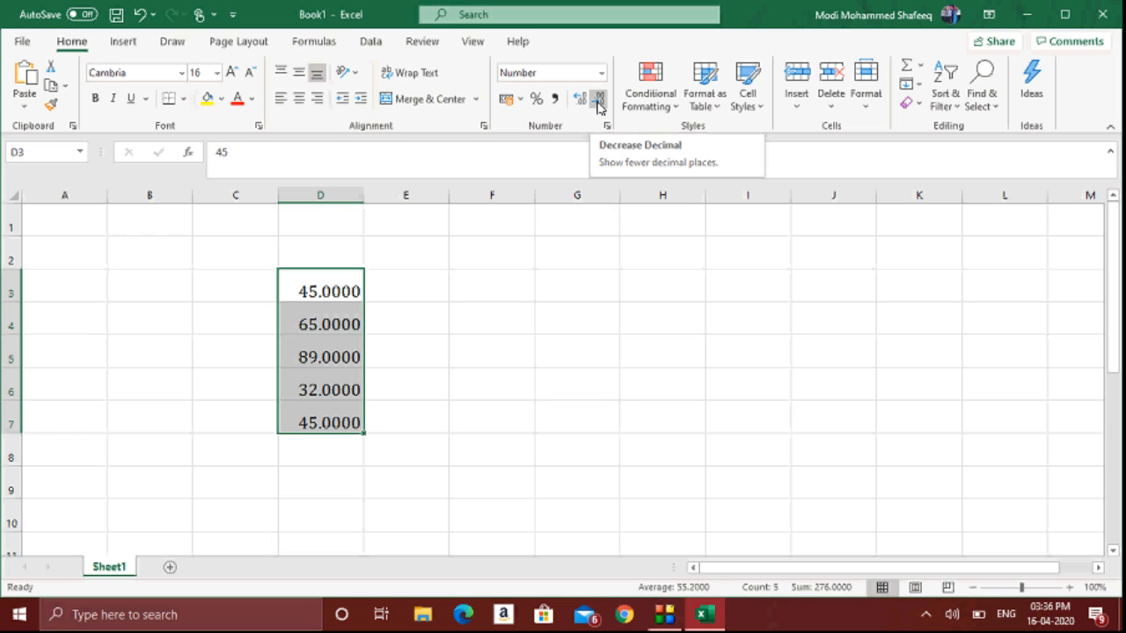
left_click(598, 103)
left_click(598, 103)
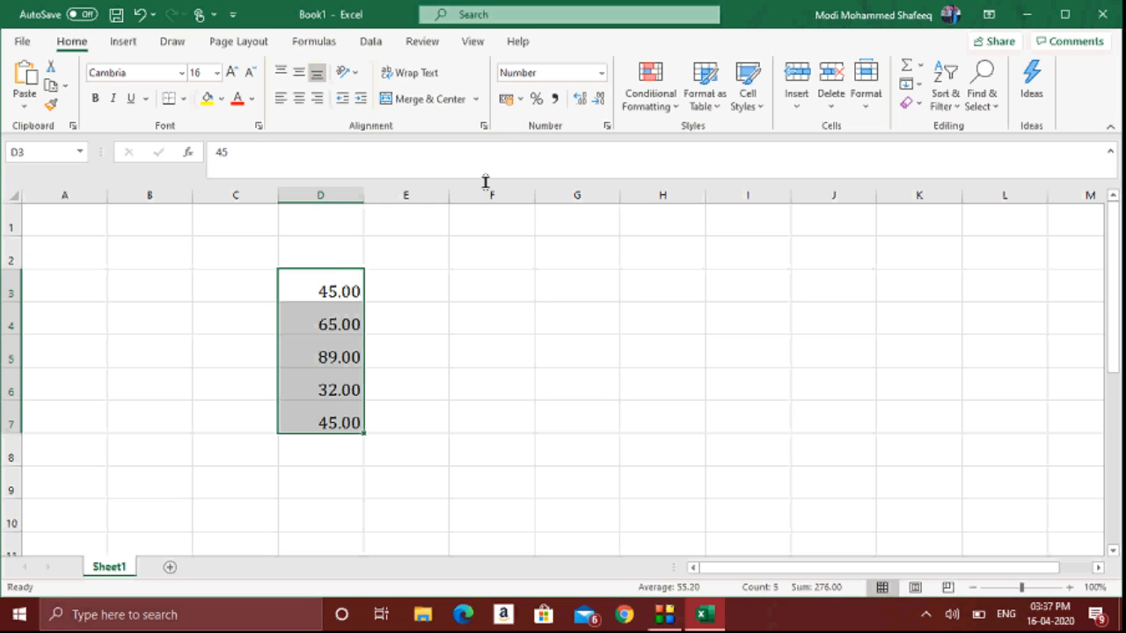
Step: Replace the value in D3 with 6789054 and apply the comma style to it
left_click(331, 286)
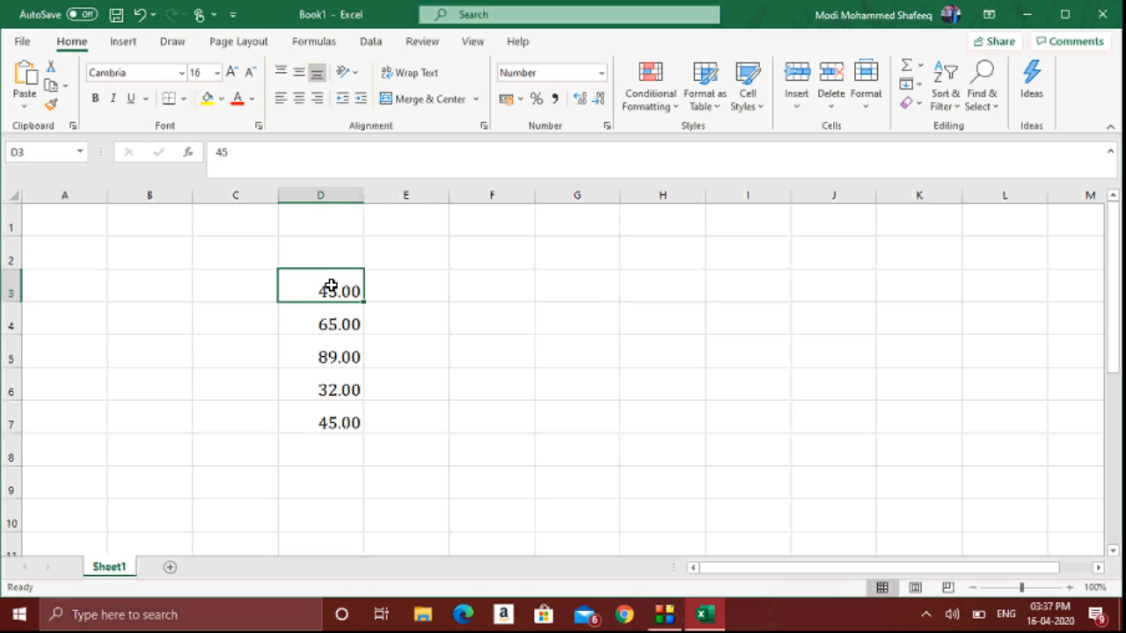
type("67890")
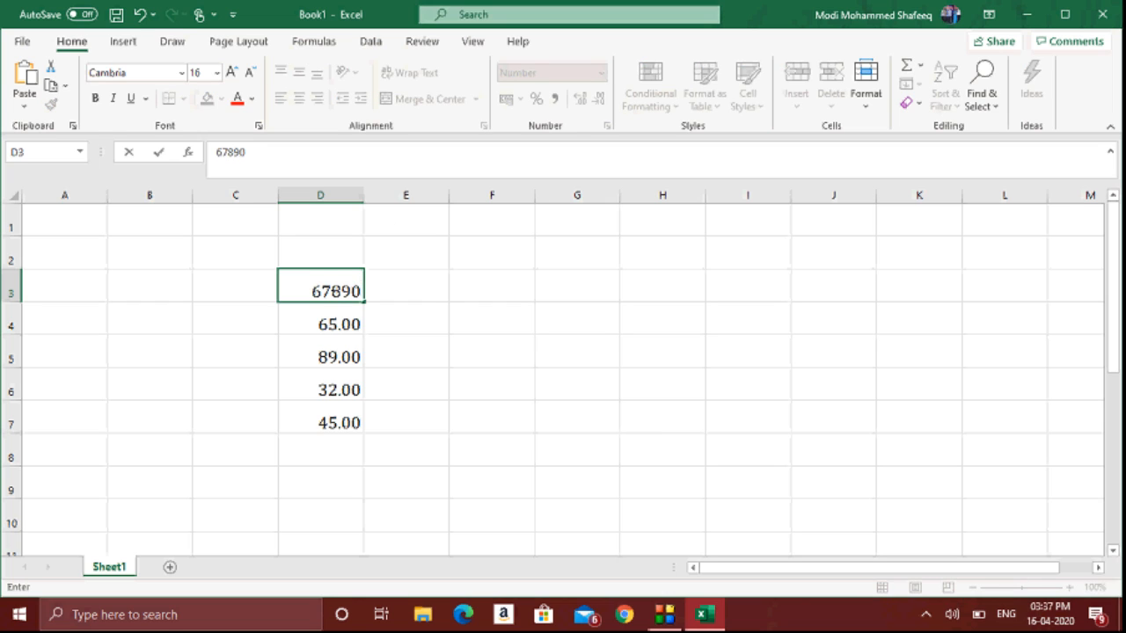
type("54")
key("Return")
left_click(330, 286)
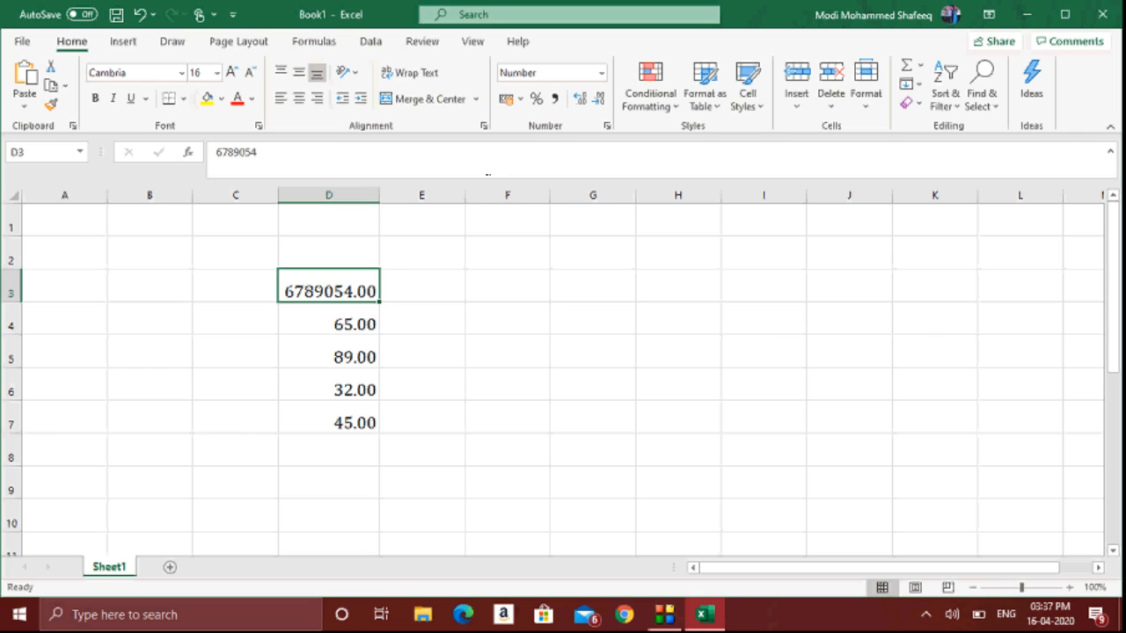
left_click(555, 99)
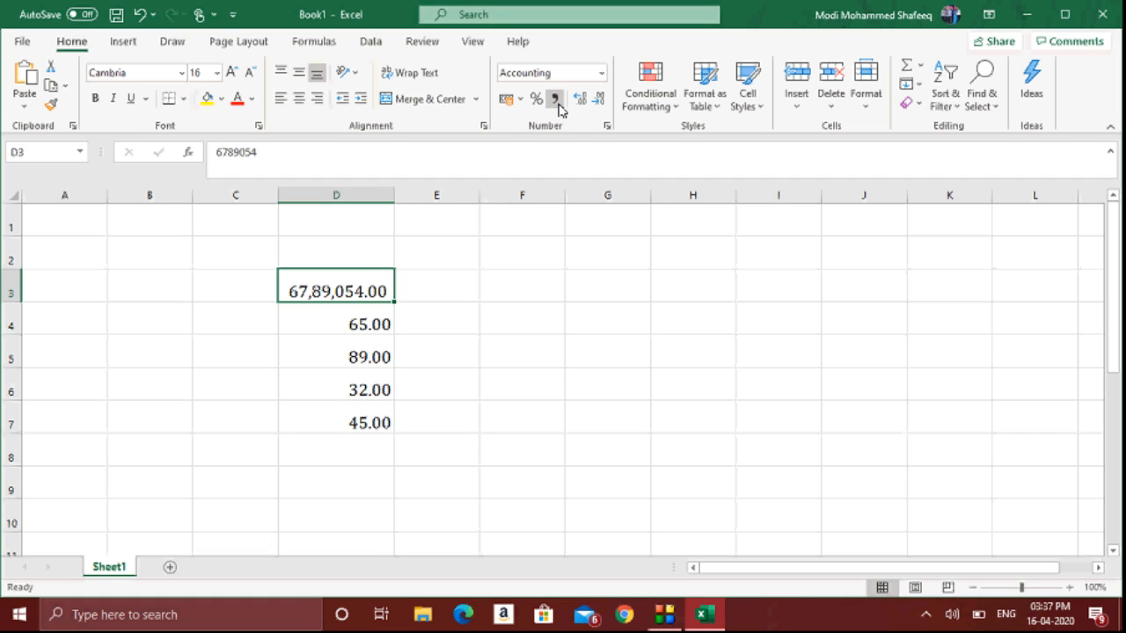
left_click(601, 74)
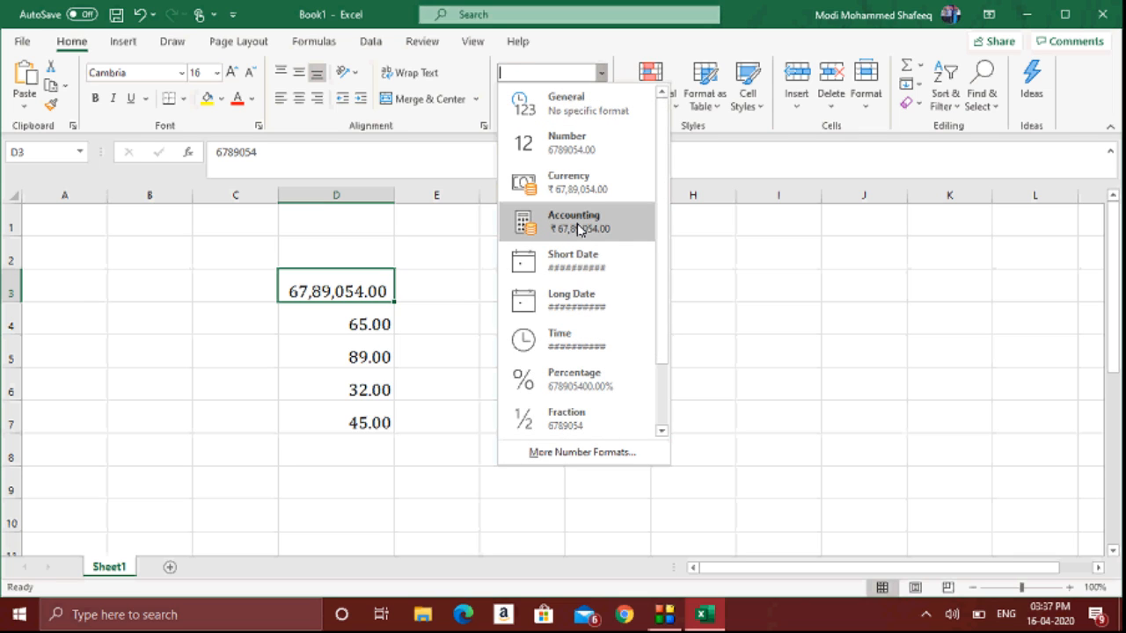
left_click(777, 13)
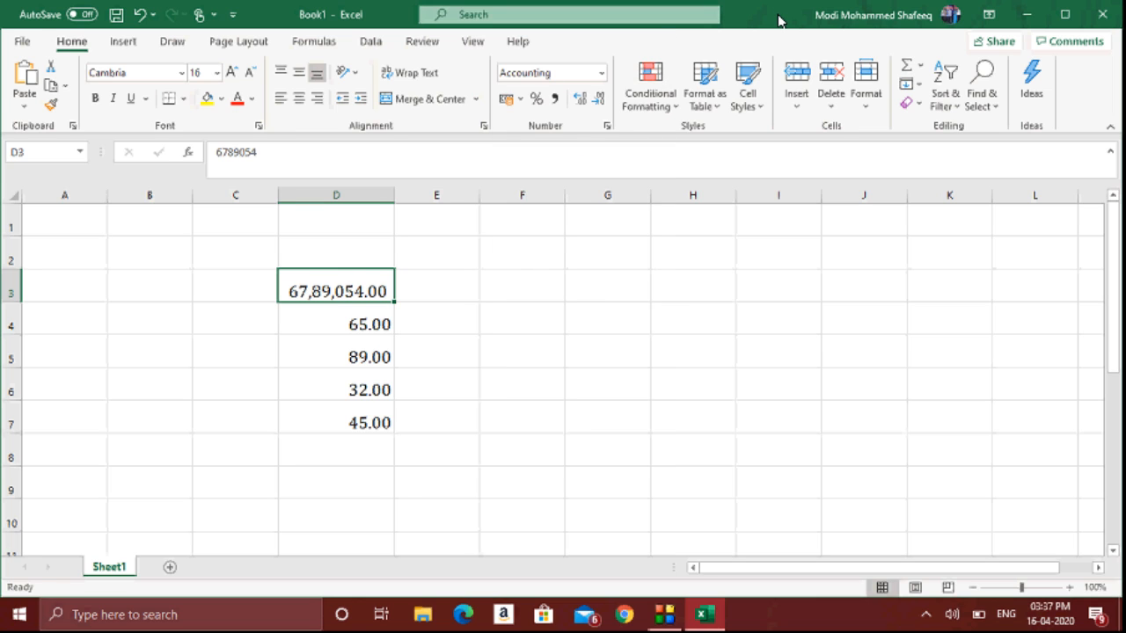
double_click(778, 20)
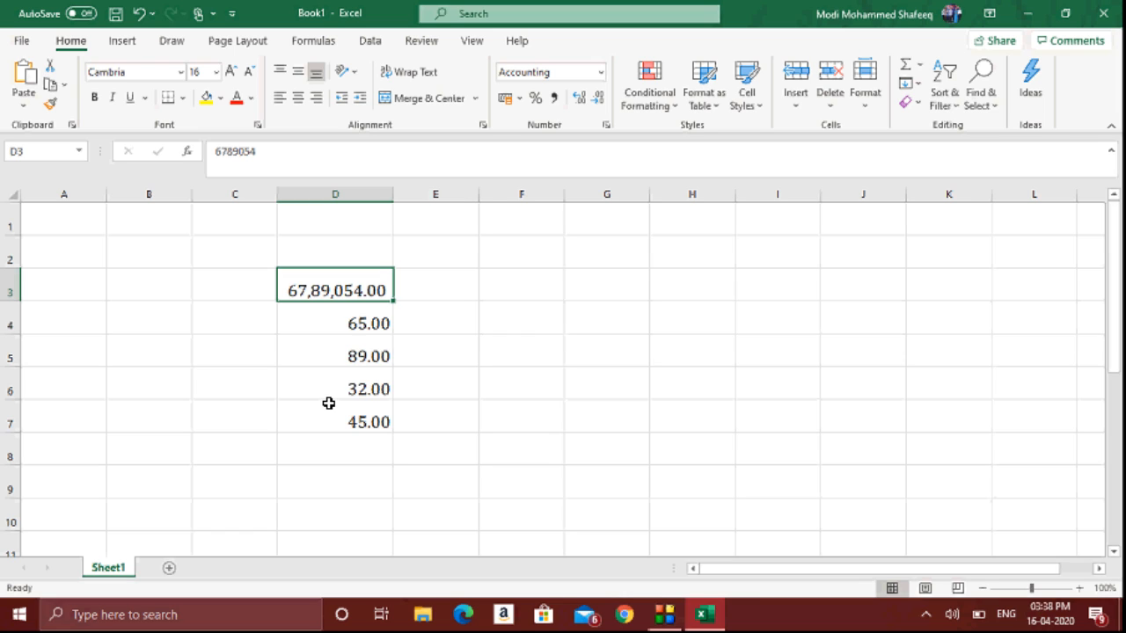
Step: Apply the Currency format to all the values in D3:D7
left_click_drag(367, 289, 370, 421)
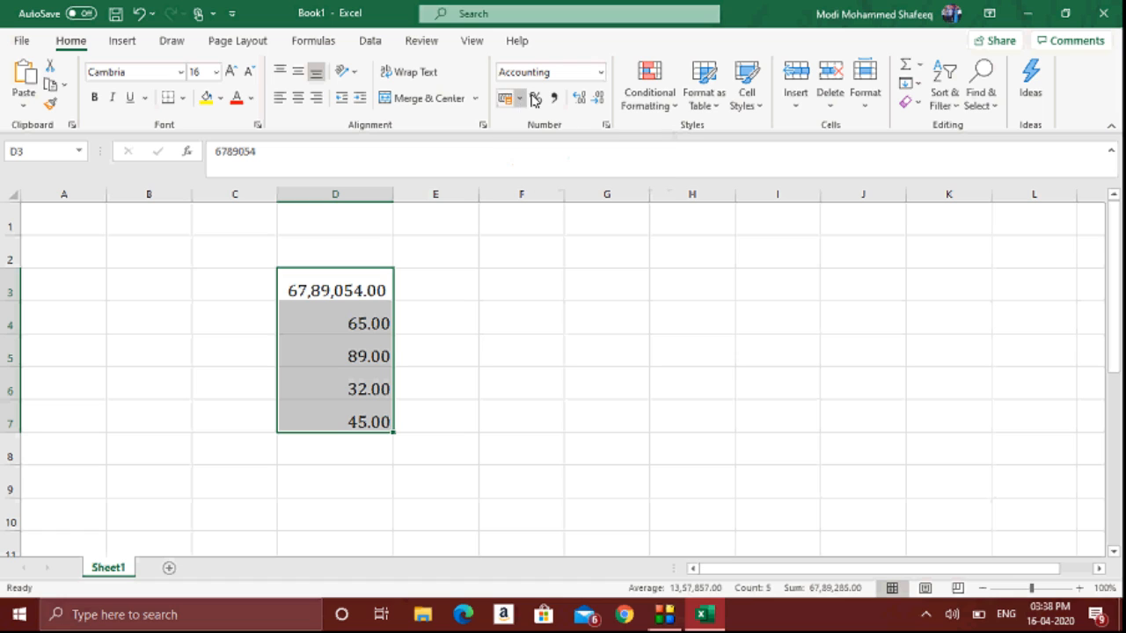
left_click(601, 72)
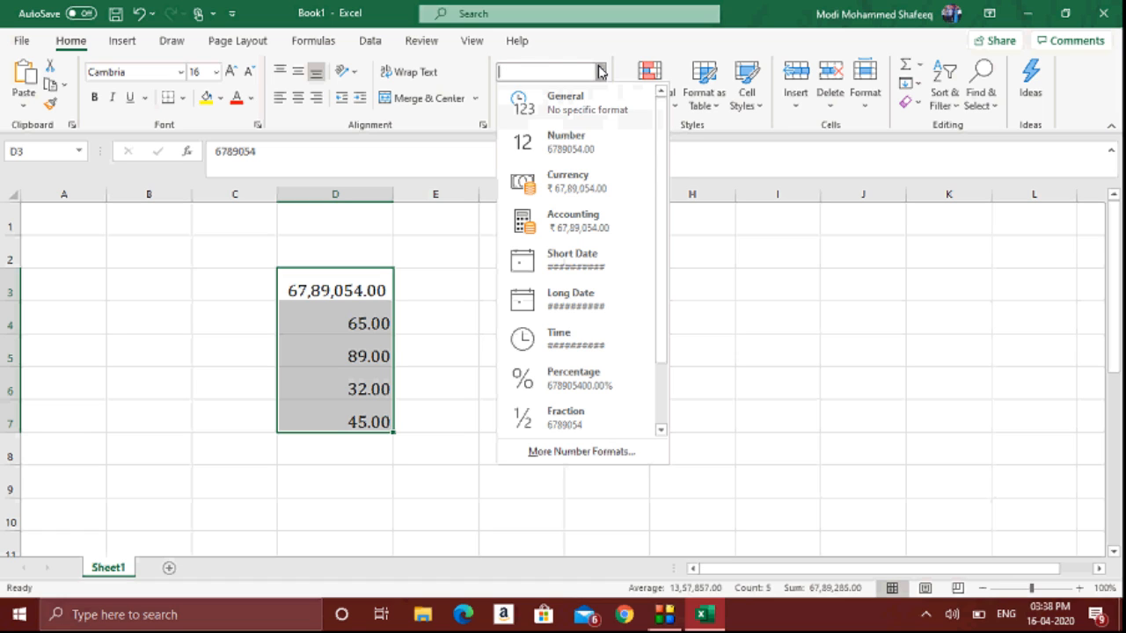
left_click(595, 183)
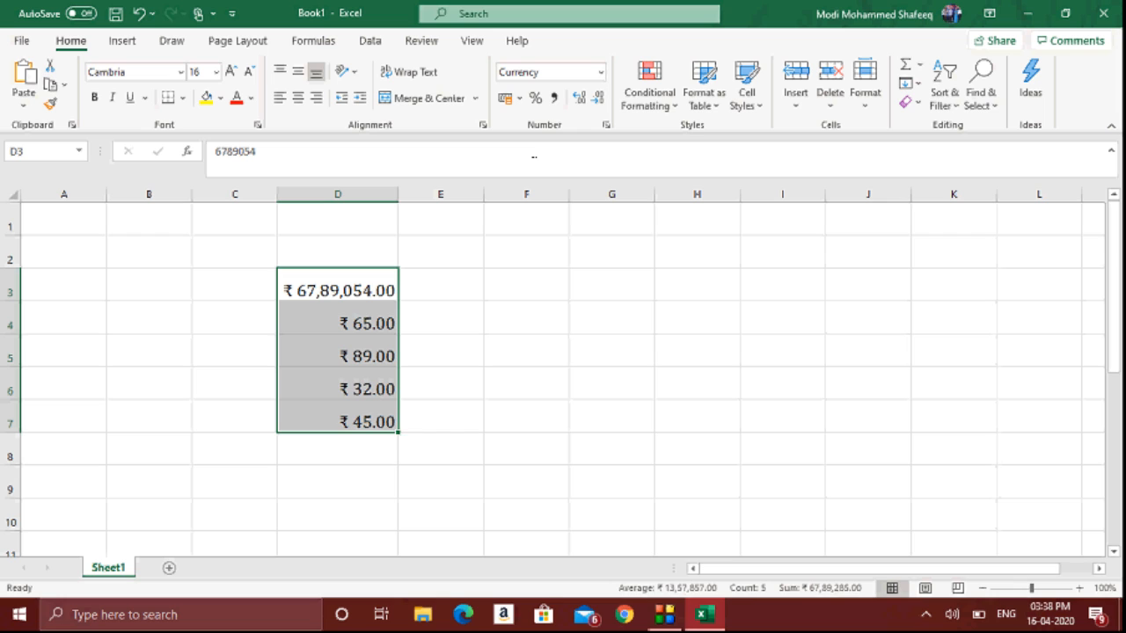
Step: Try the $ English (United States), € Euro and ¥ Chinese (China) accounting formats on D3:D7 in turn
left_click(521, 99)
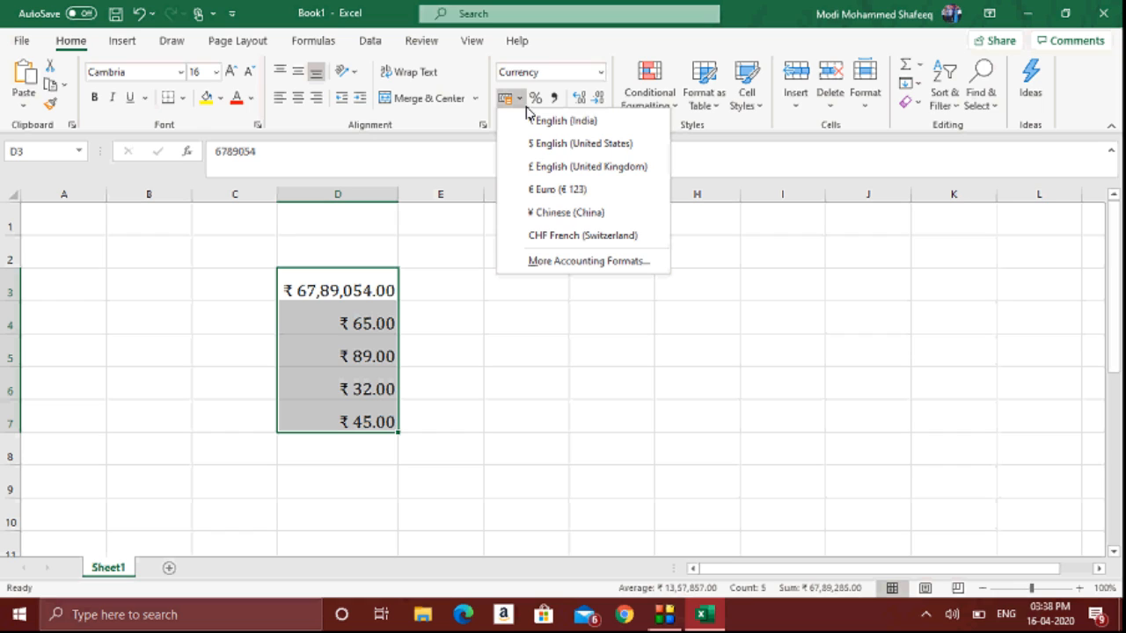
left_click(566, 145)
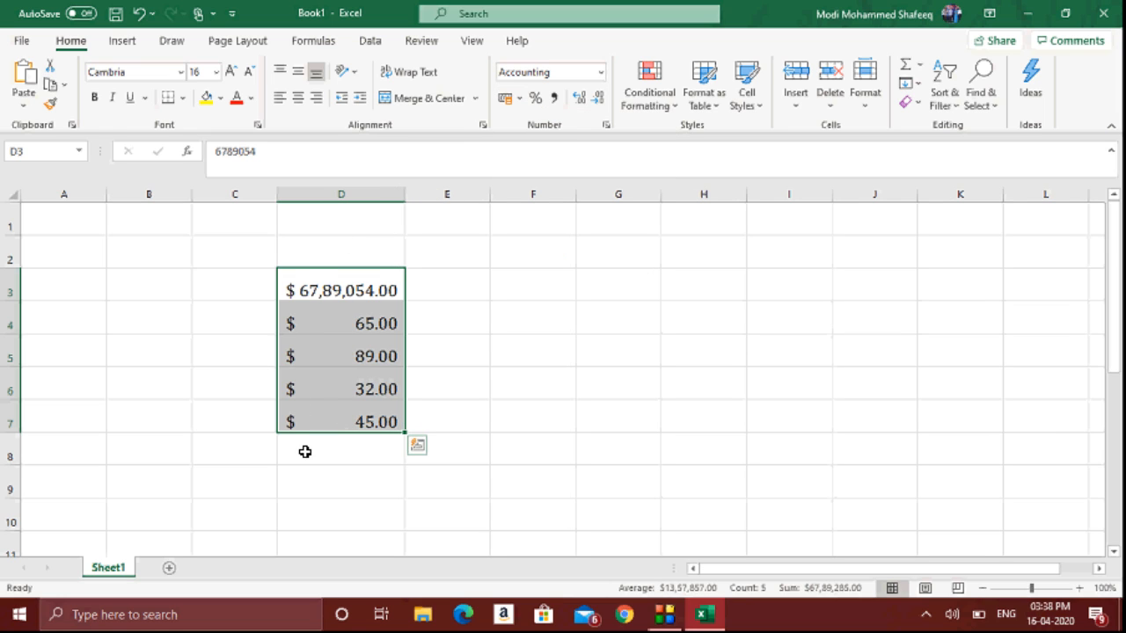
left_click(520, 103)
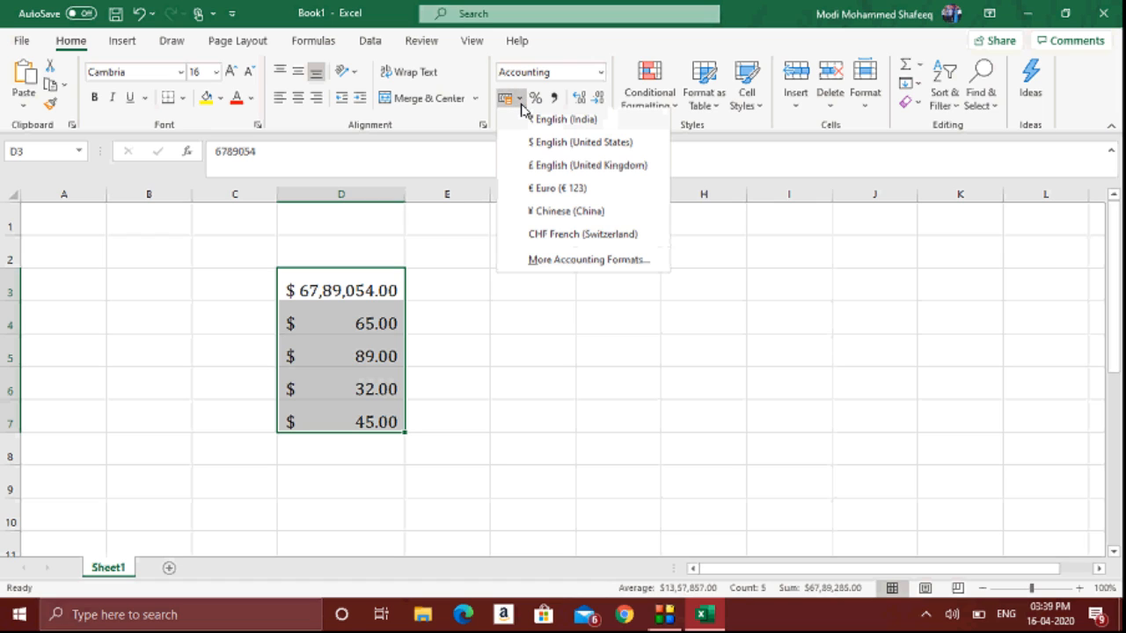
left_click(550, 189)
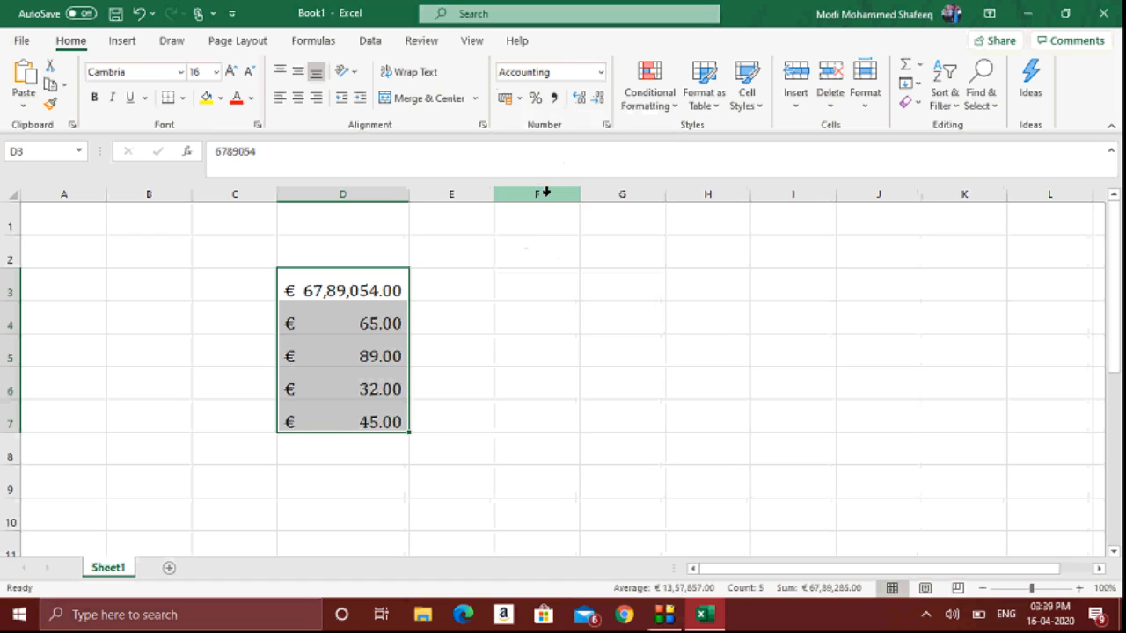
left_click(521, 99)
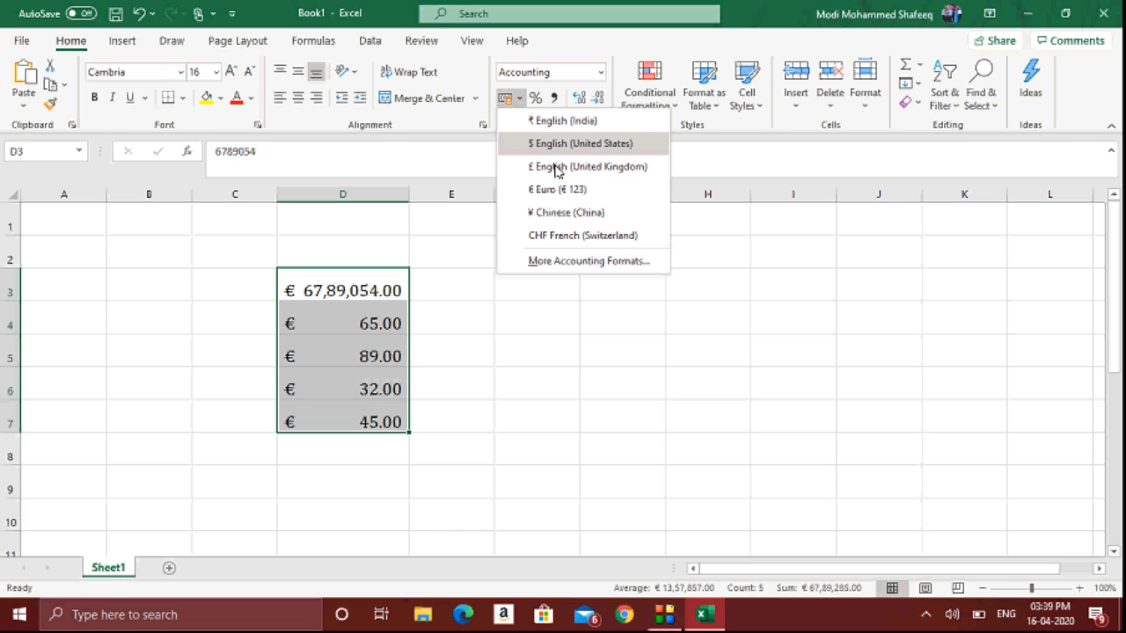
left_click(582, 212)
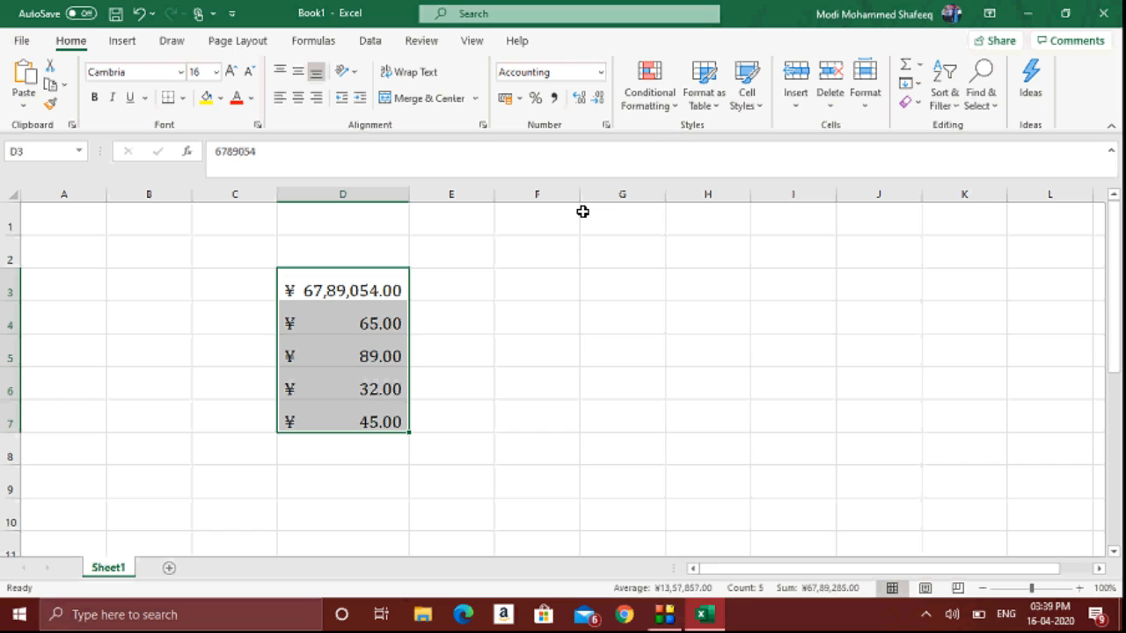
Step: Apply the ₹ English (India) accounting format to D3:D7
left_click(521, 100)
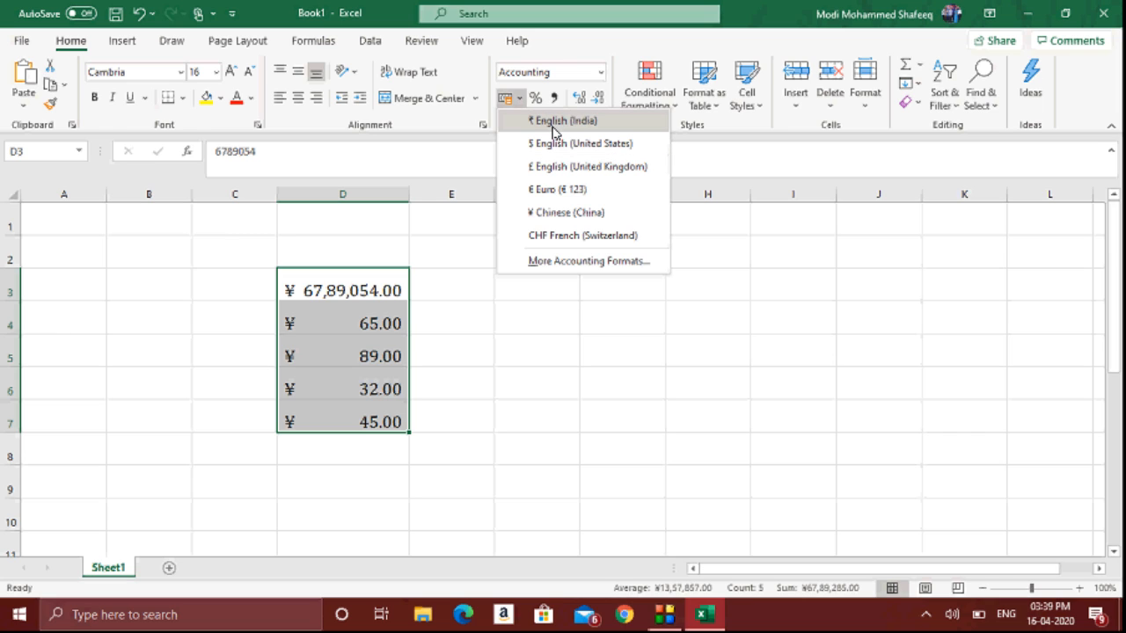
left_click(554, 121)
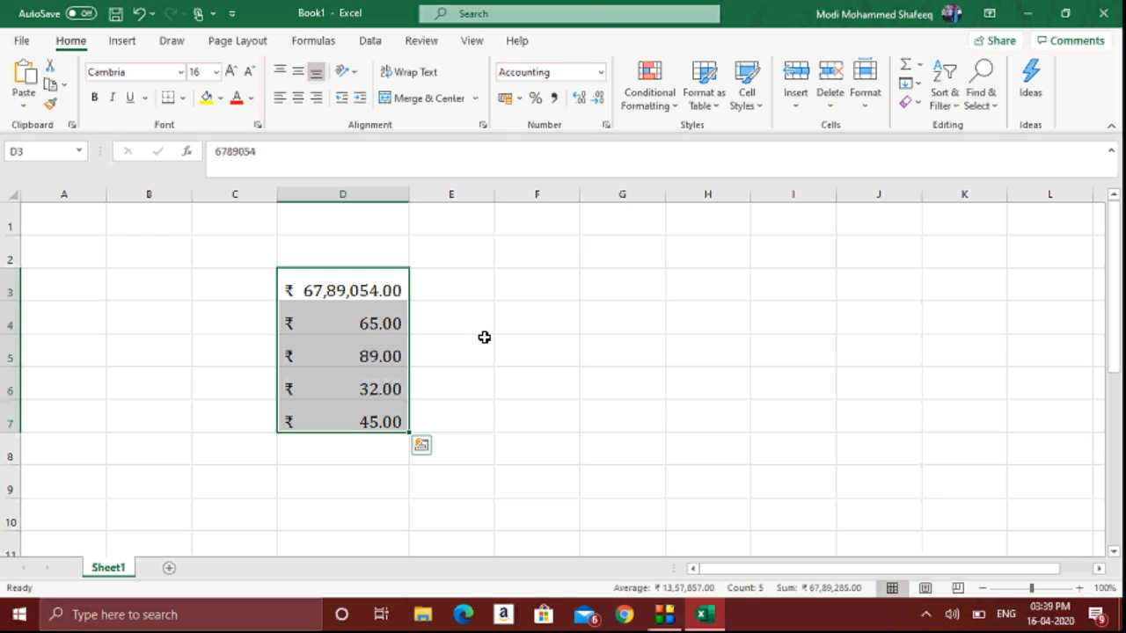
left_click(601, 73)
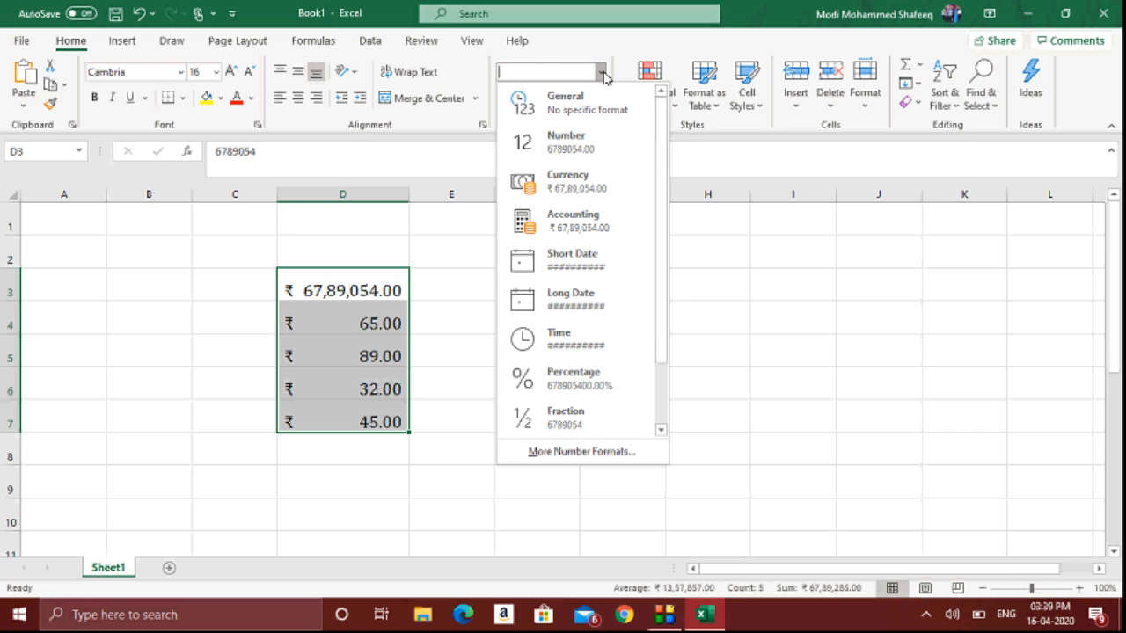
key("Escape")
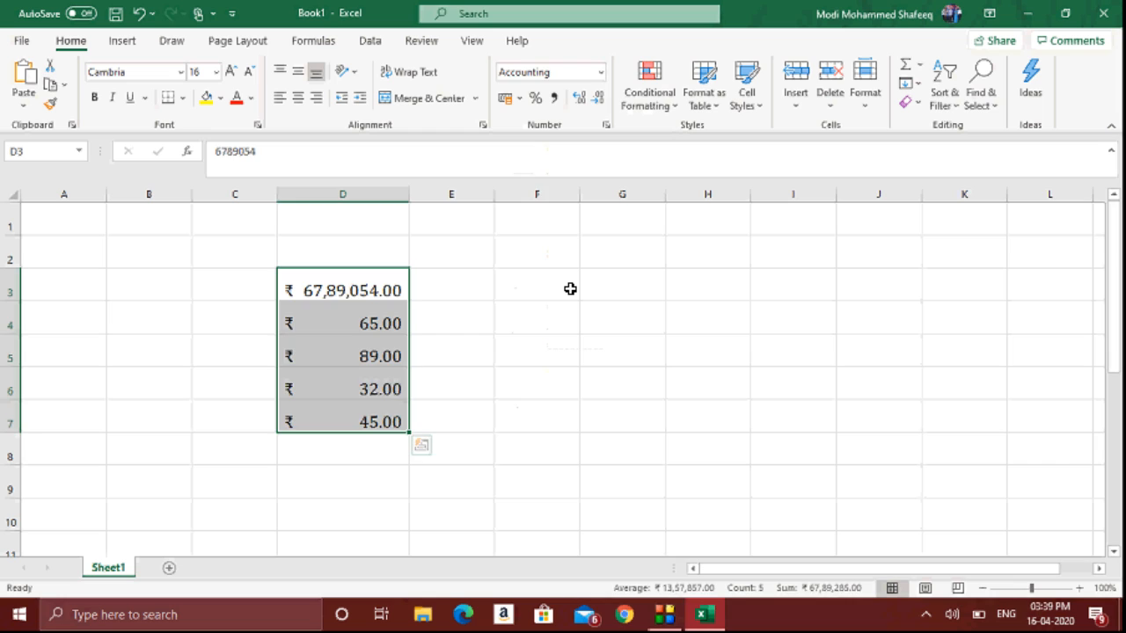
Step: Enter the date 16/04/2020 in cell F3
left_click(570, 288)
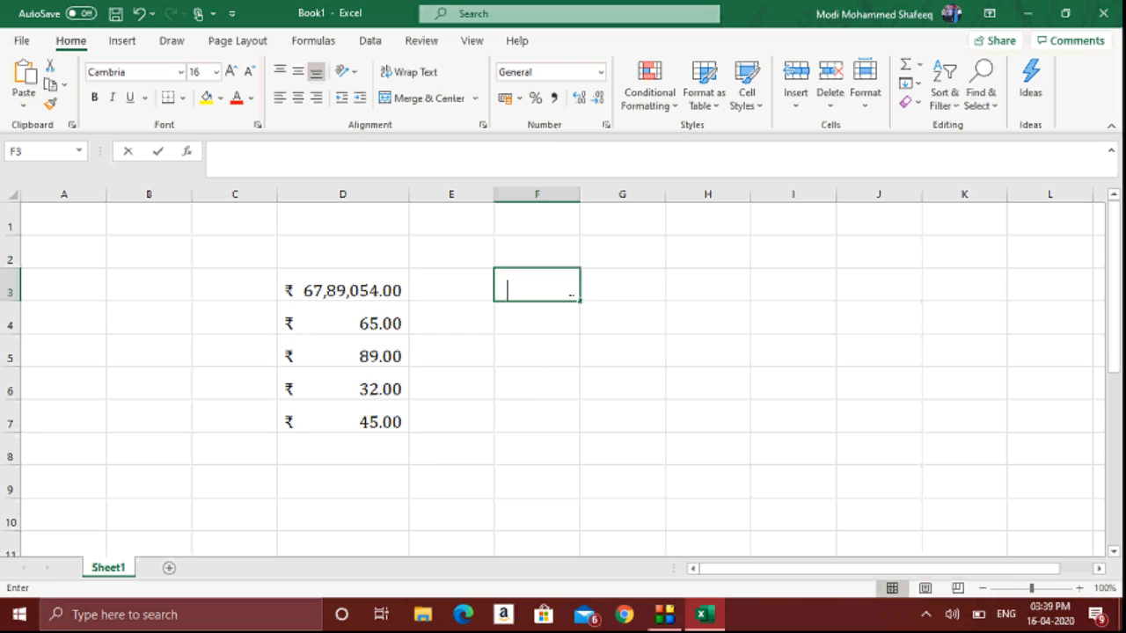
type("16/")
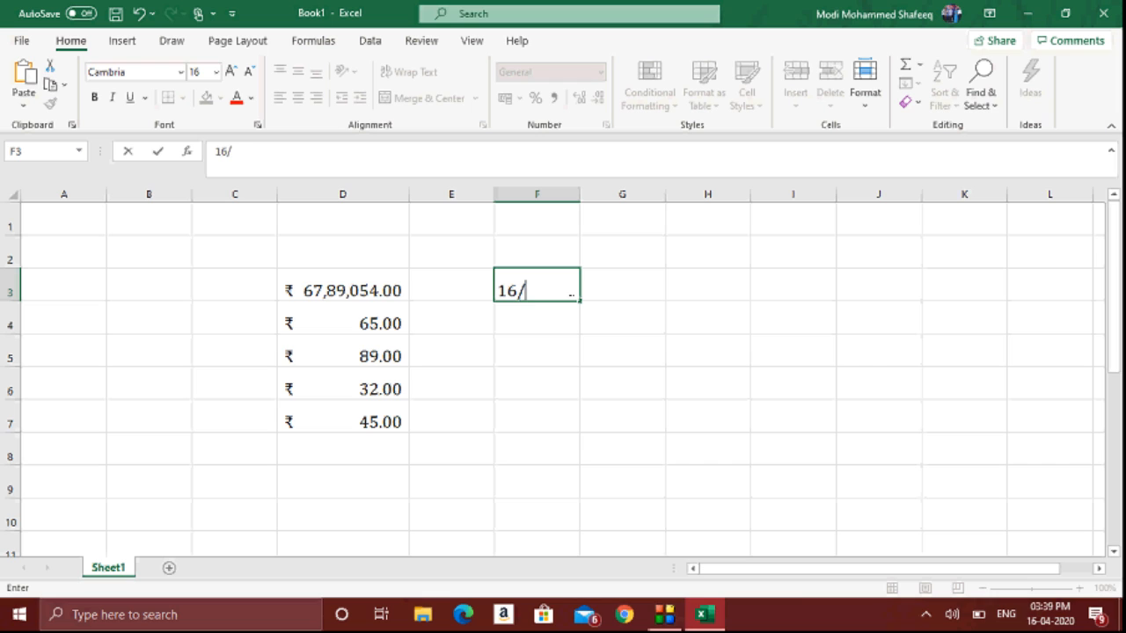
type("04/2020")
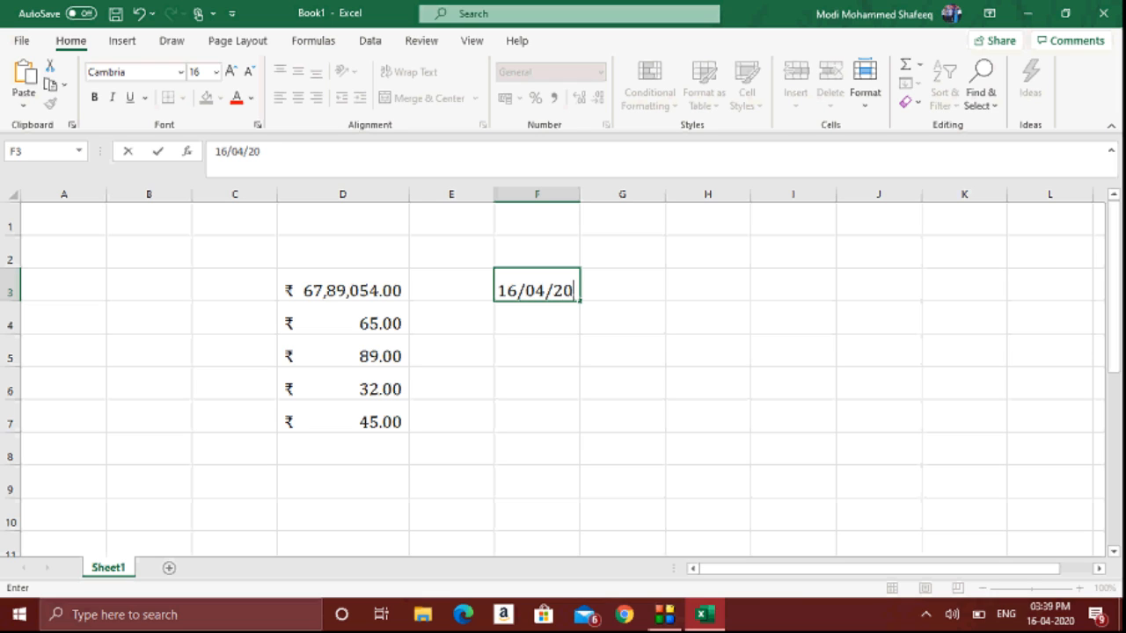
key("Return")
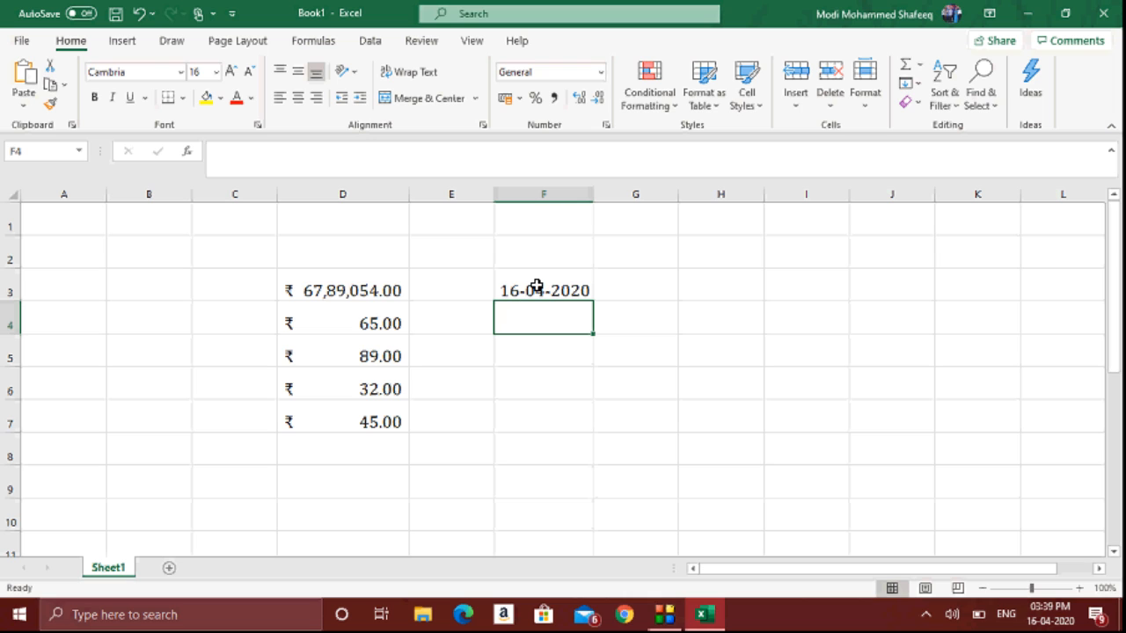
Step: Apply the Short Date format to the date in F3, followed by the Long Date format
left_click(538, 288)
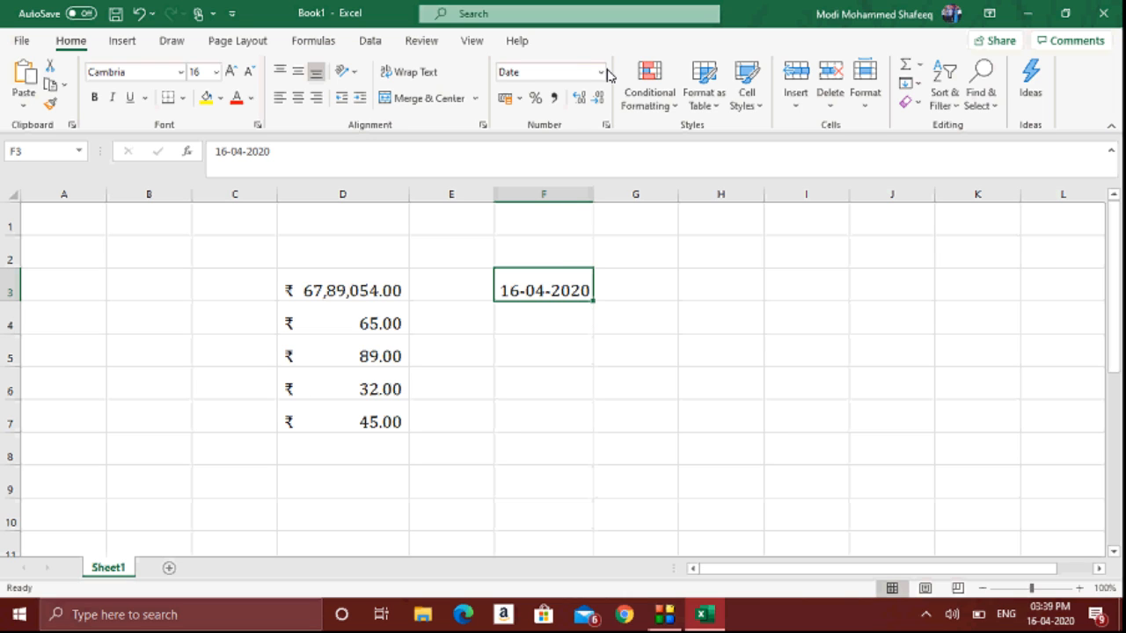
left_click(604, 73)
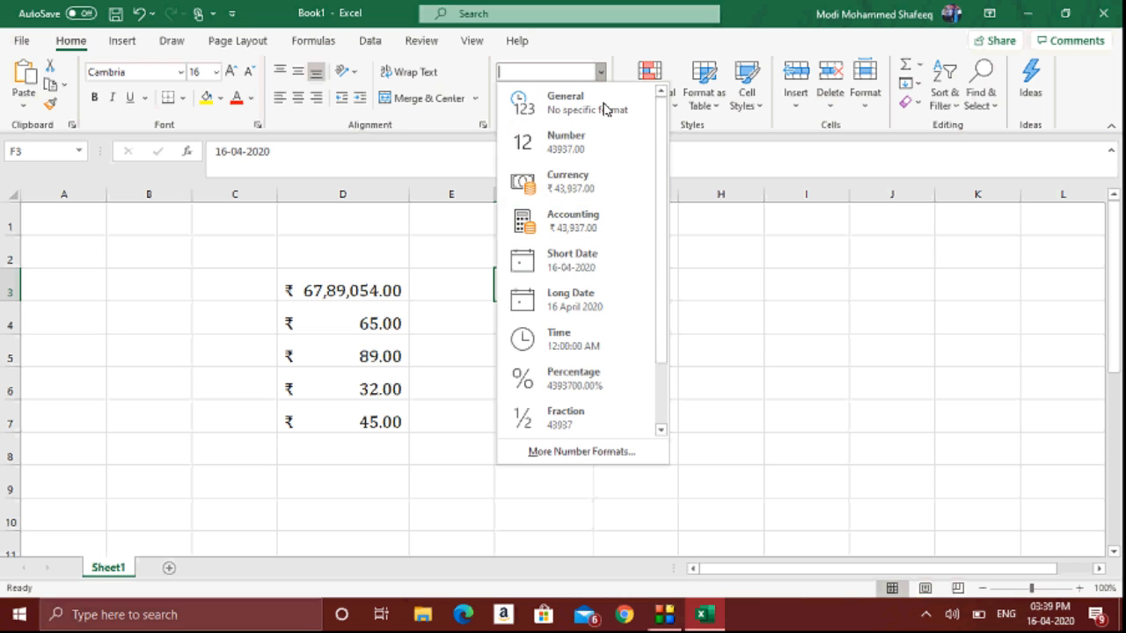
left_click(588, 272)
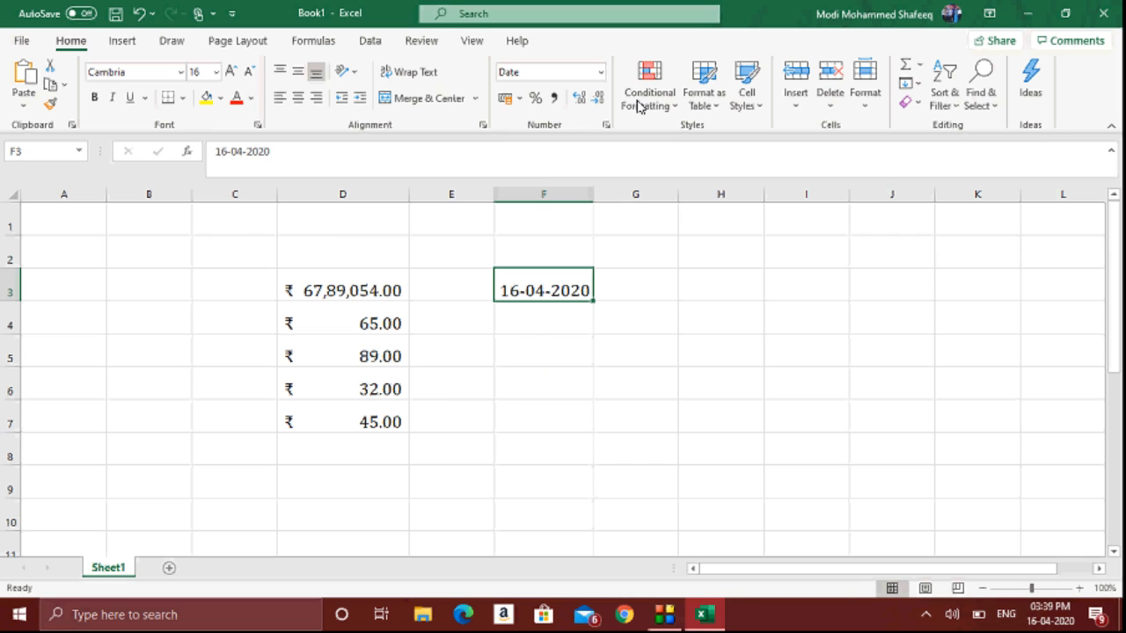
left_click(601, 73)
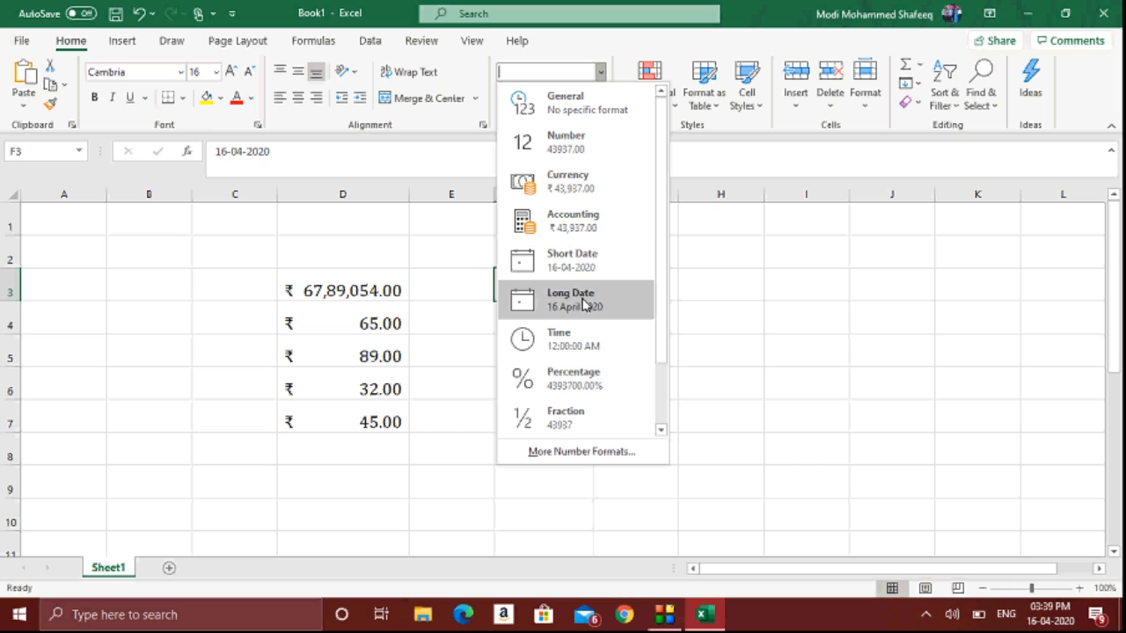
left_click(582, 300)
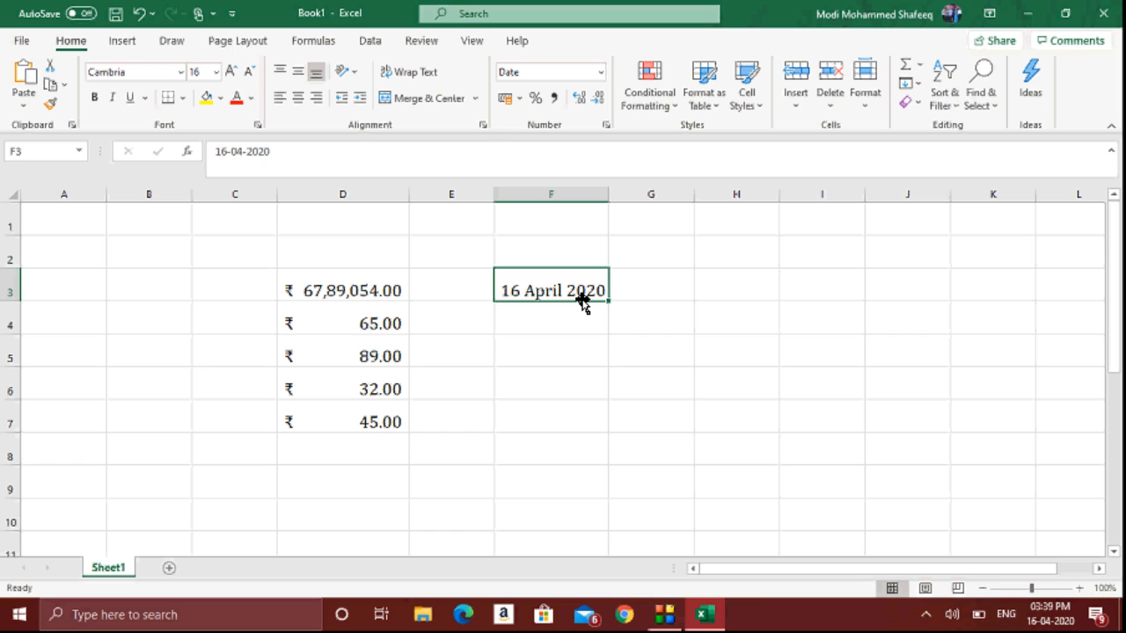
Step: Enter the time 03:40 in cell H4 and apply the Time format to it
left_click(602, 72)
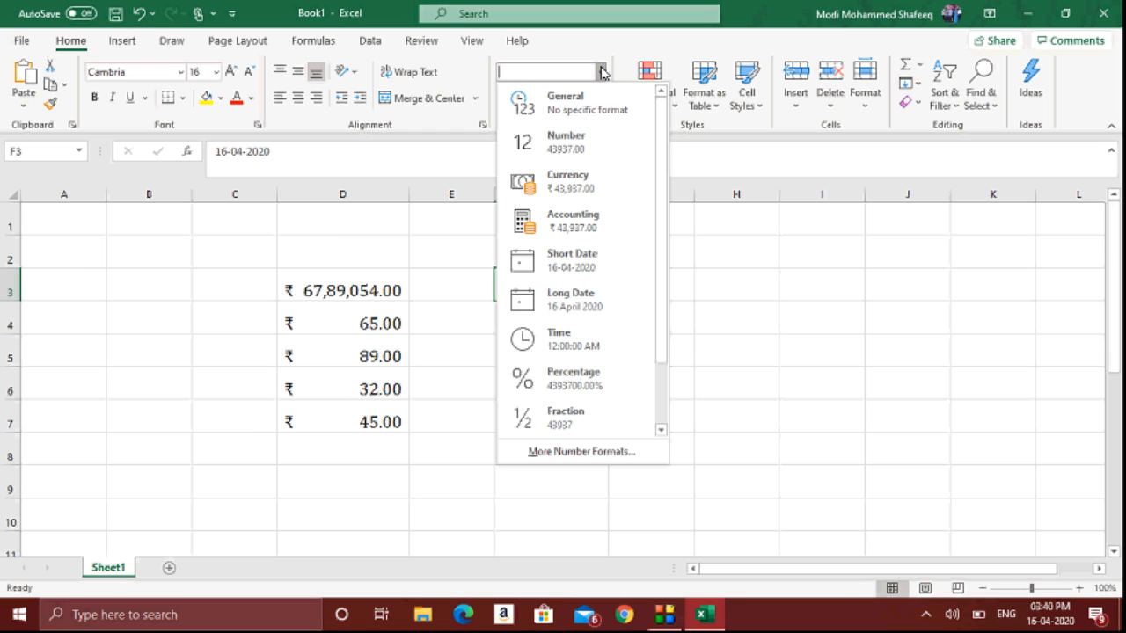
left_click(737, 305)
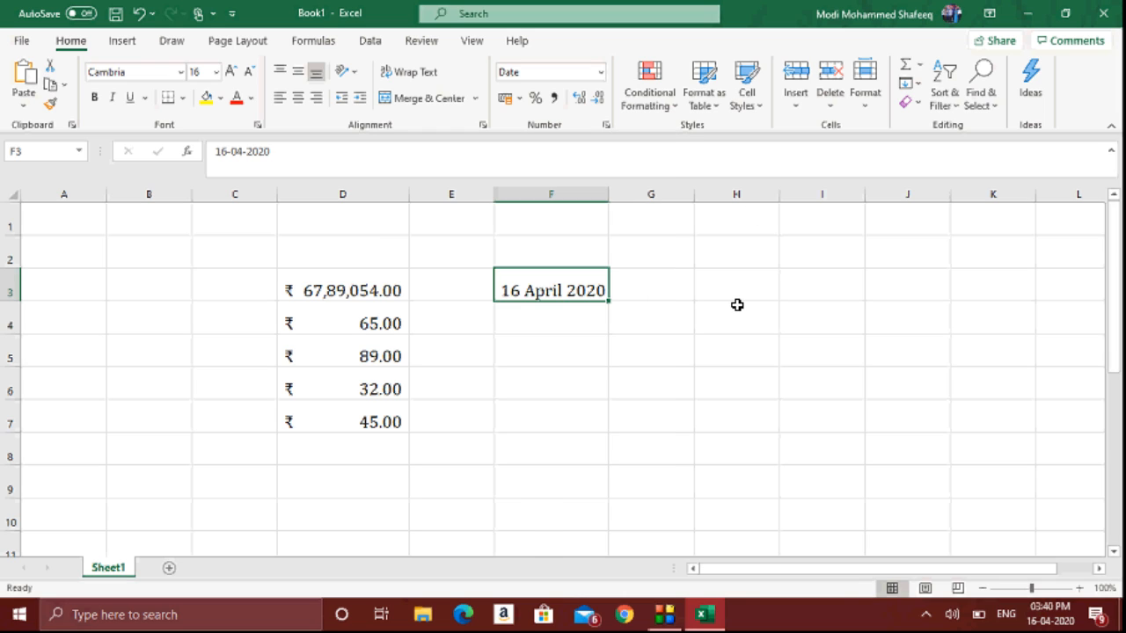
left_click(737, 305)
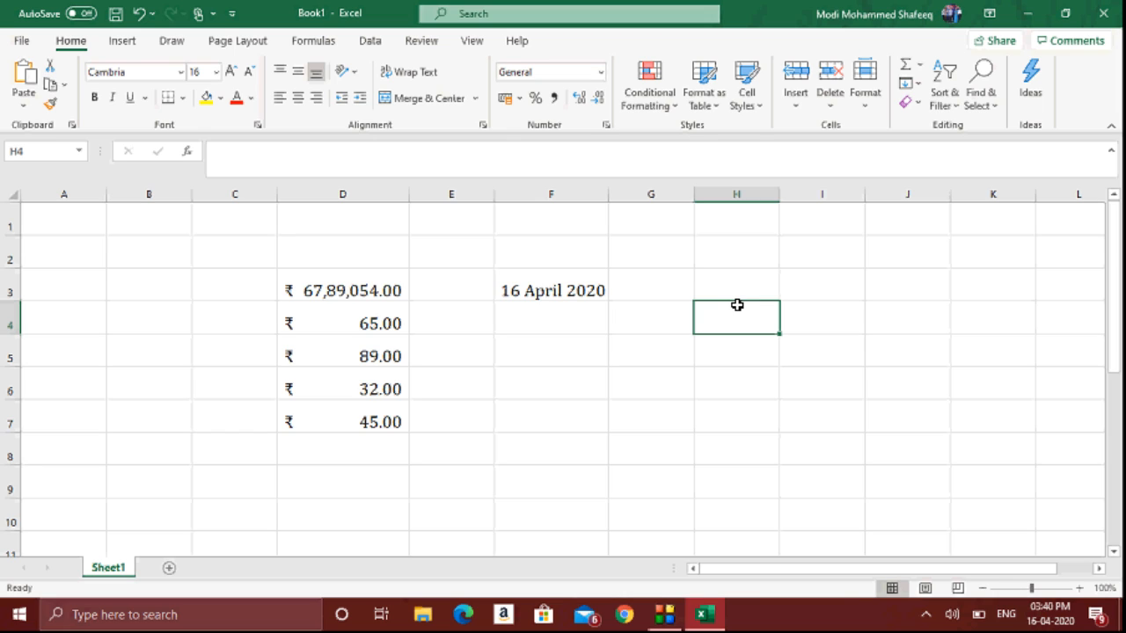
type("03:3")
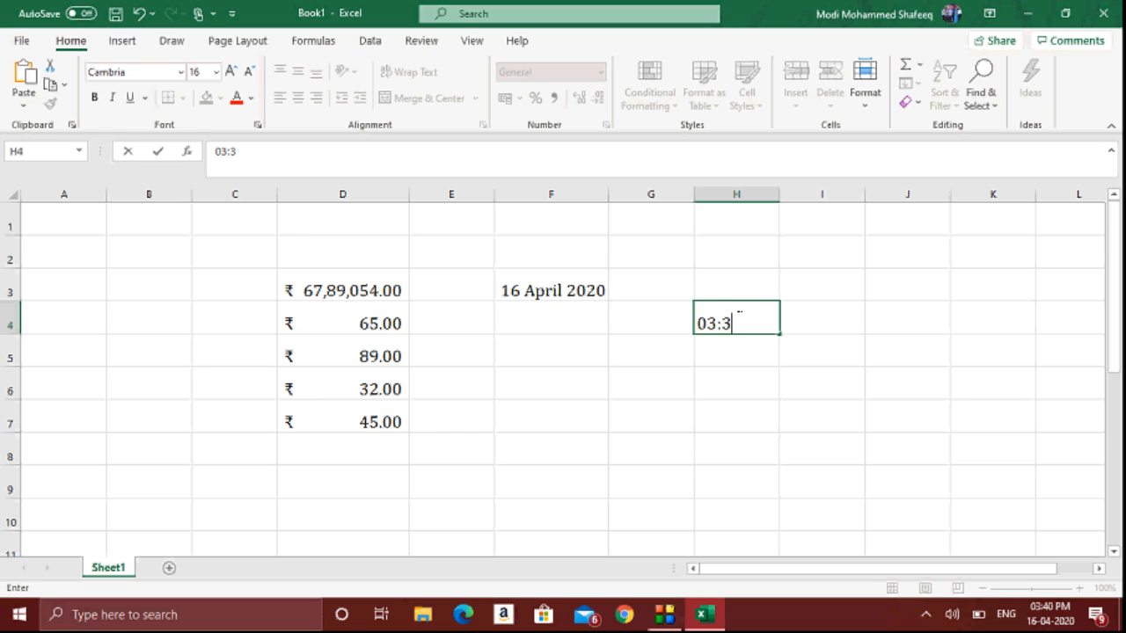
key("BackSpace")
type("49")
key("BackSpace")
type("0")
key("Return")
left_click(733, 307)
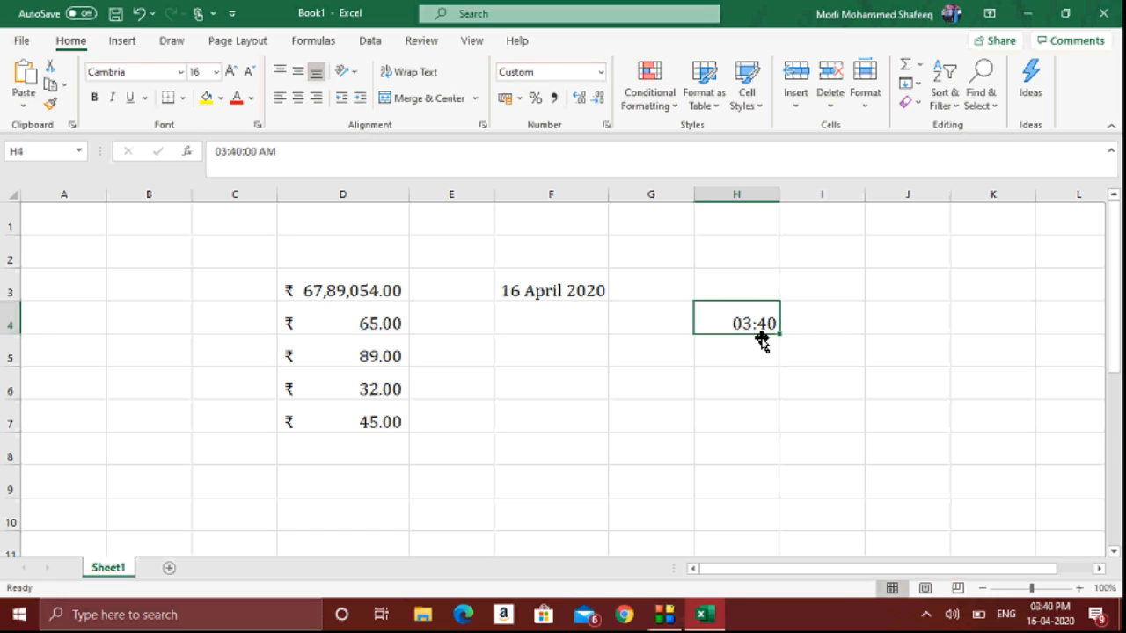
left_click(601, 73)
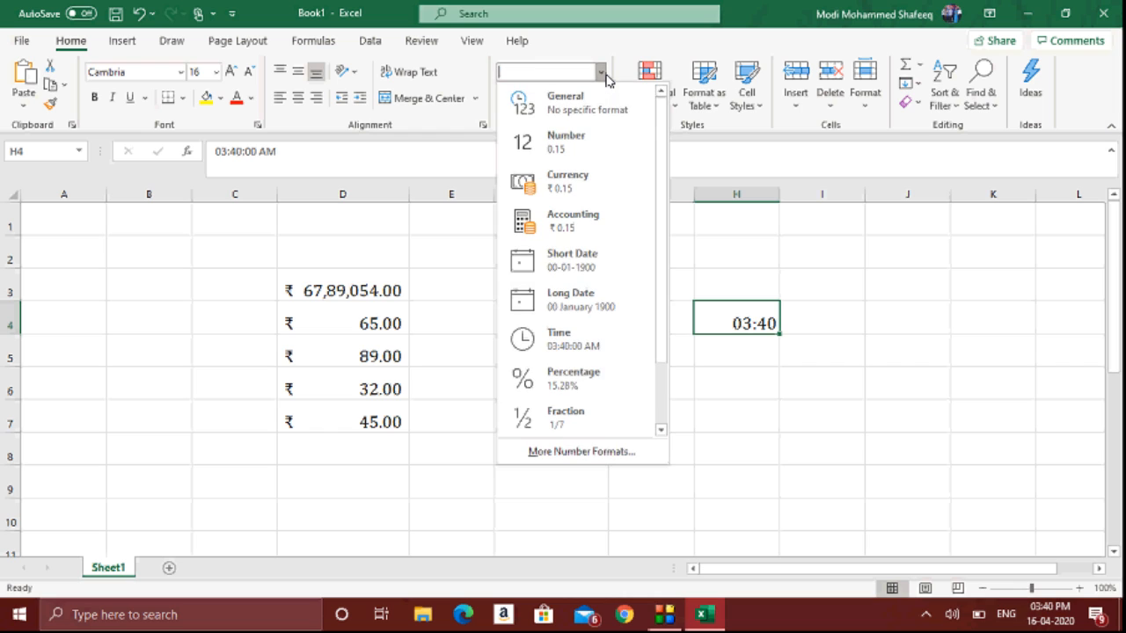
left_click(576, 346)
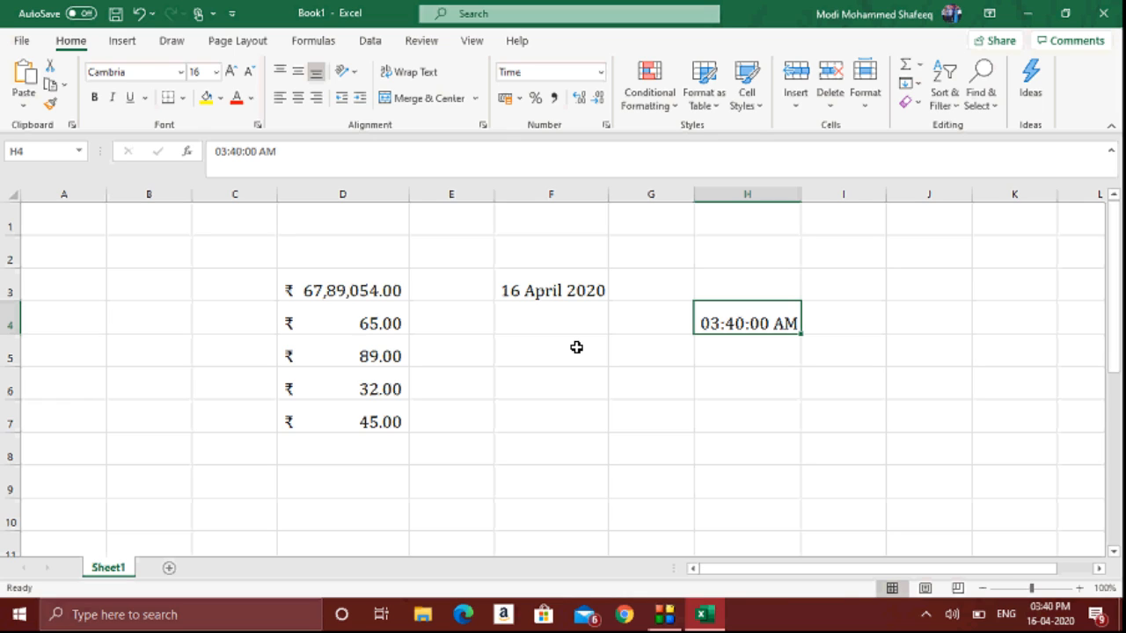
Step: Replace the time in H4 with the 24-hour value 15:40
type("16")
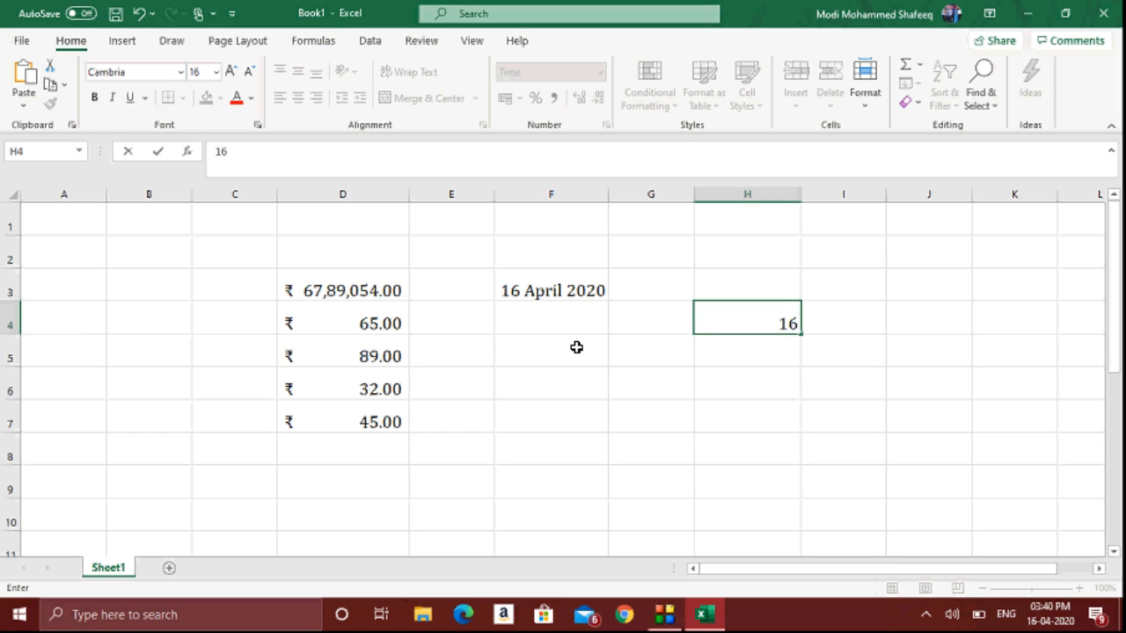
key("BackSpace")
type("5:40")
key("Return")
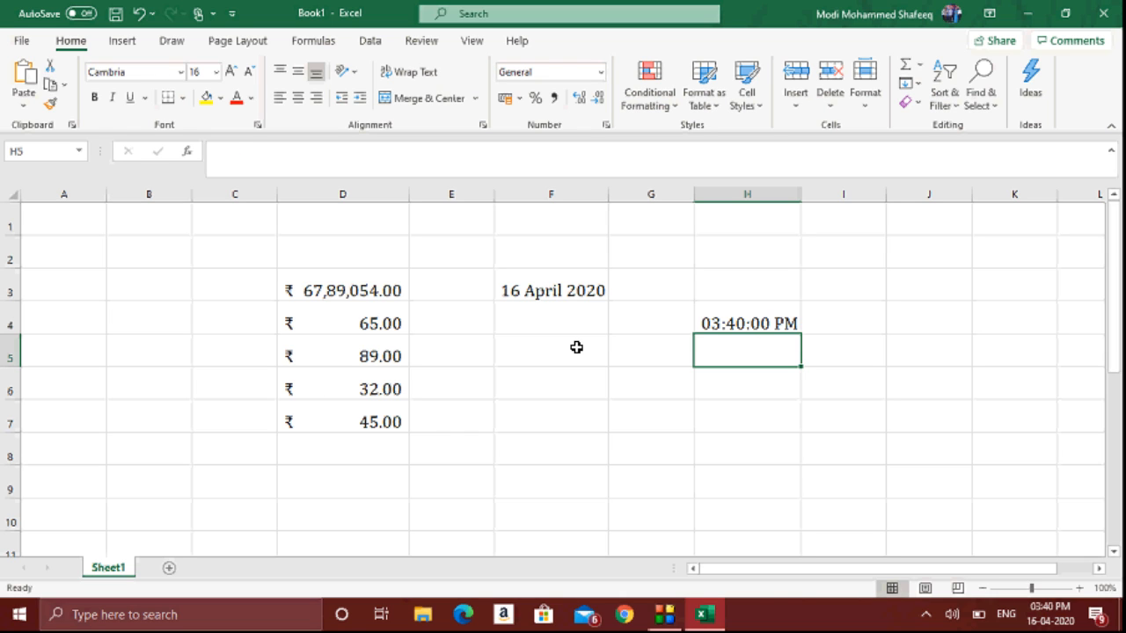
key("Up")
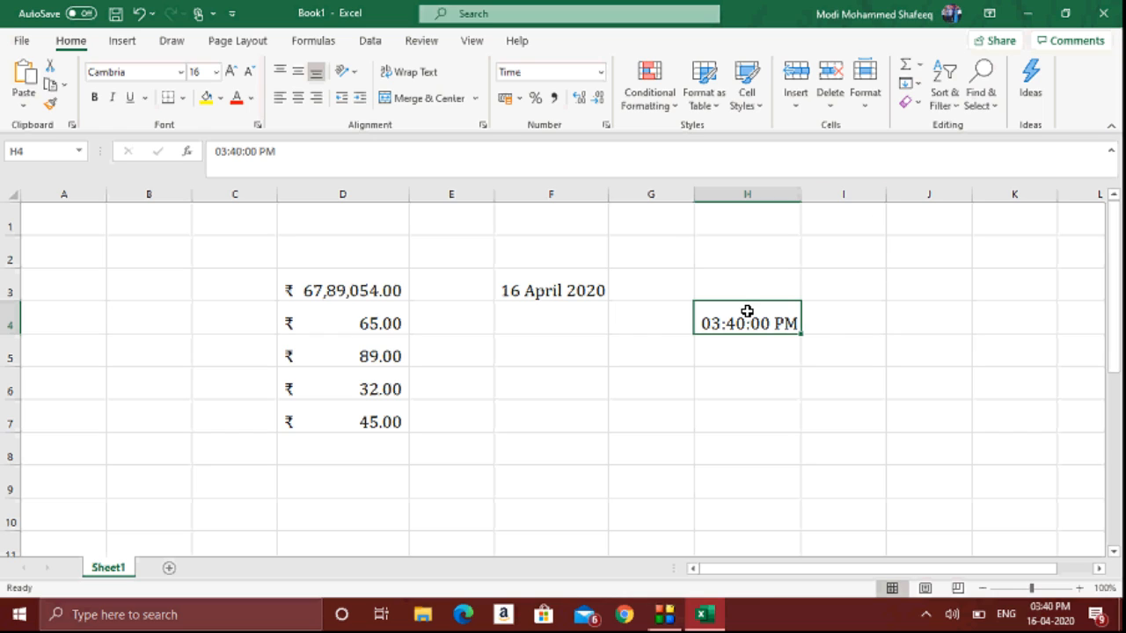
Step: Enter 56 in cell F6 and apply the Percentage format to it
left_click(603, 74)
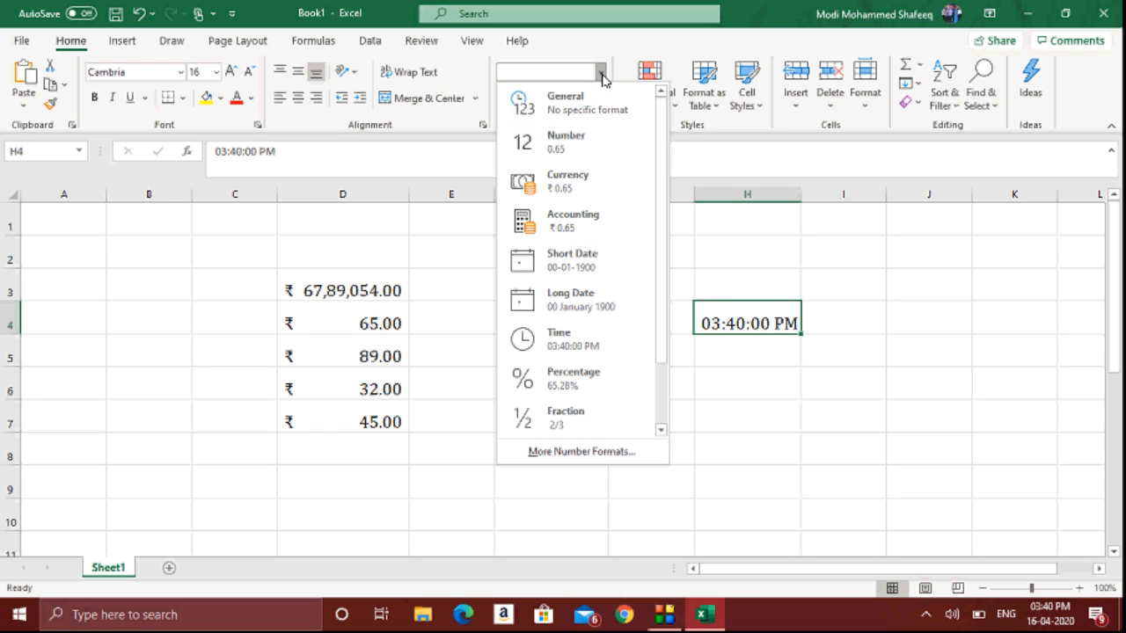
left_click(661, 402)
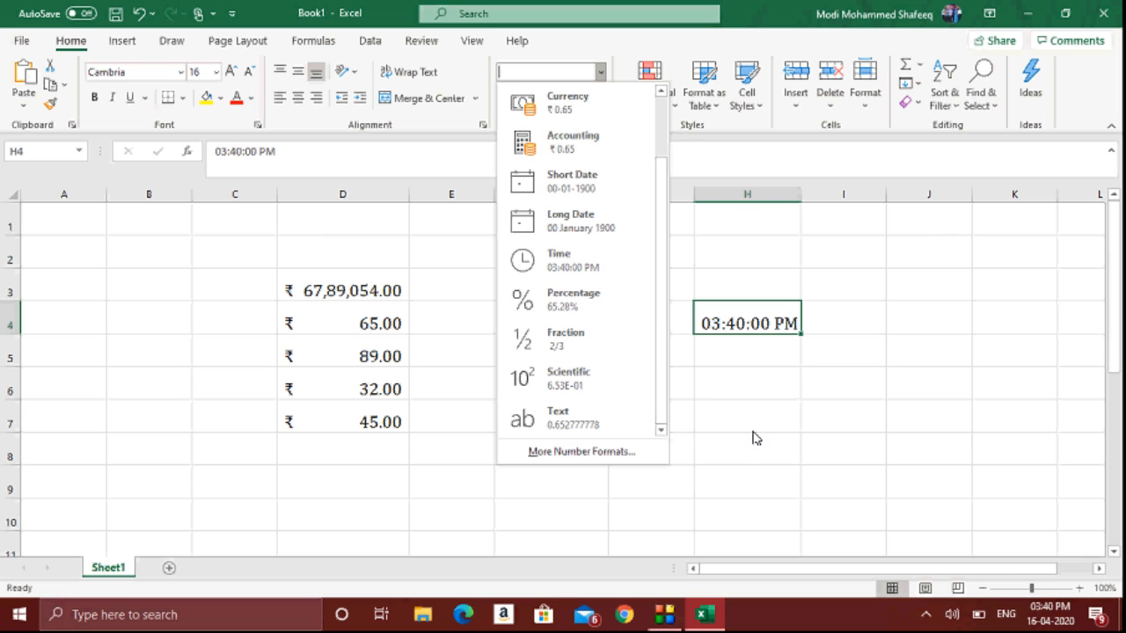
left_click(704, 392)
left_click(591, 372)
type("56")
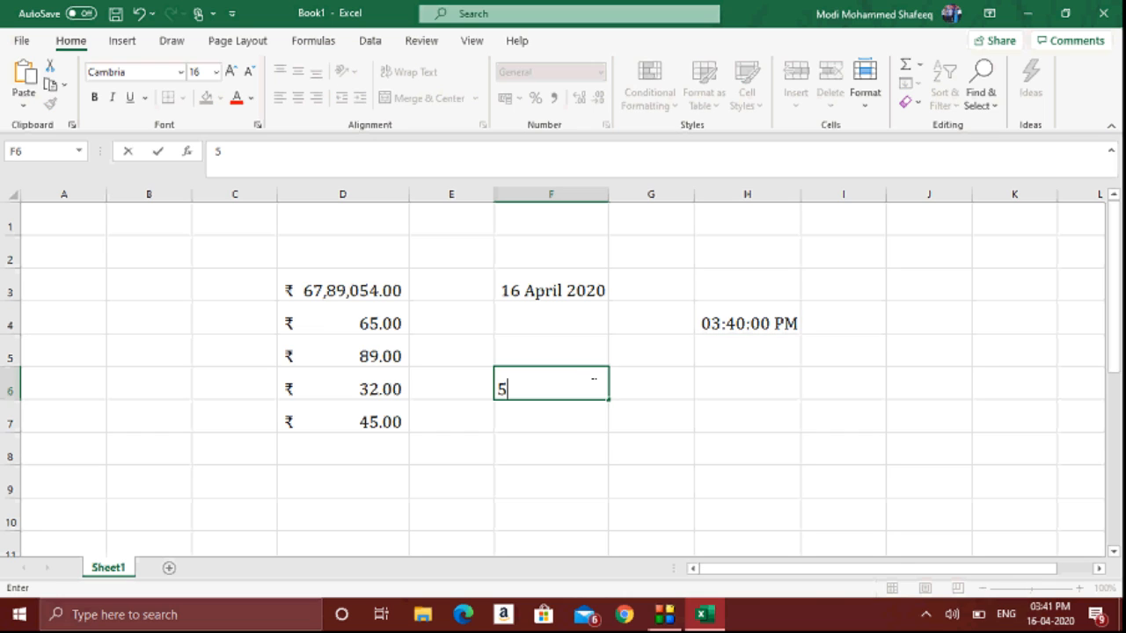
key("Return")
left_click(591, 387)
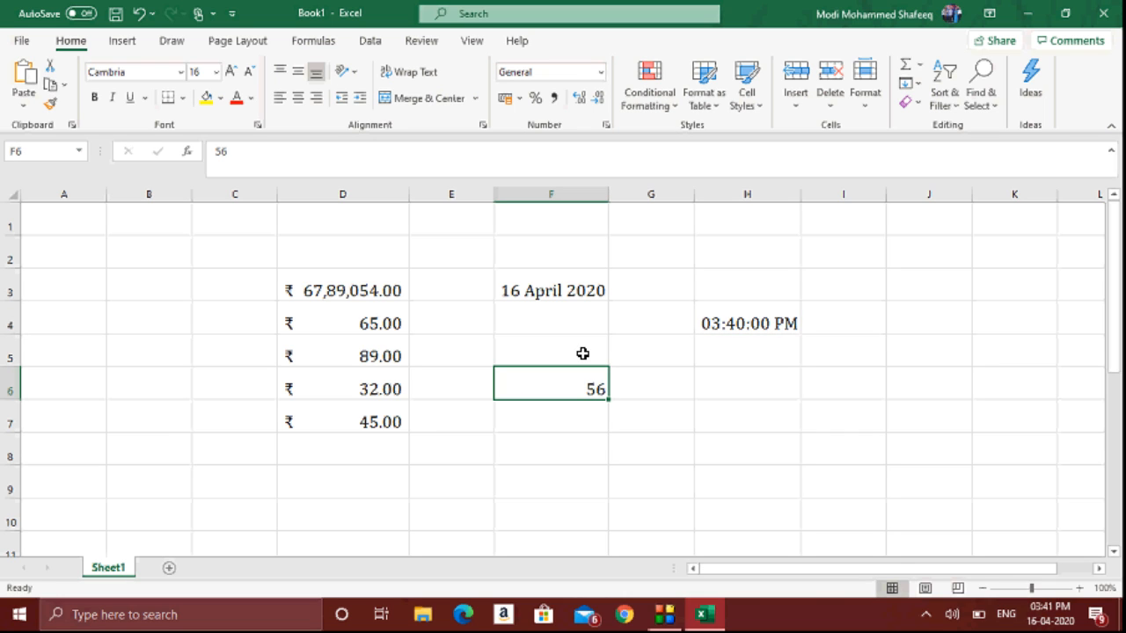
left_click(599, 72)
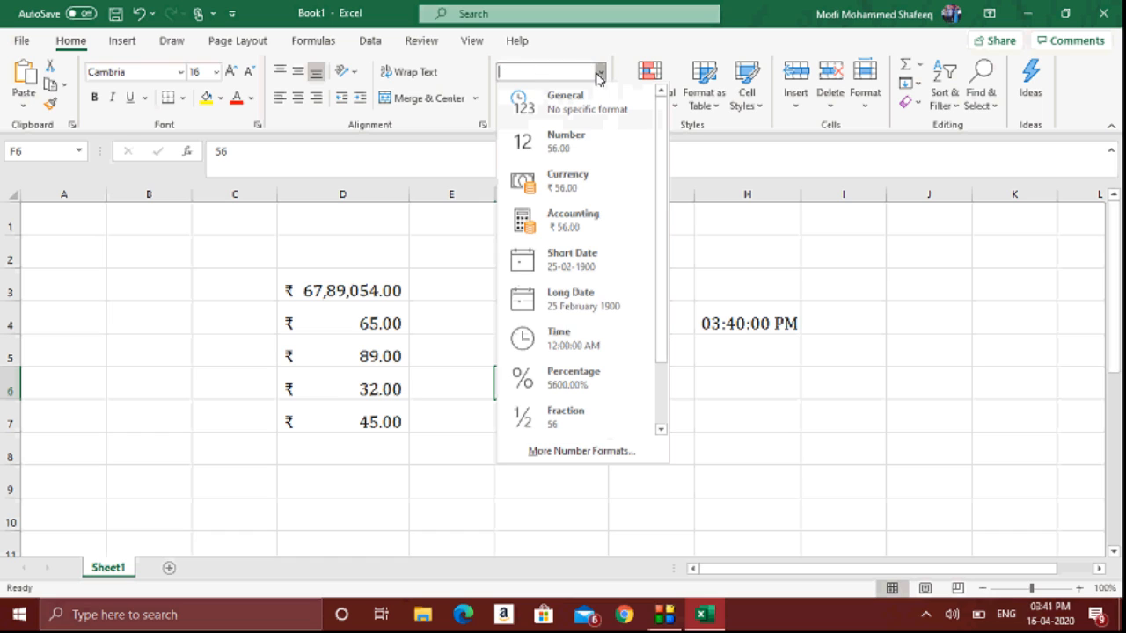
left_click(601, 373)
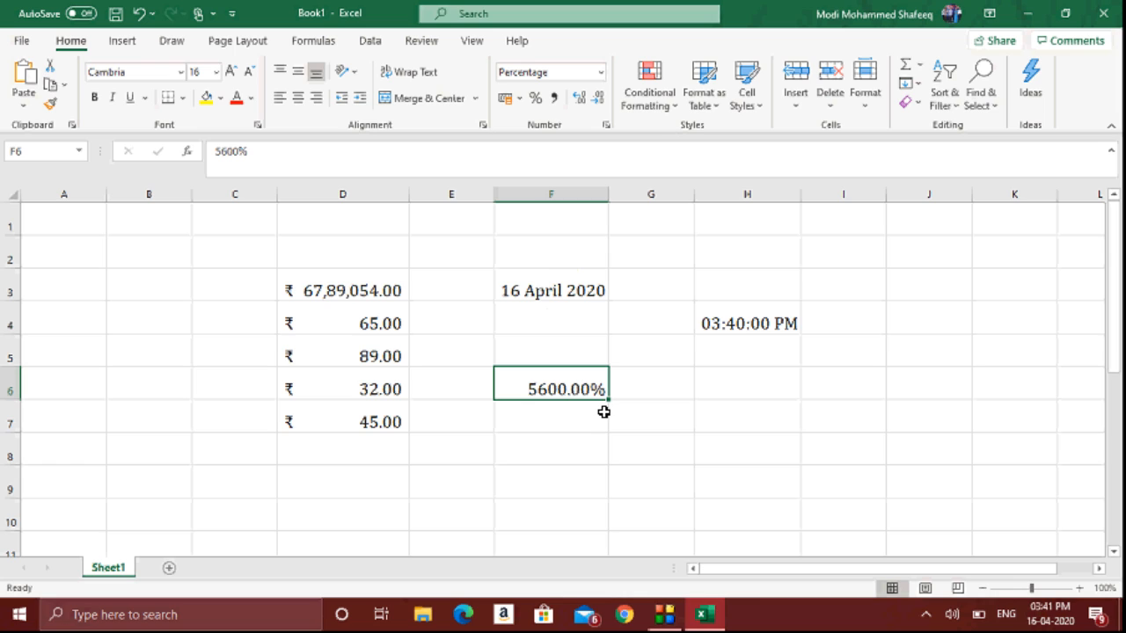
Step: Remove both decimal places from the percentage in F6 and re-enter its value as 56
left_click(599, 97)
left_click(601, 100)
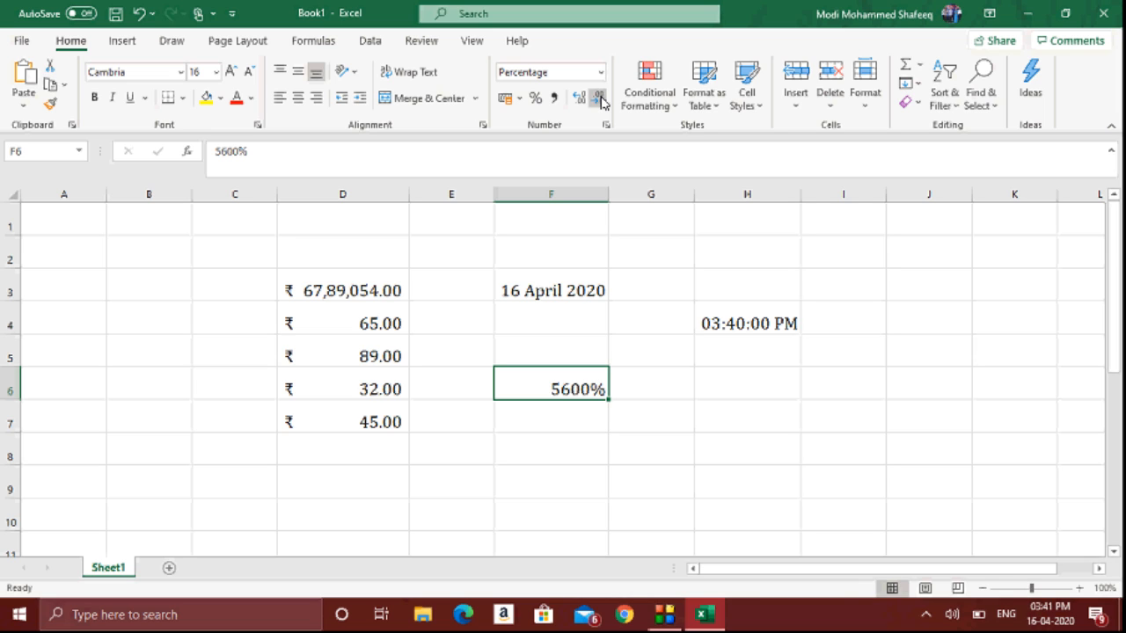
type("56")
key("Return")
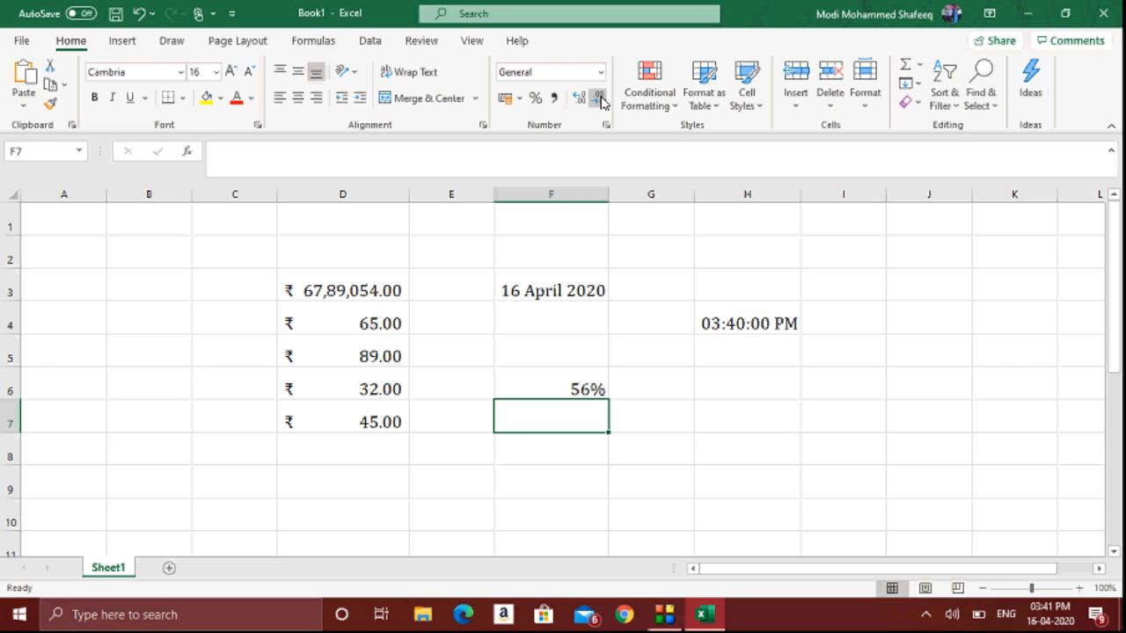
Step: Enter 0.5 in cell H7 and apply the Fraction format to it
left_click(601, 73)
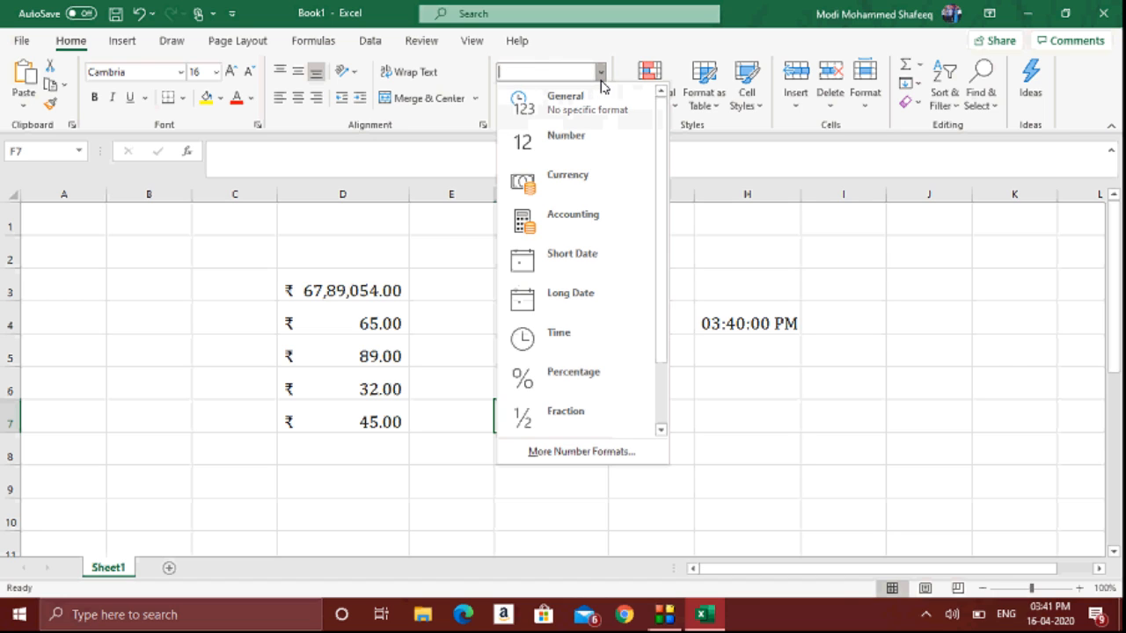
left_click(724, 420)
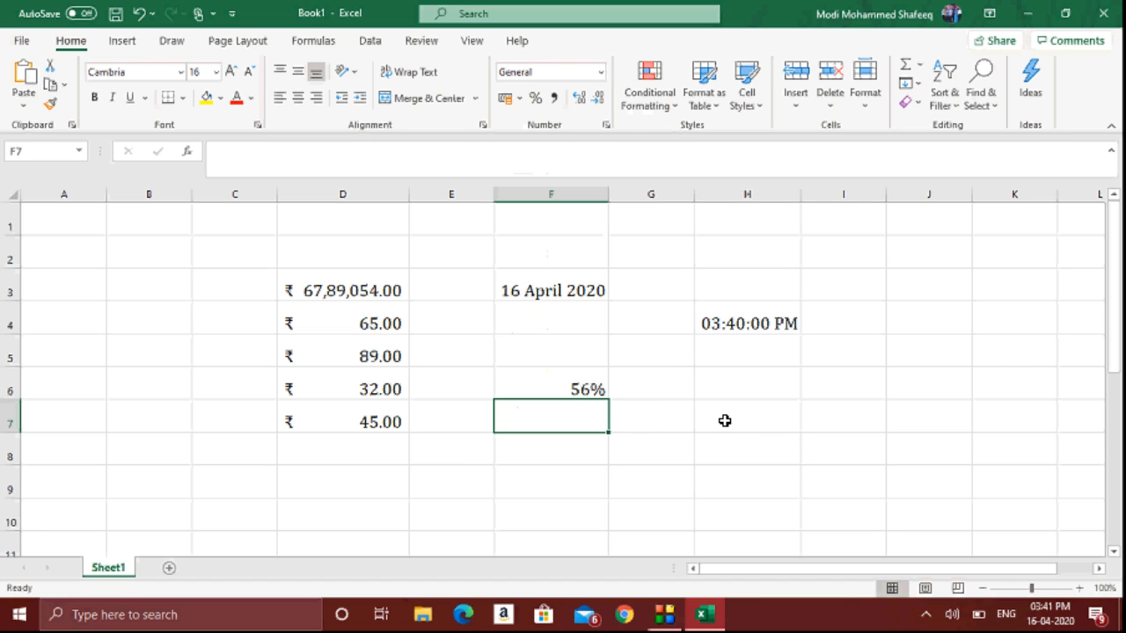
type("0.5")
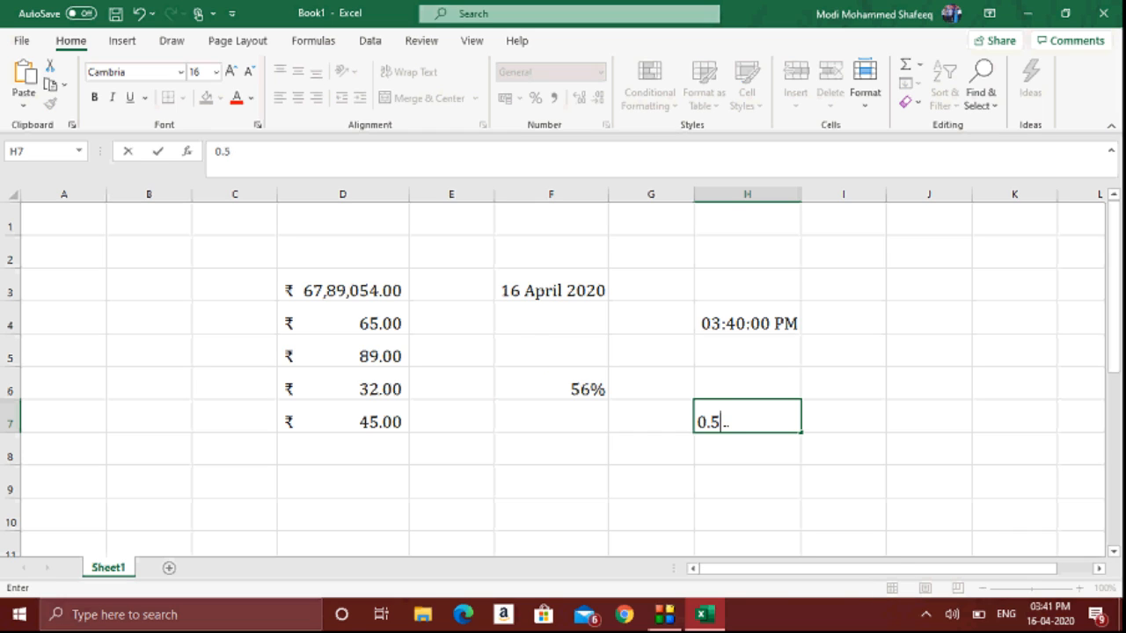
key("Return")
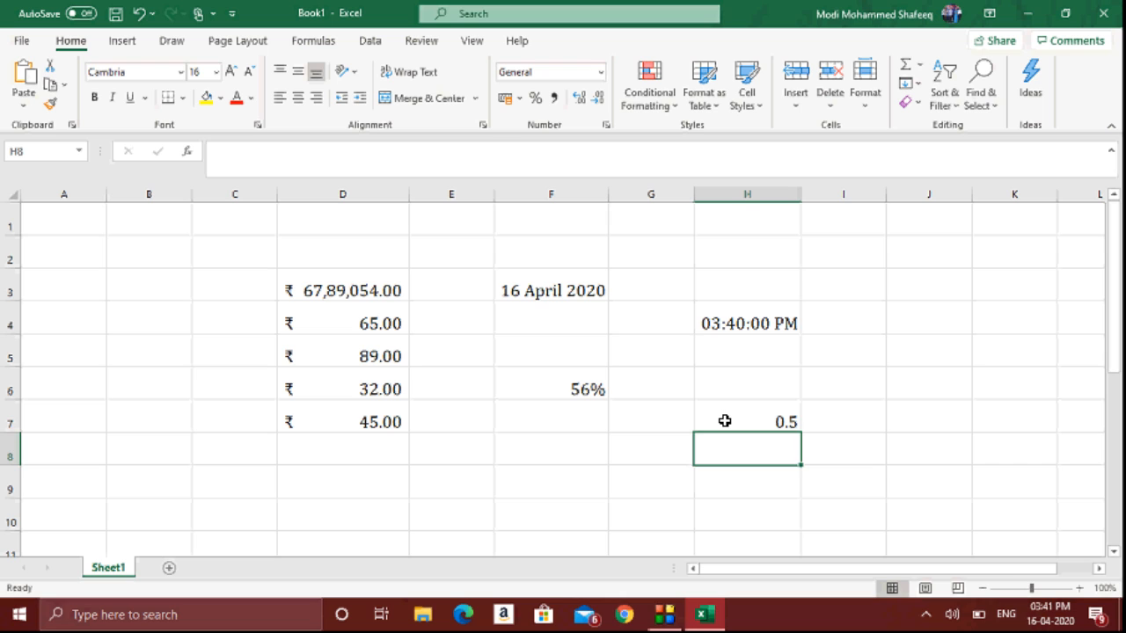
left_click(726, 421)
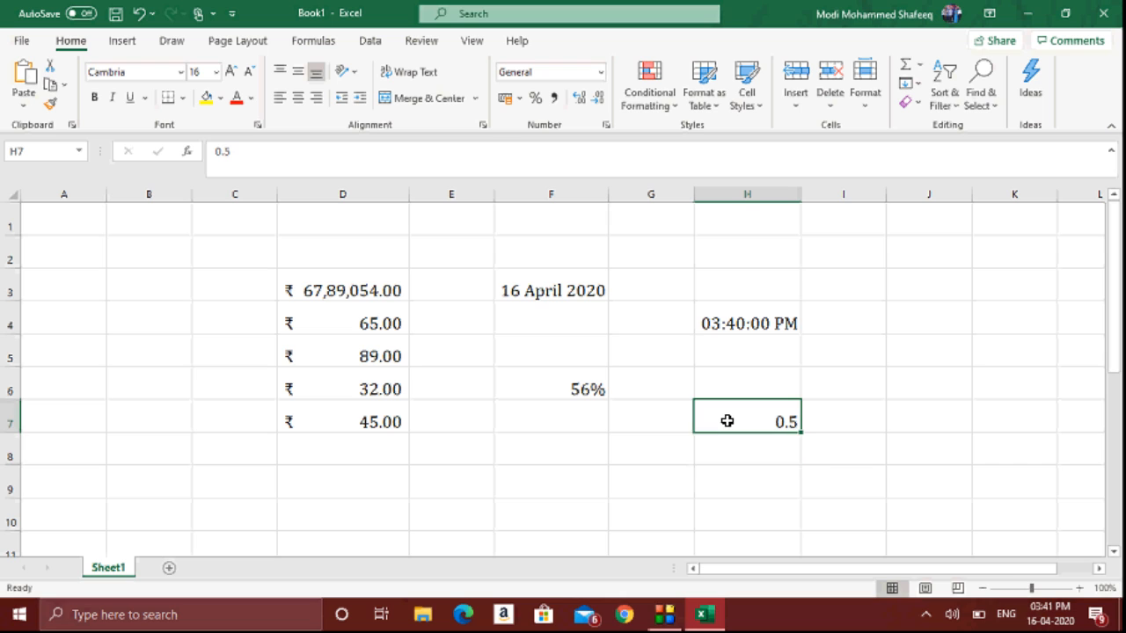
left_click(601, 77)
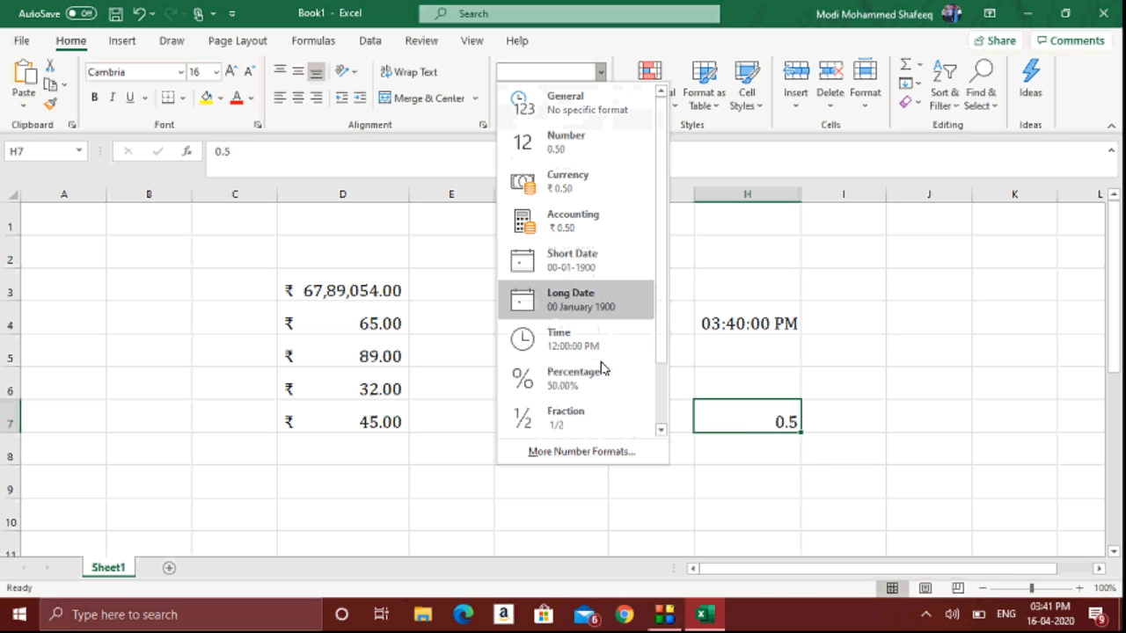
left_click(604, 432)
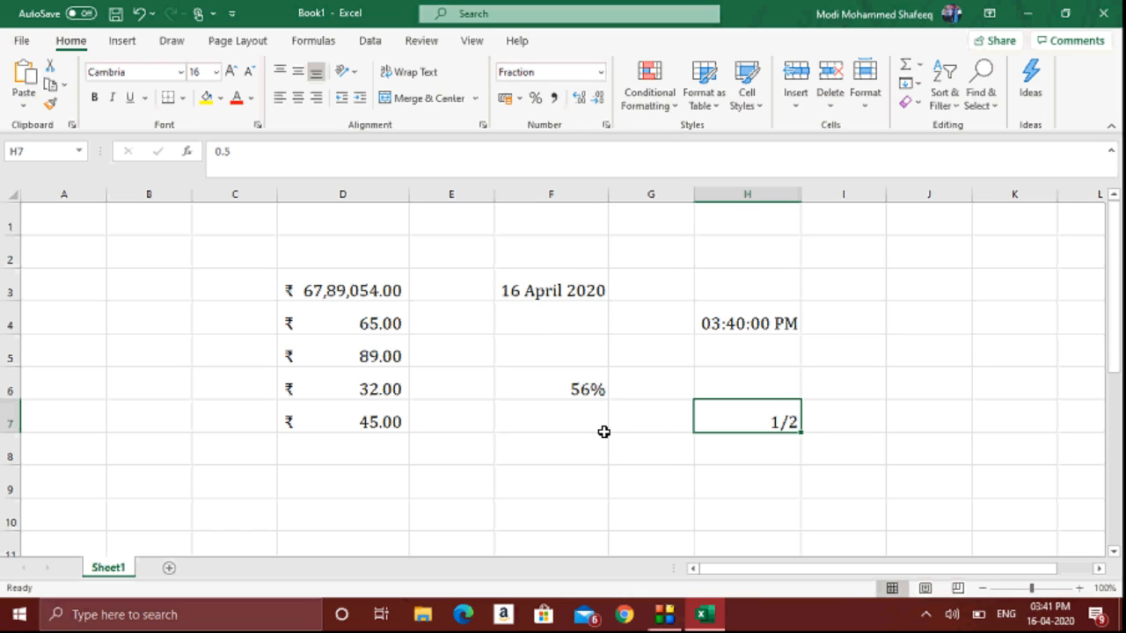
key("Down")
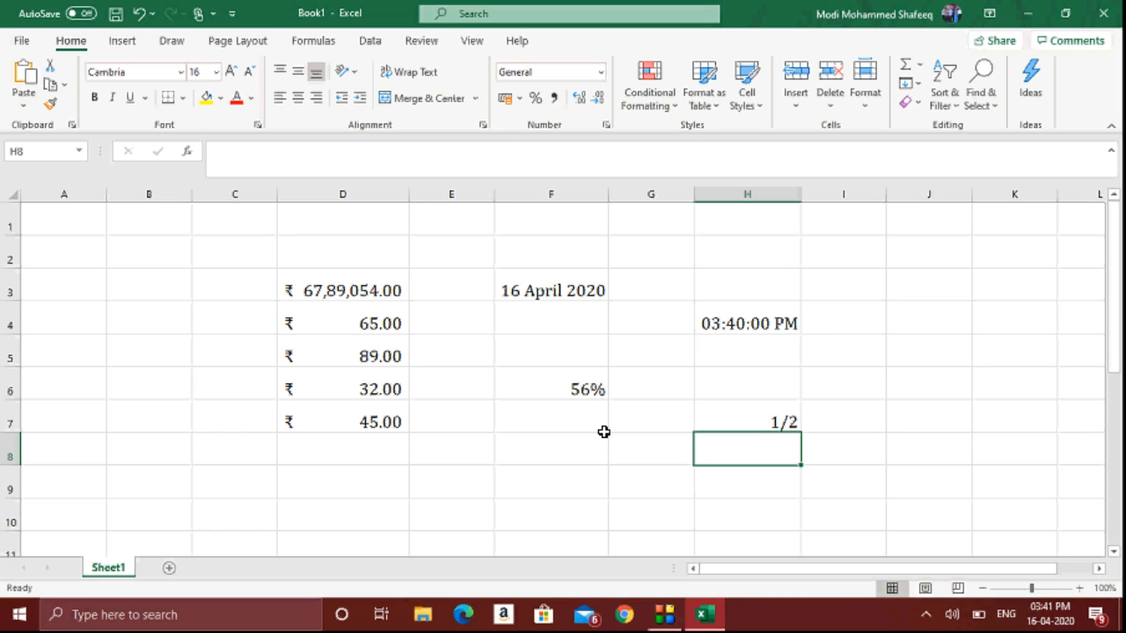
Step: Enter 0.25 in cell H8 and apply the Fraction format to it
type("0.25")
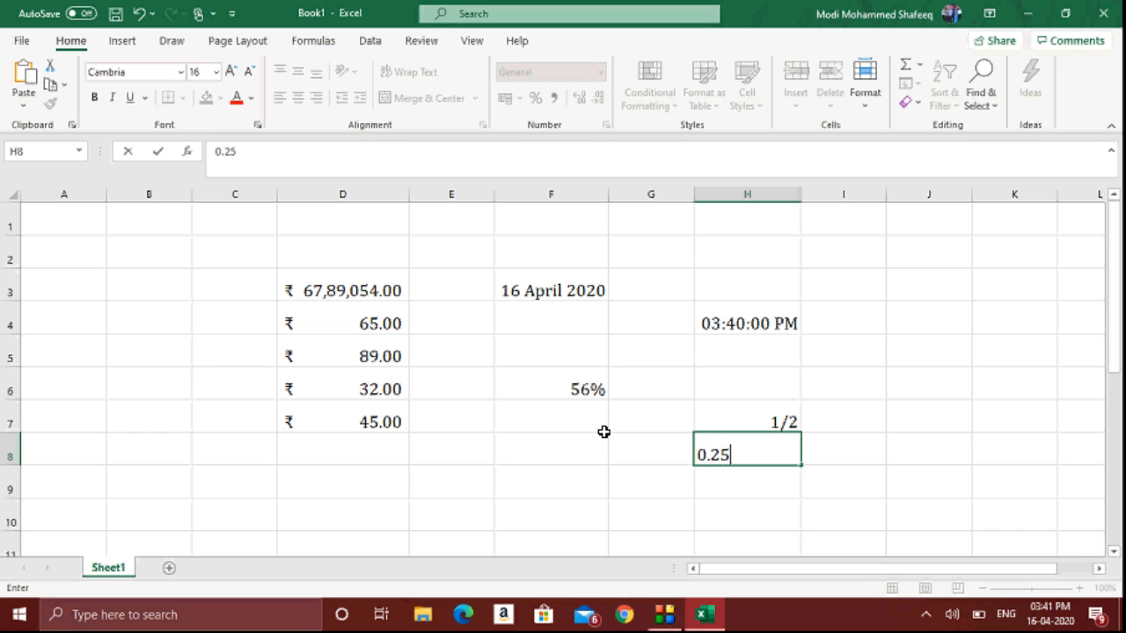
key("Return")
key("Up")
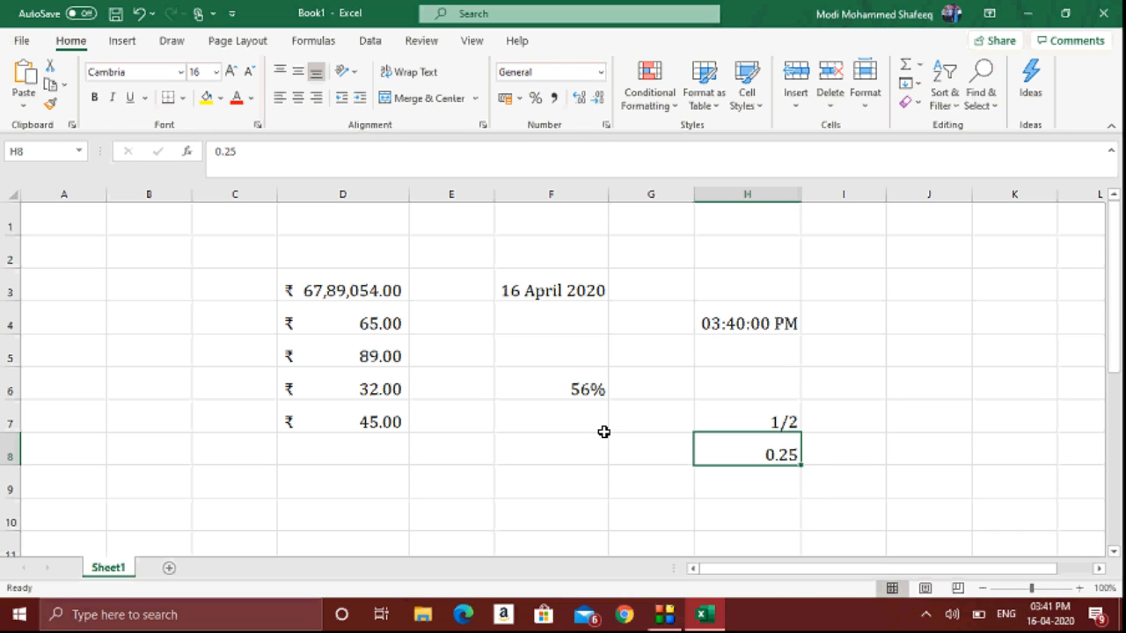
left_click(600, 72)
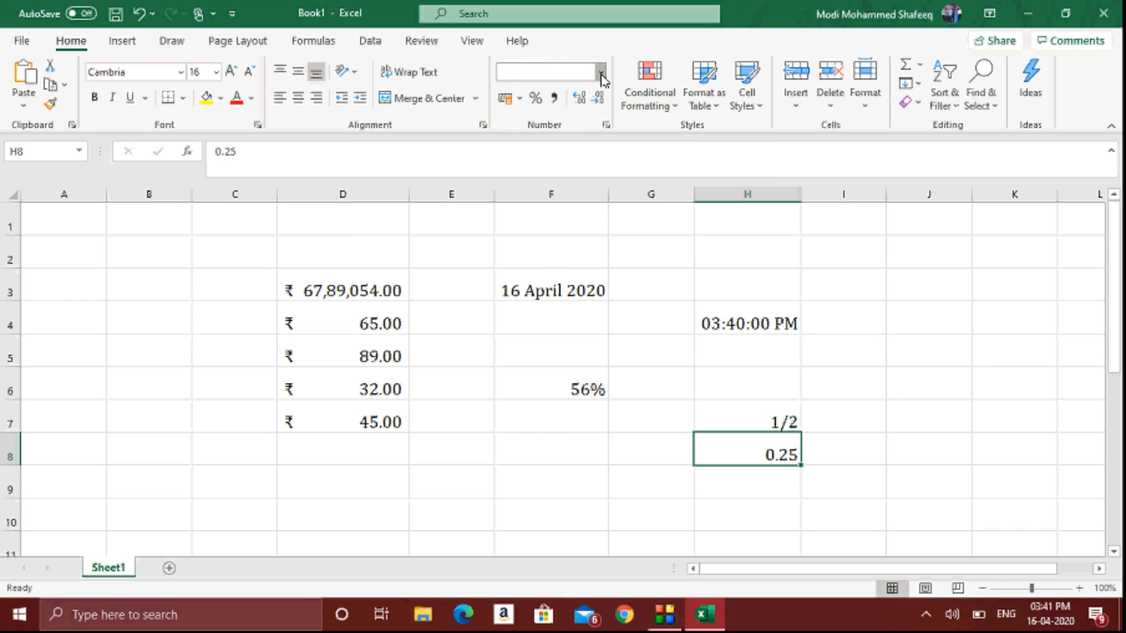
left_click(621, 420)
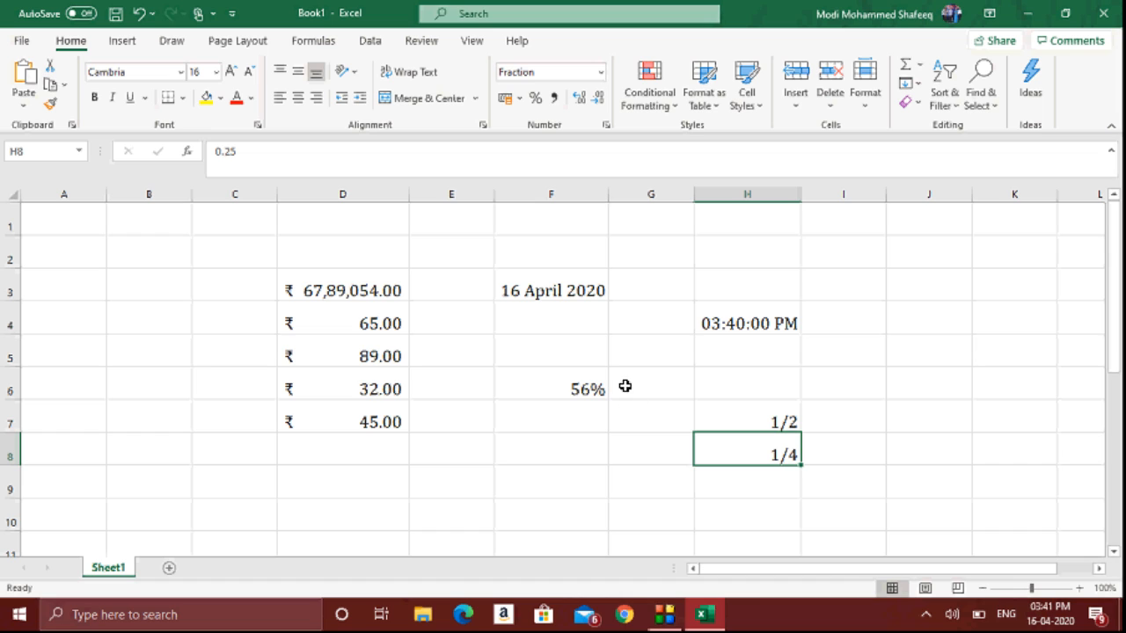
left_click(601, 72)
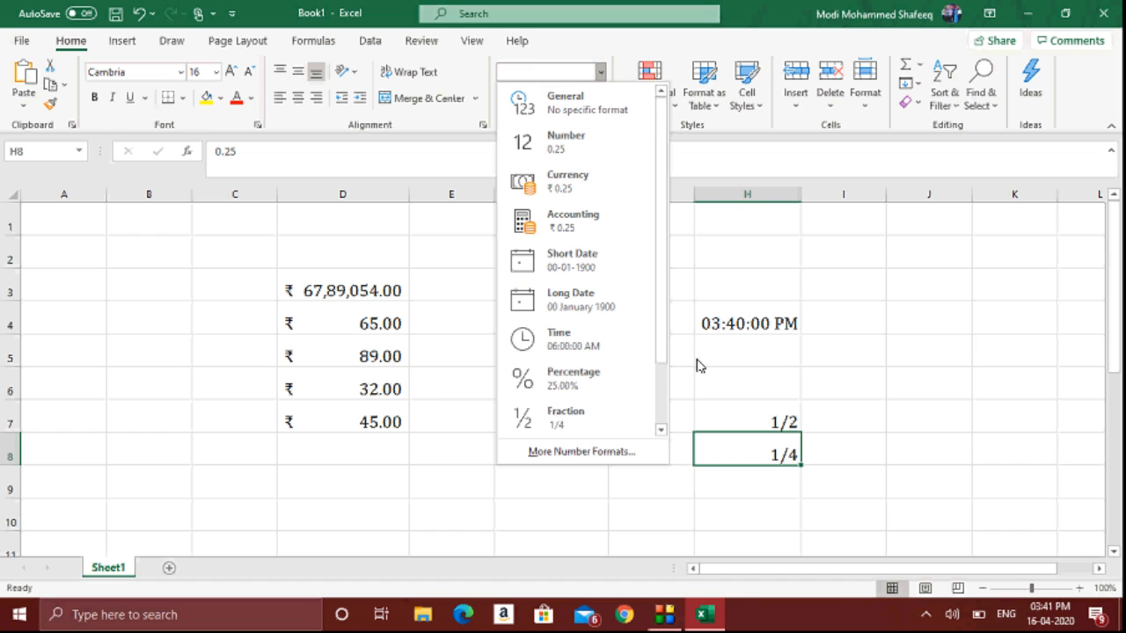
left_click(665, 405)
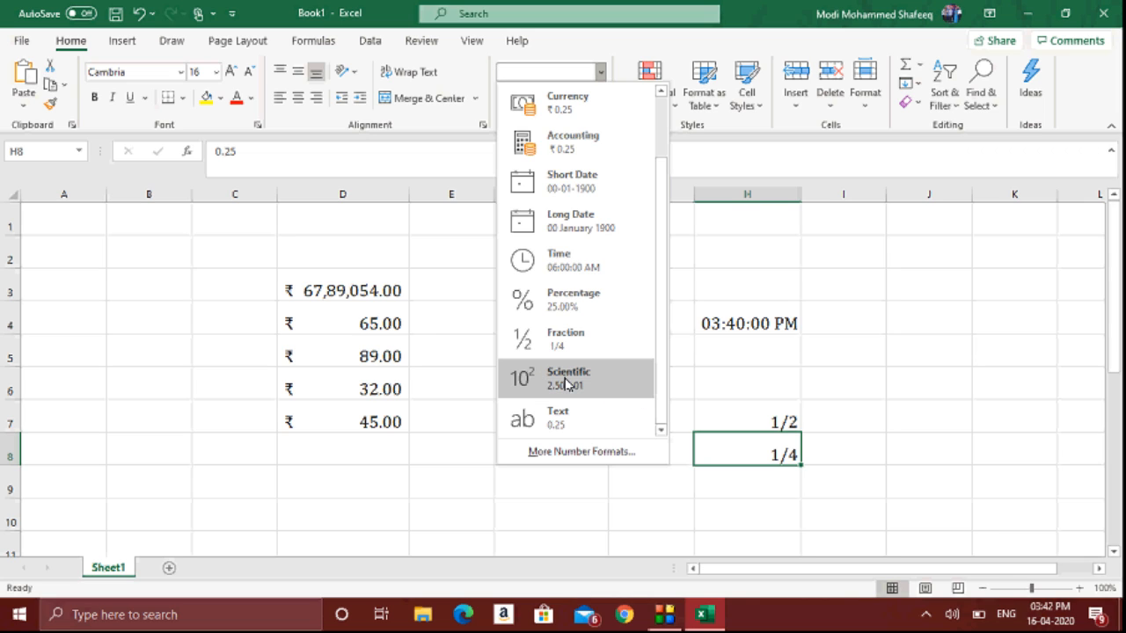
left_click(812, 336)
Step: Enter 0.00005 in cell F9 and apply the Scientific format to it
left_click(509, 473)
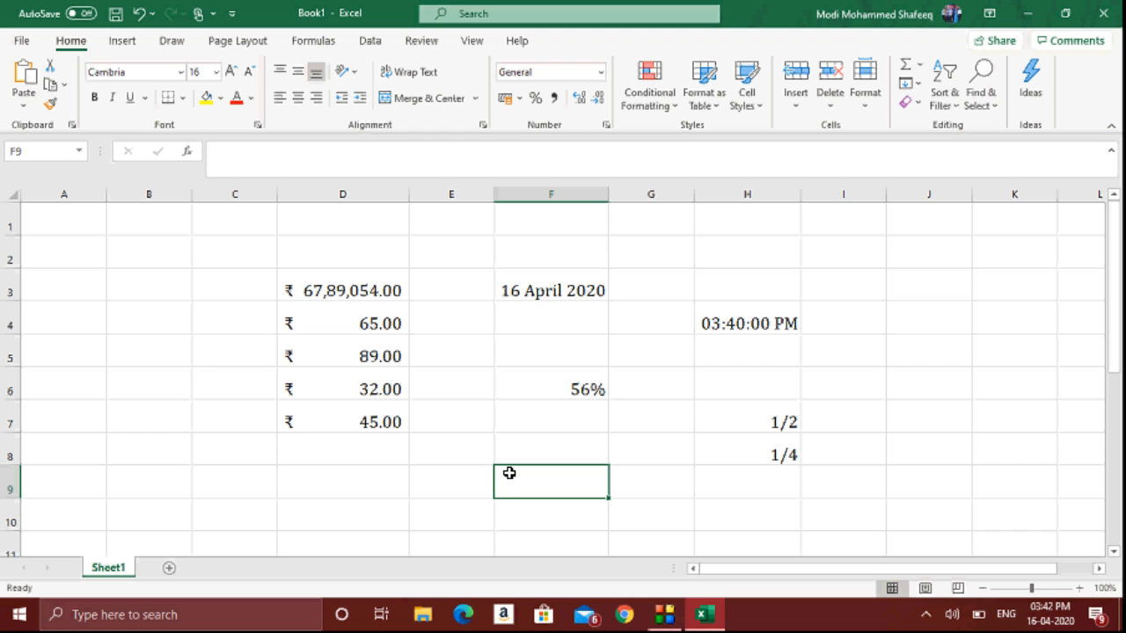
type("0.00005")
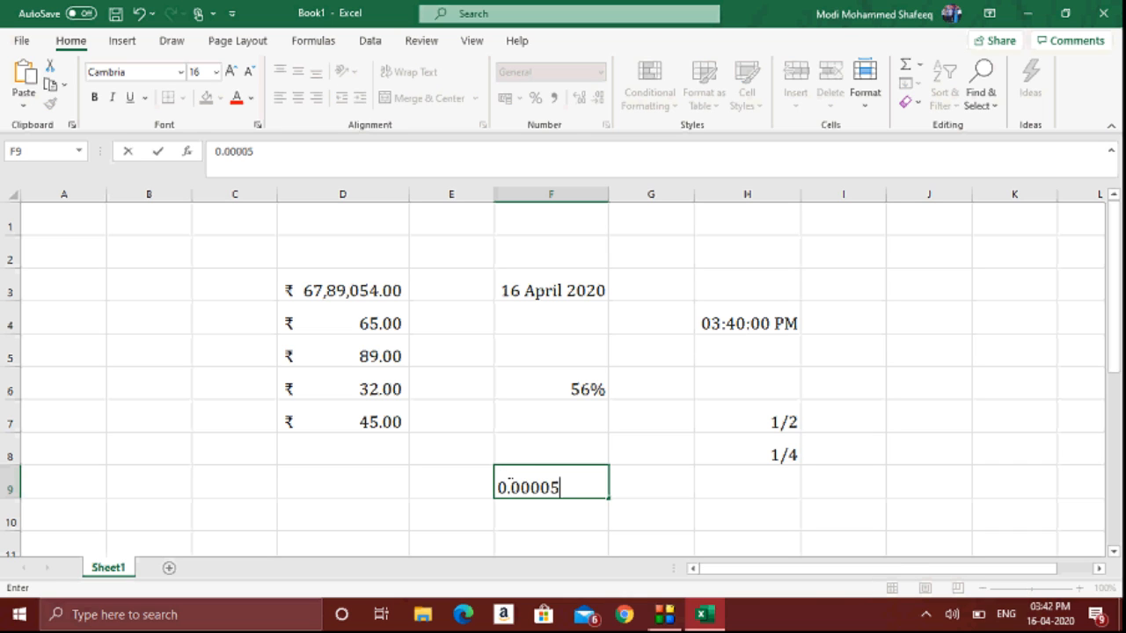
key("Return")
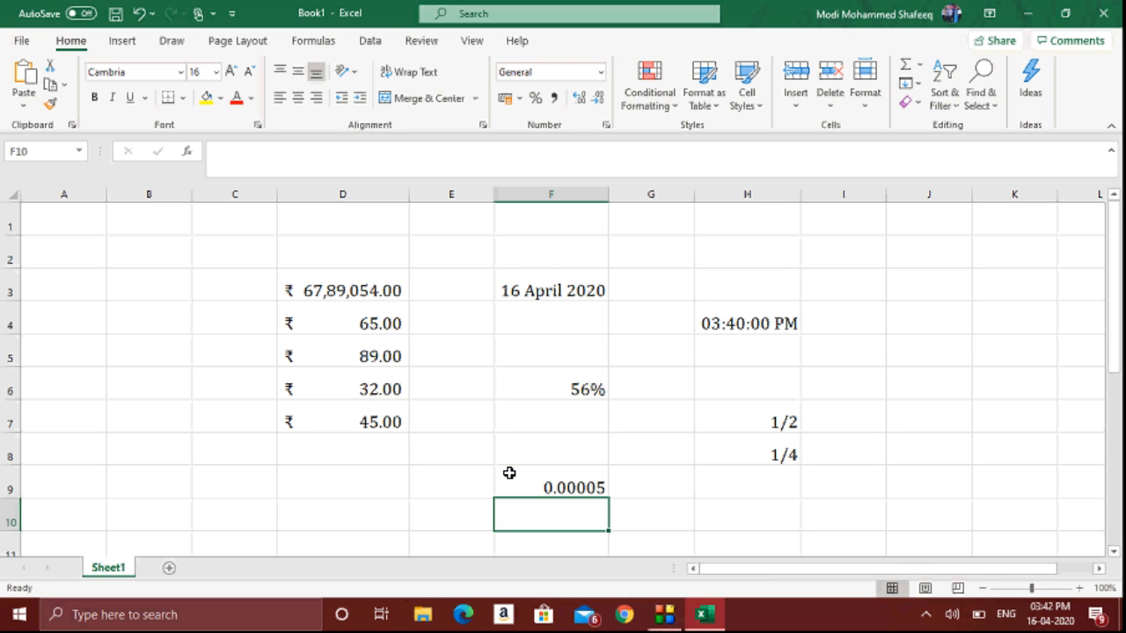
left_click(510, 473)
scroll(509, 473, "down", 1)
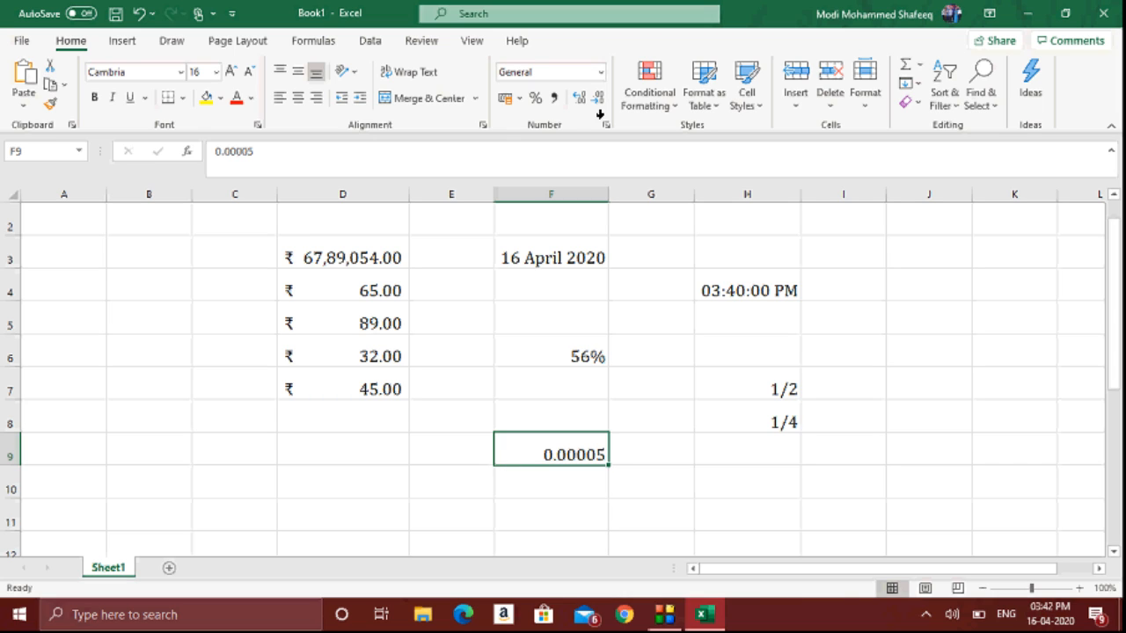
left_click(602, 73)
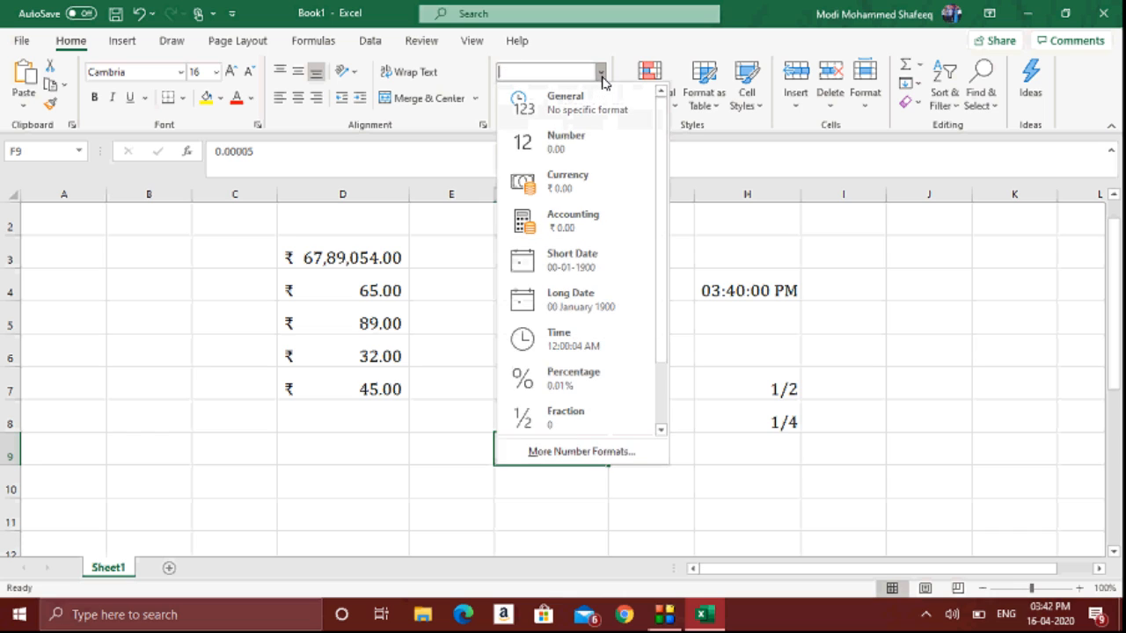
left_click(664, 407)
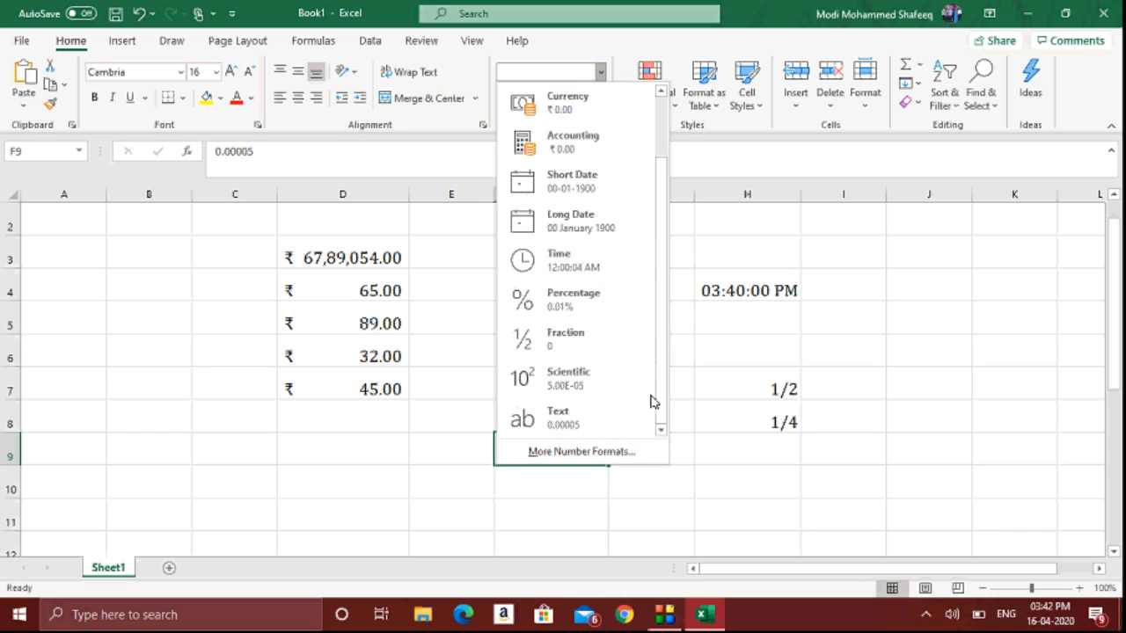
left_click(601, 382)
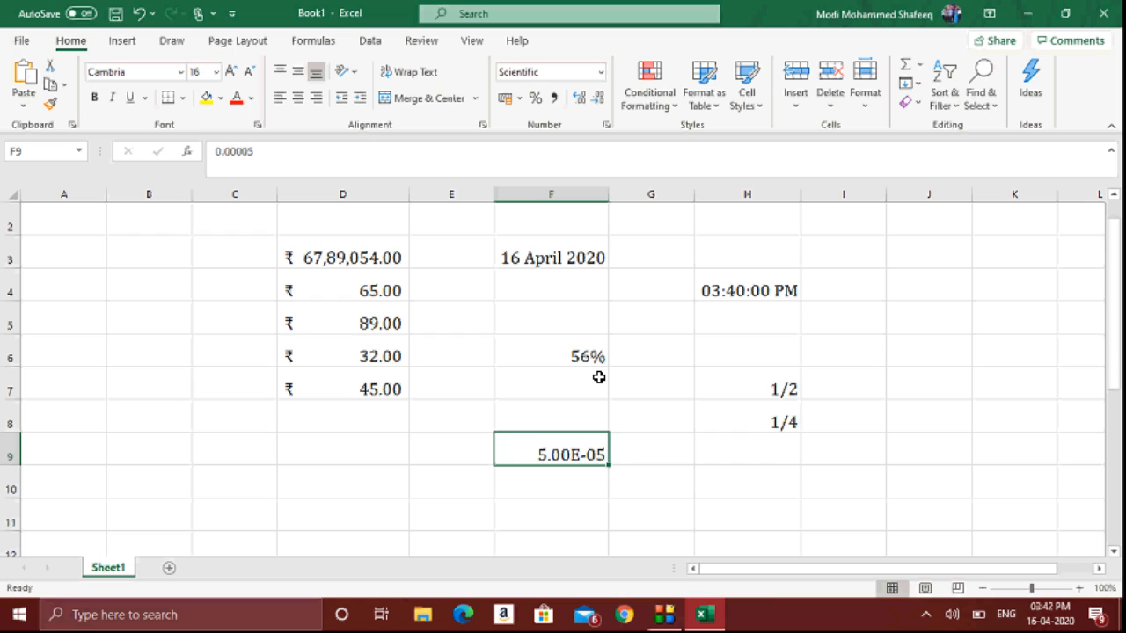
left_click(581, 520)
left_click(602, 74)
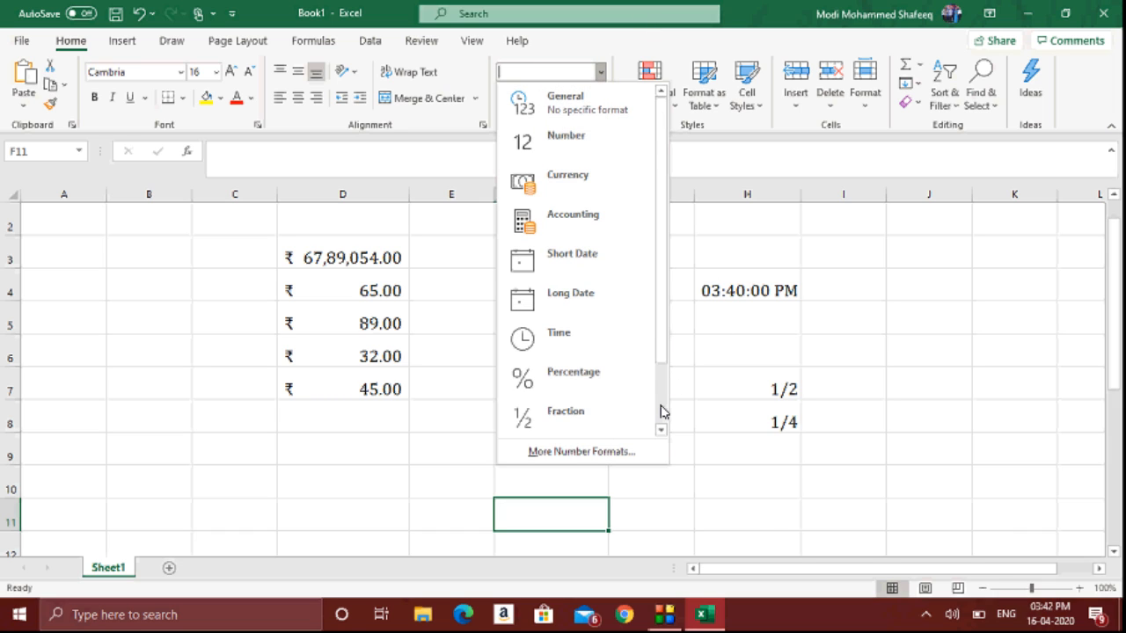
scroll(660, 418, "down", 2)
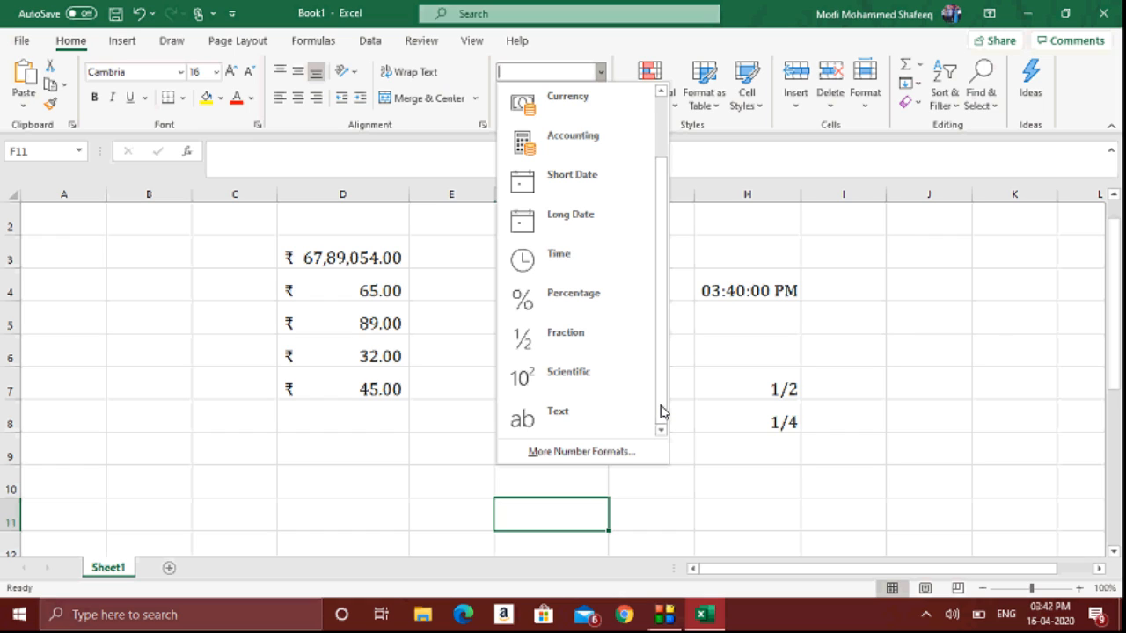
left_click(350, 474)
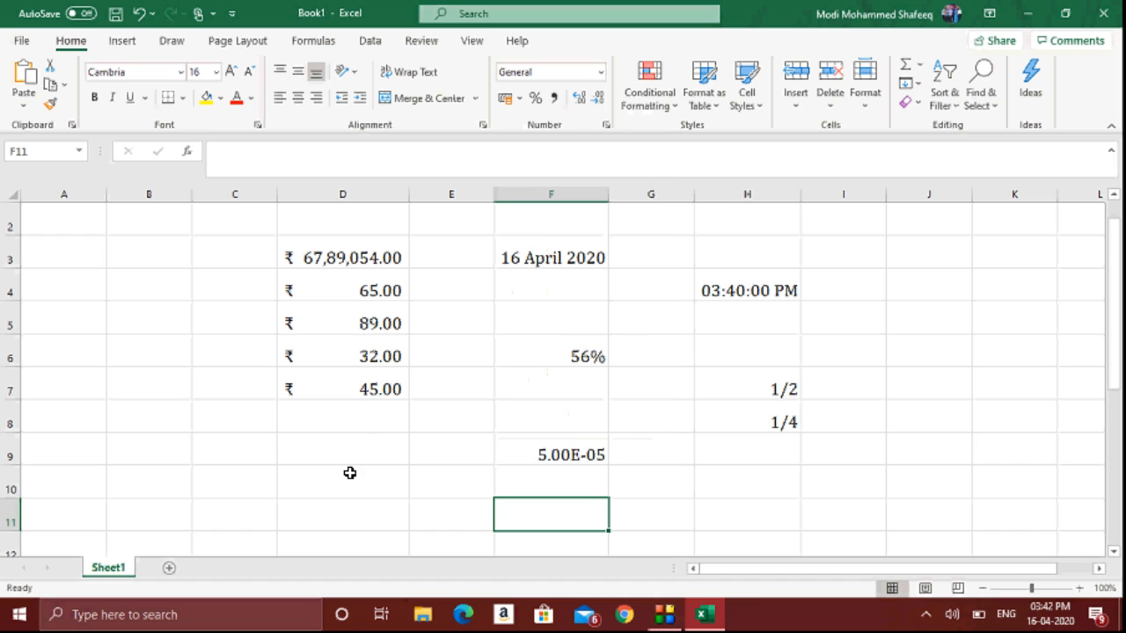
Step: Enter the text abc in cell D10 and the number 15 in cell D9
left_click(349, 473)
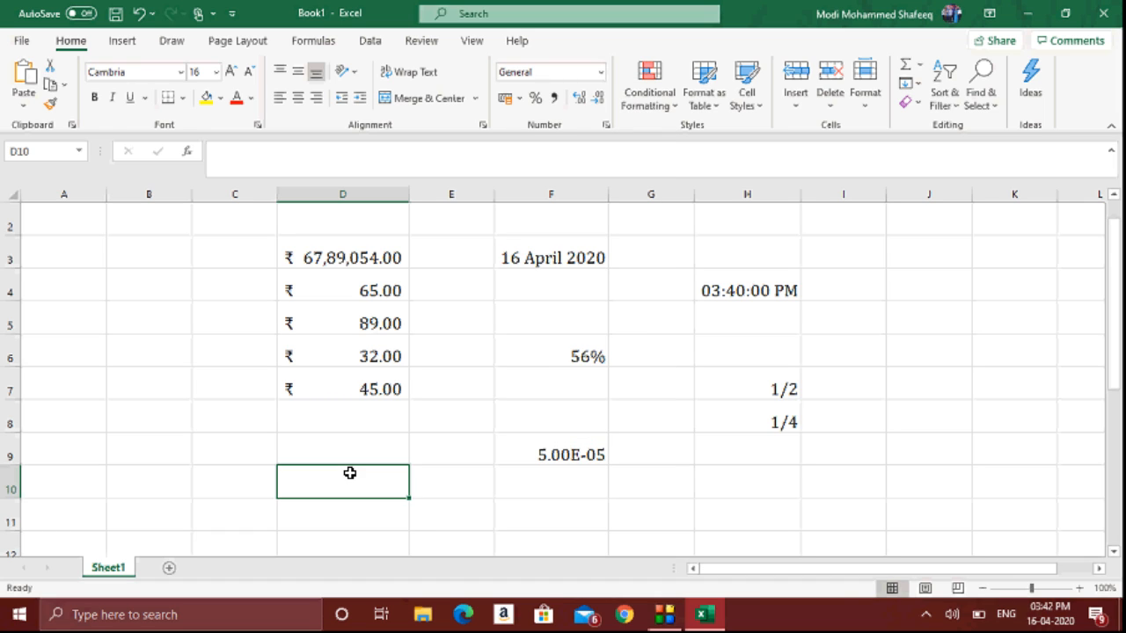
type("abc")
key("Return")
left_click(350, 473)
key("Up")
type("15")
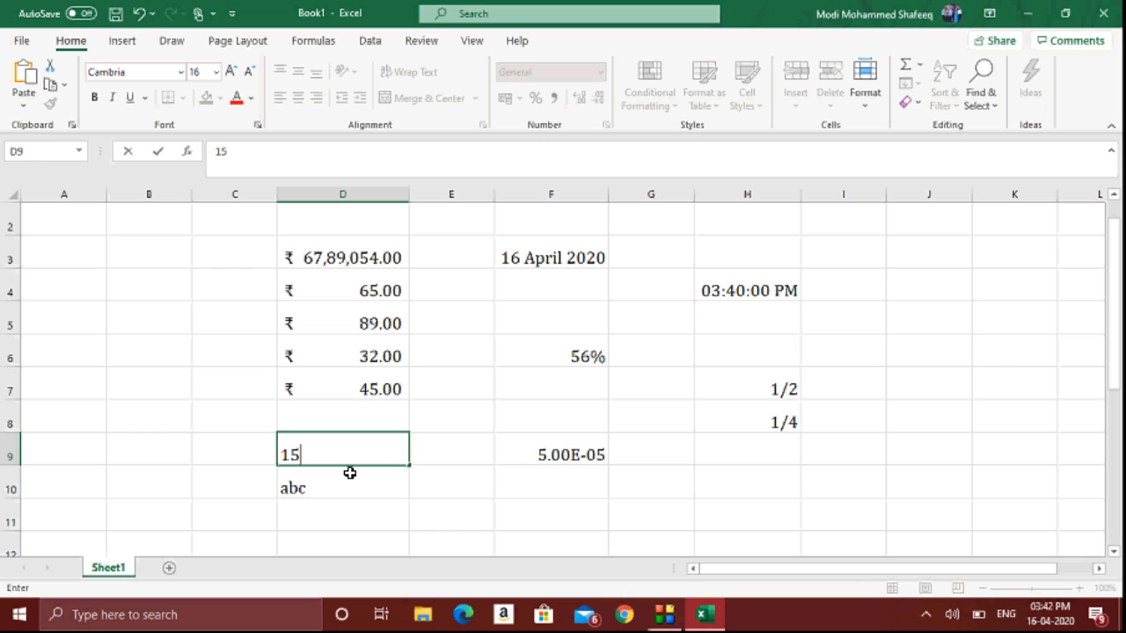
key("ctrl+Return")
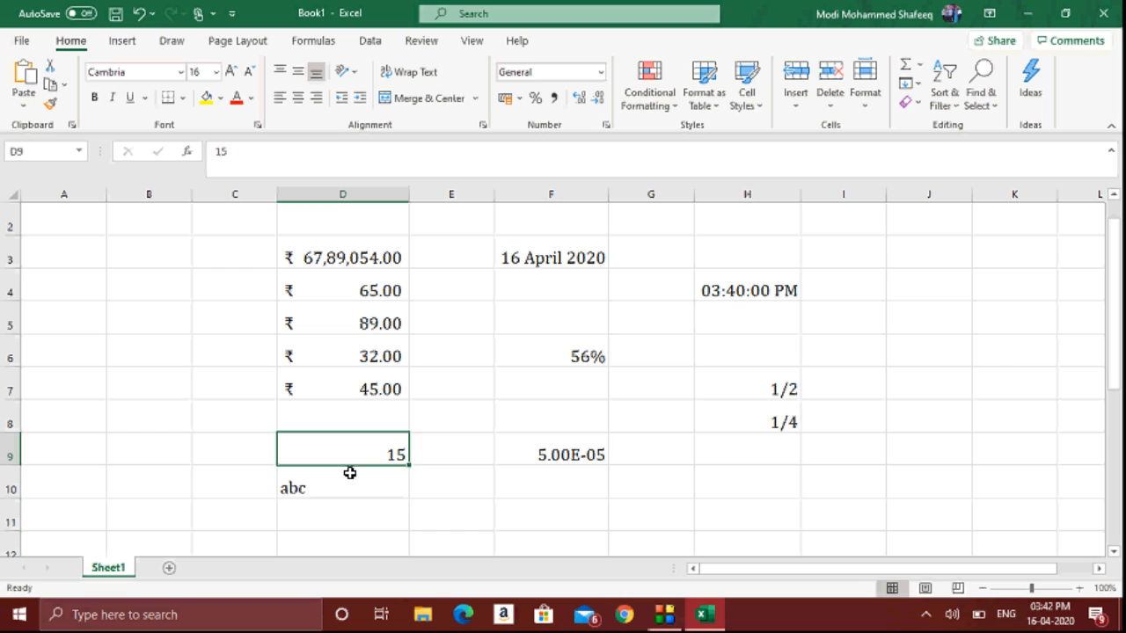
Step: Apply the Text format to the number in cell D9, then deselect it
left_click(598, 74)
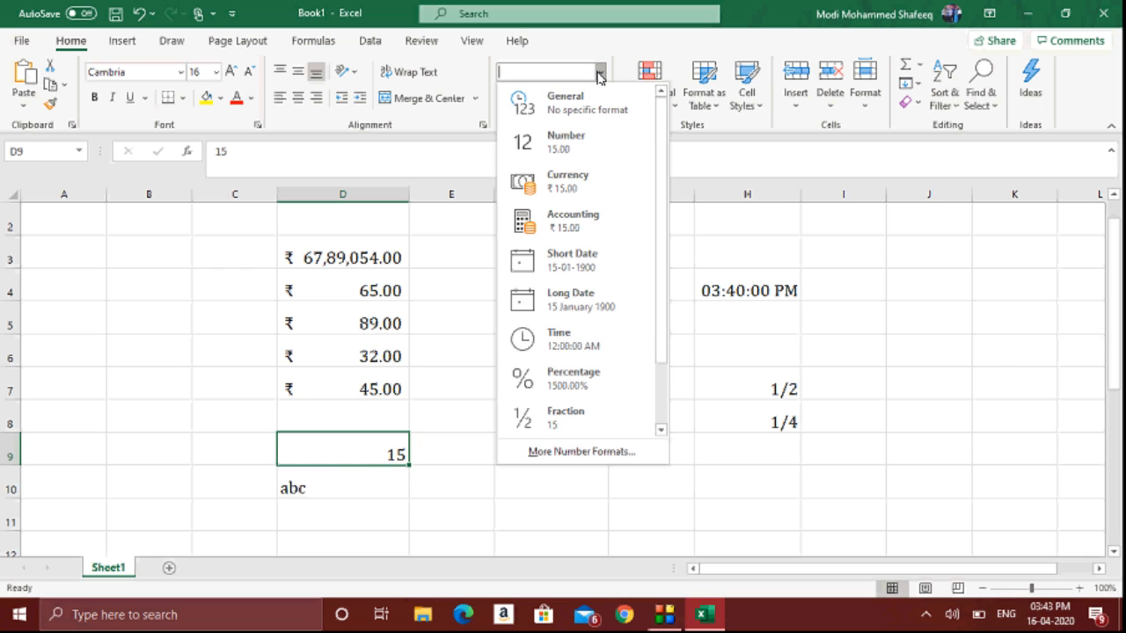
scroll(665, 409, "down", 1)
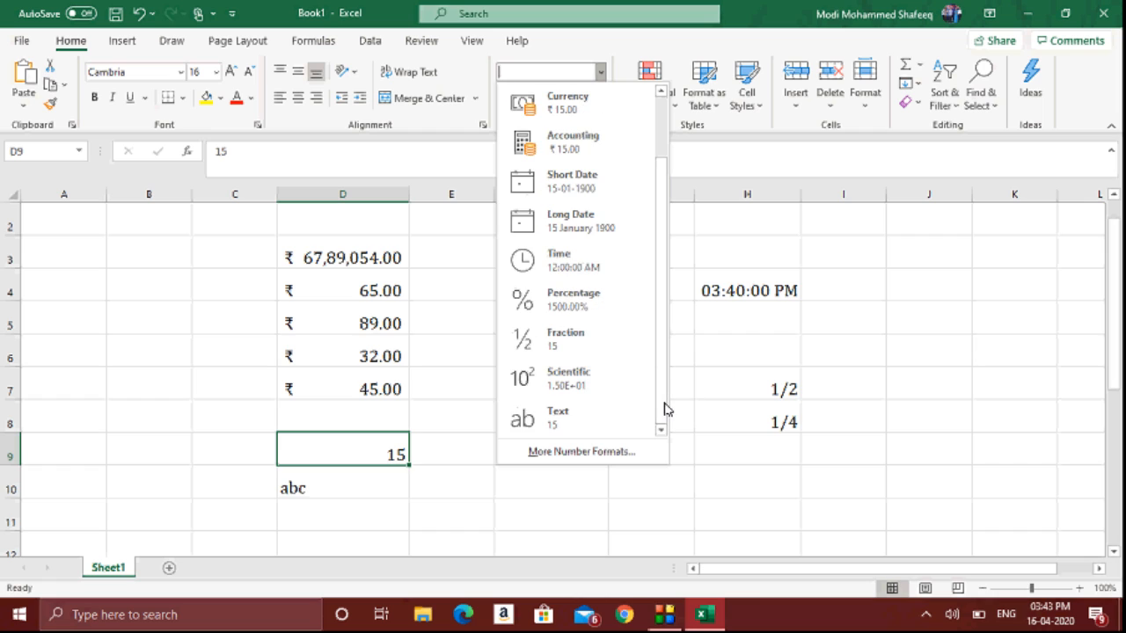
left_click(614, 415)
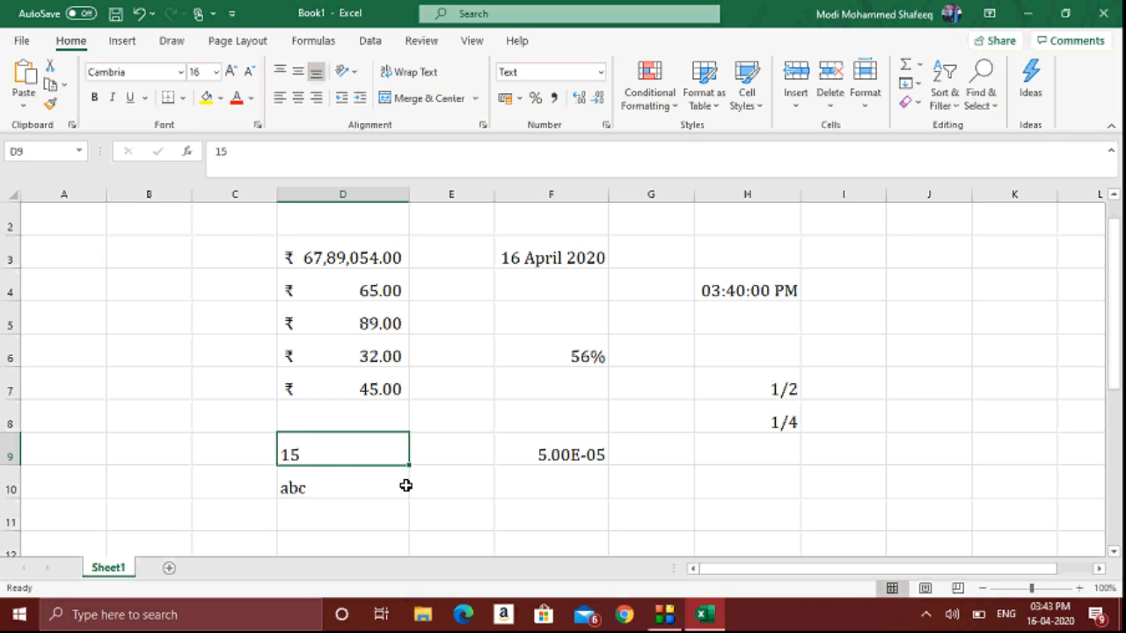
left_click(890, 325)
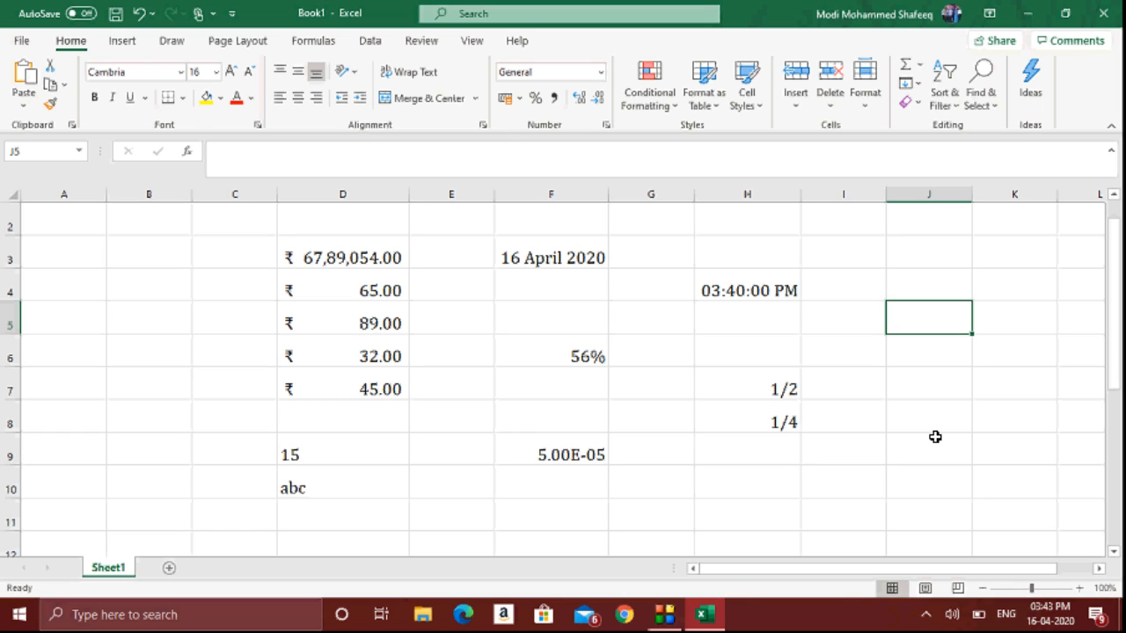
left_click(369, 42)
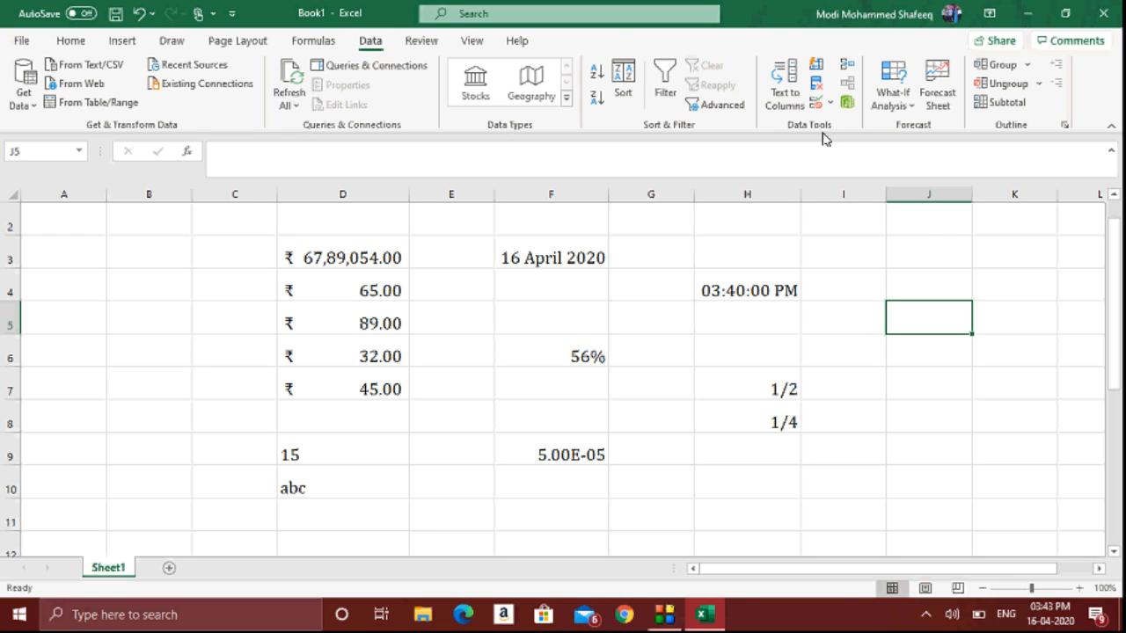
left_click(831, 106)
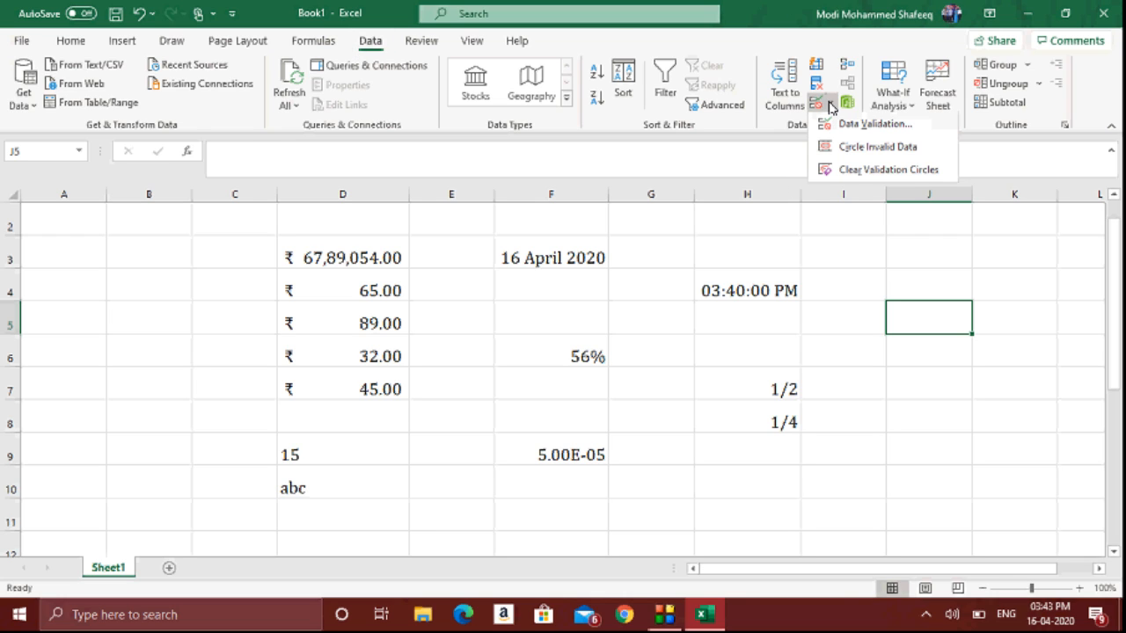
left_click(796, 14)
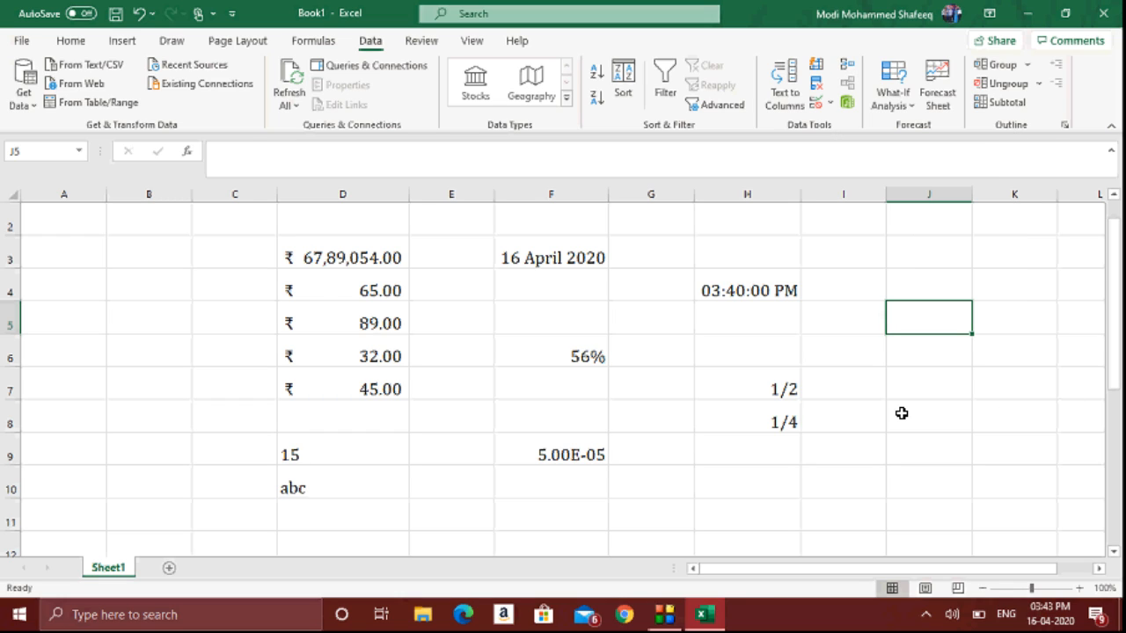
Step: Add a new worksheet and set the font of all its cells to Cambria, size 16
left_click(168, 572)
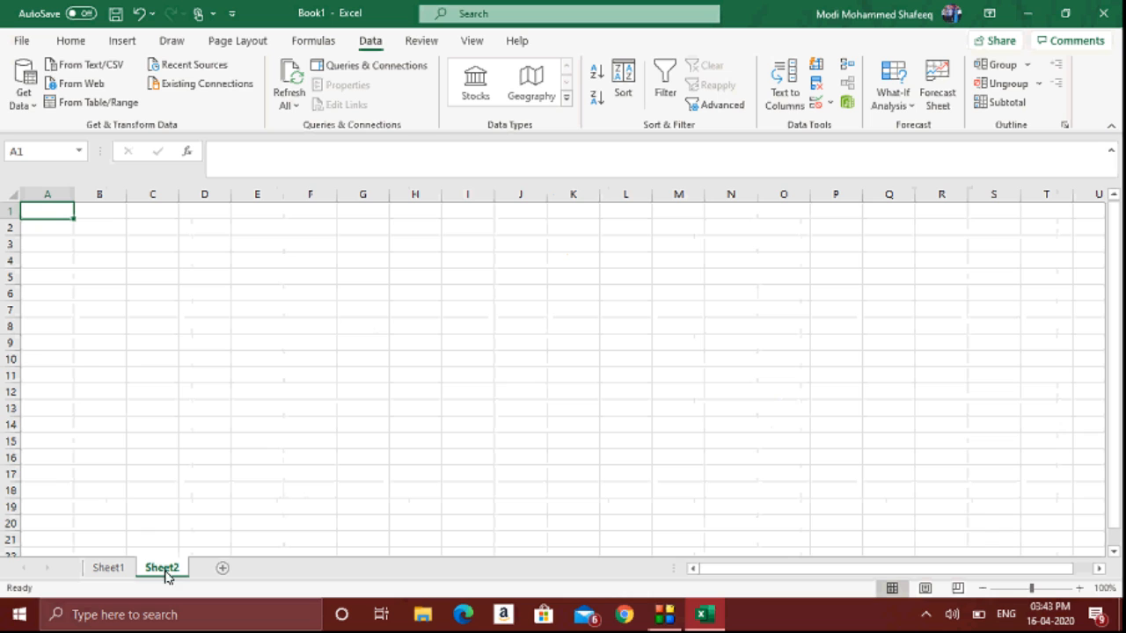
left_click(269, 292)
left_click(9, 195)
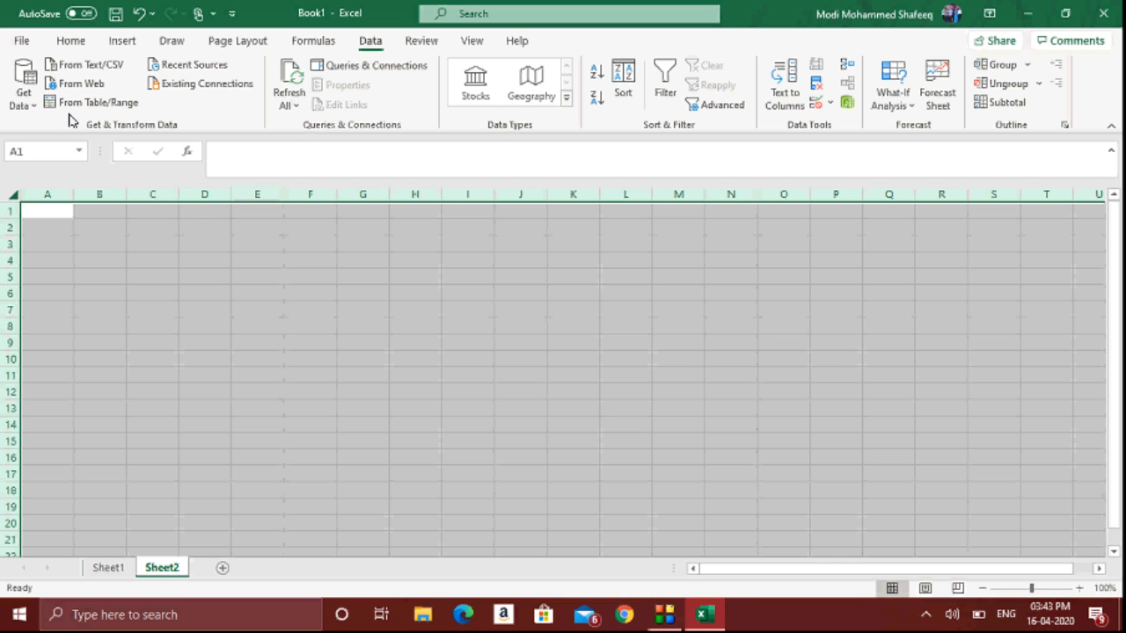
left_click(69, 42)
left_click(100, 71)
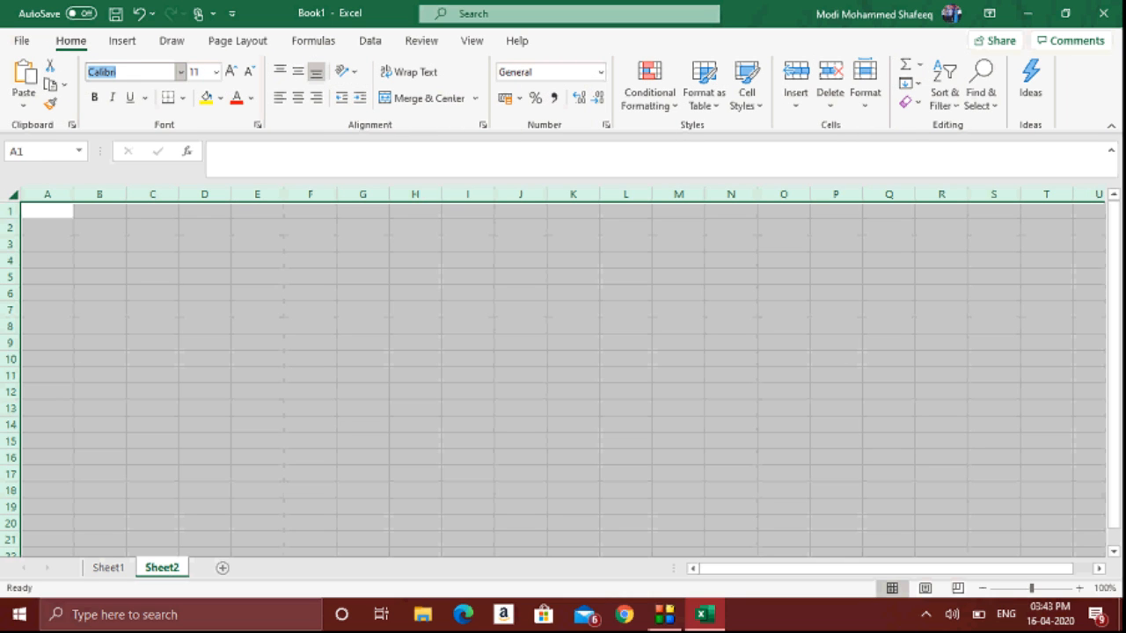
type("Cambria")
key("Tab")
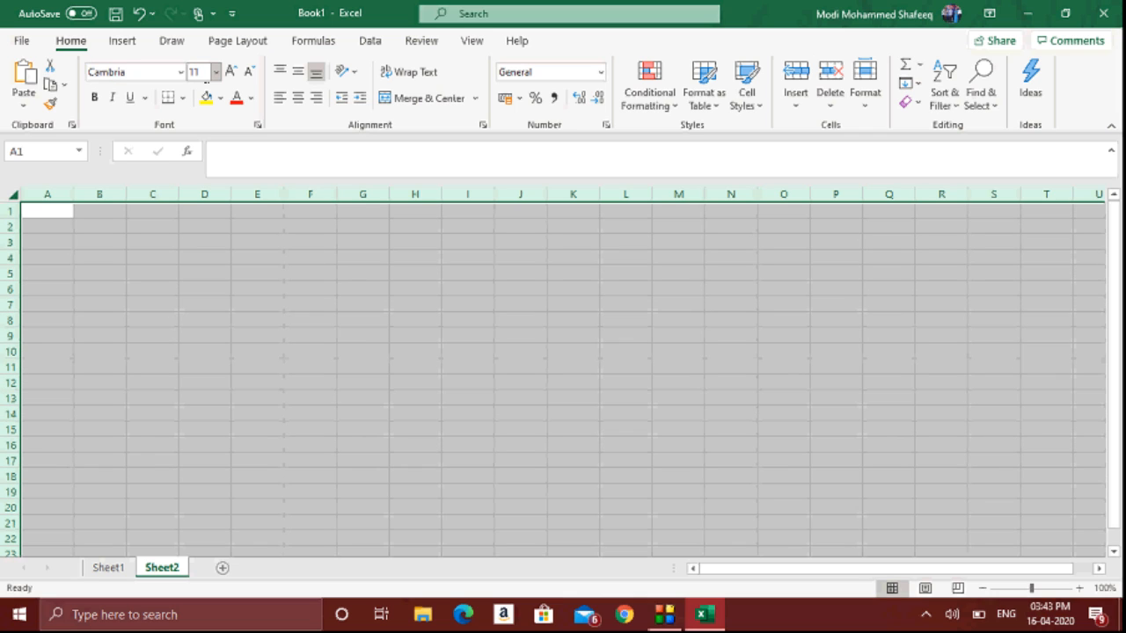
type("16")
key("Return")
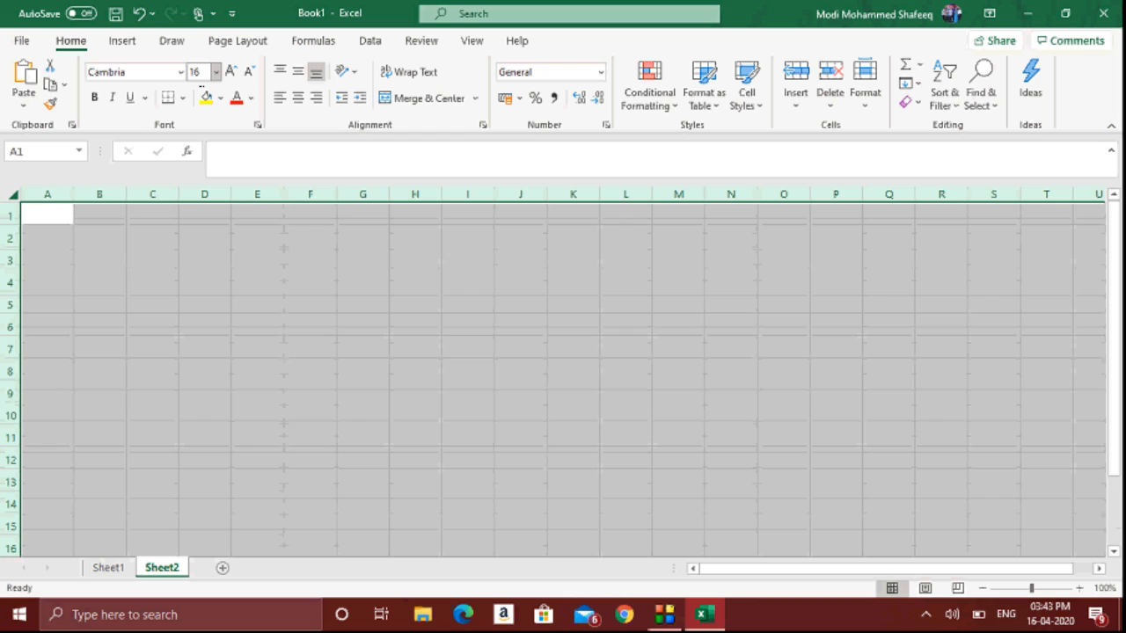
Step: Increase the height of all rows and the width of all columns on the new worksheet
left_click_drag(13, 224, 15, 250)
left_click_drag(74, 194, 114, 194)
left_click_drag(12, 244, 12, 230)
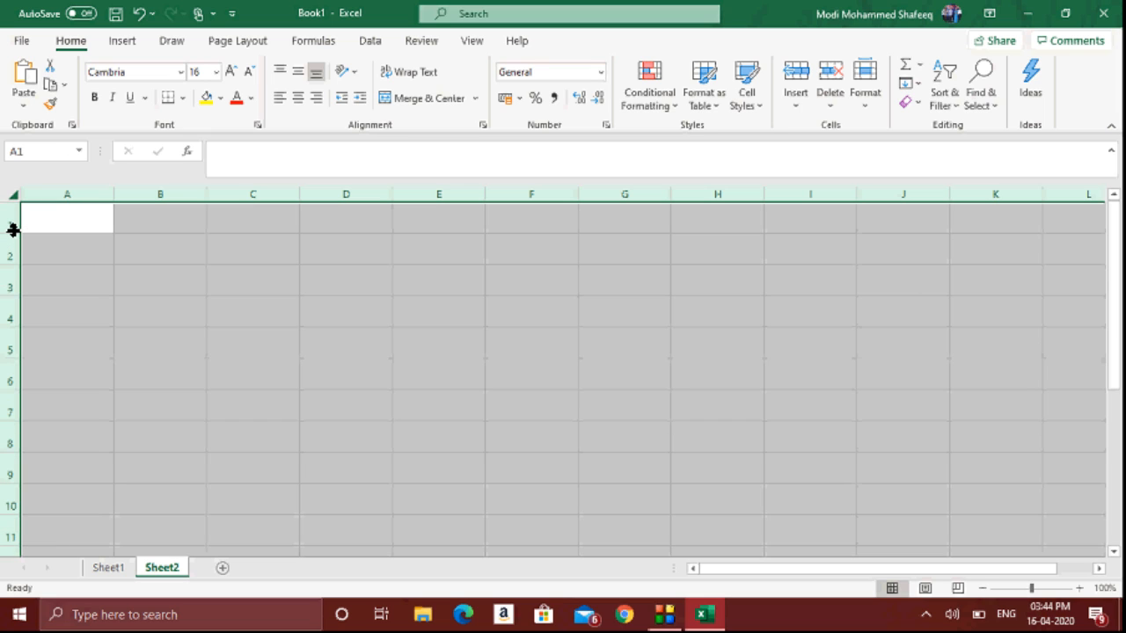
Step: Enter the numbers 54, 56, 76 and 54 in cells D4 to D7 of Sheet2
left_click(350, 302)
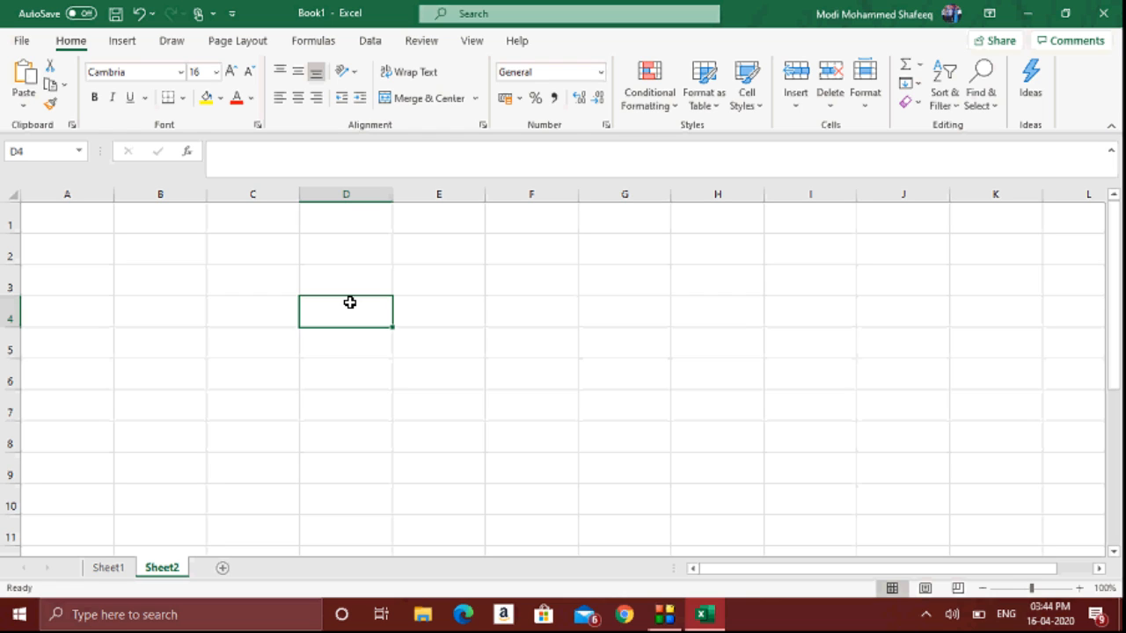
type("54")
key("Return")
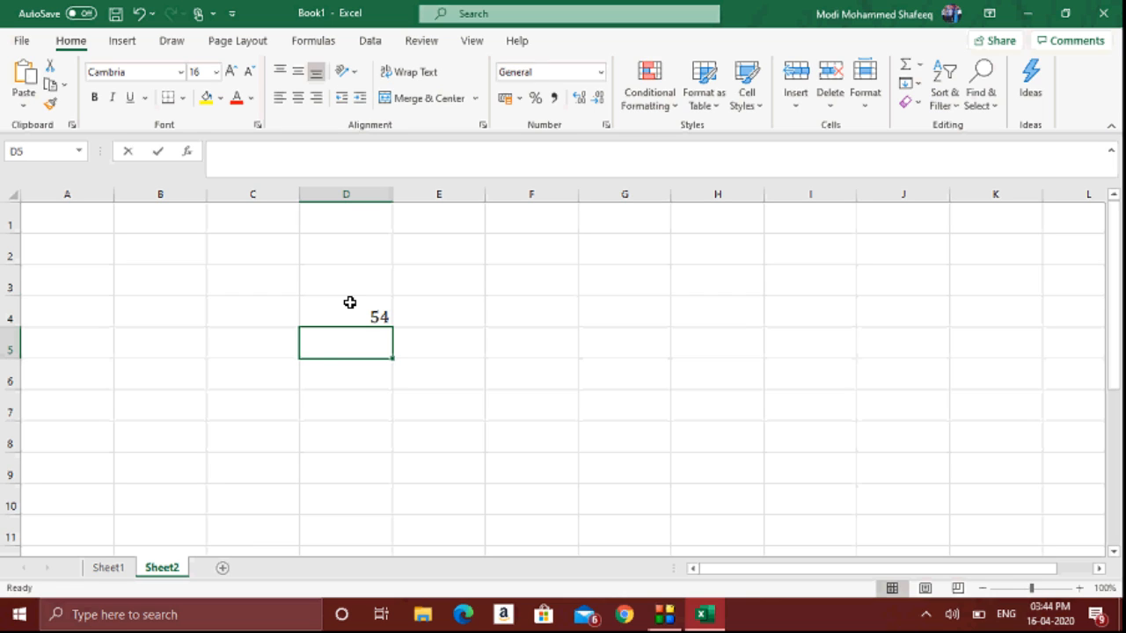
type("56")
key("Return")
type("76")
key("Return")
type("54")
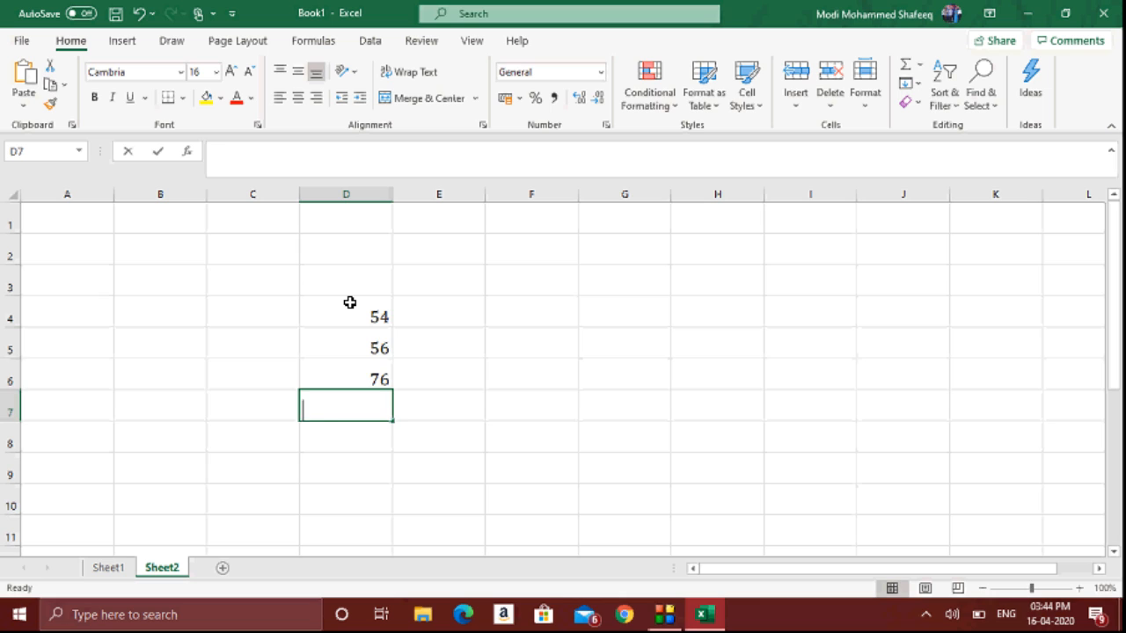
key("Return")
left_click(546, 352)
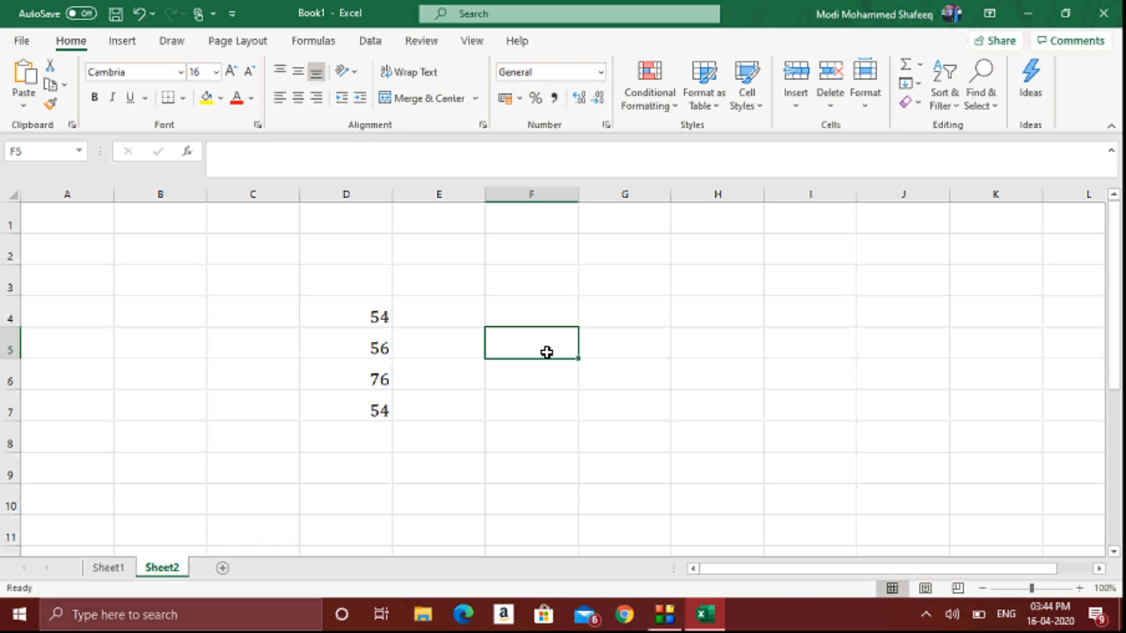
Step: Review the number ranges D4:D7 on Sheet1 and D4:D7 on Sheet2 as sources for consolidation
left_click(102, 570)
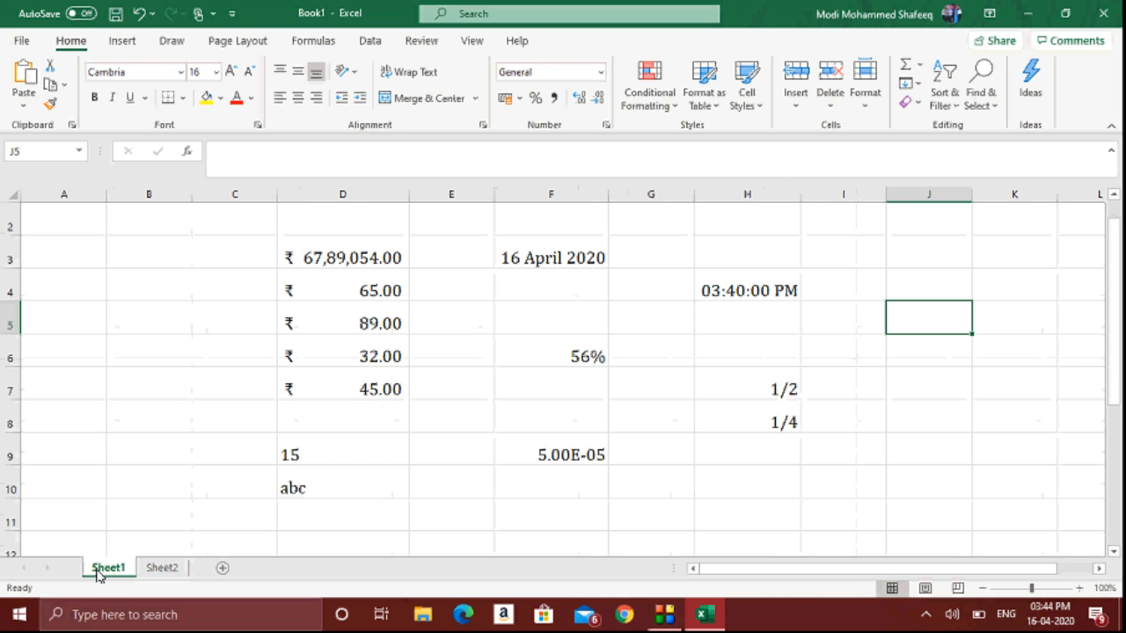
left_click_drag(337, 279, 358, 384)
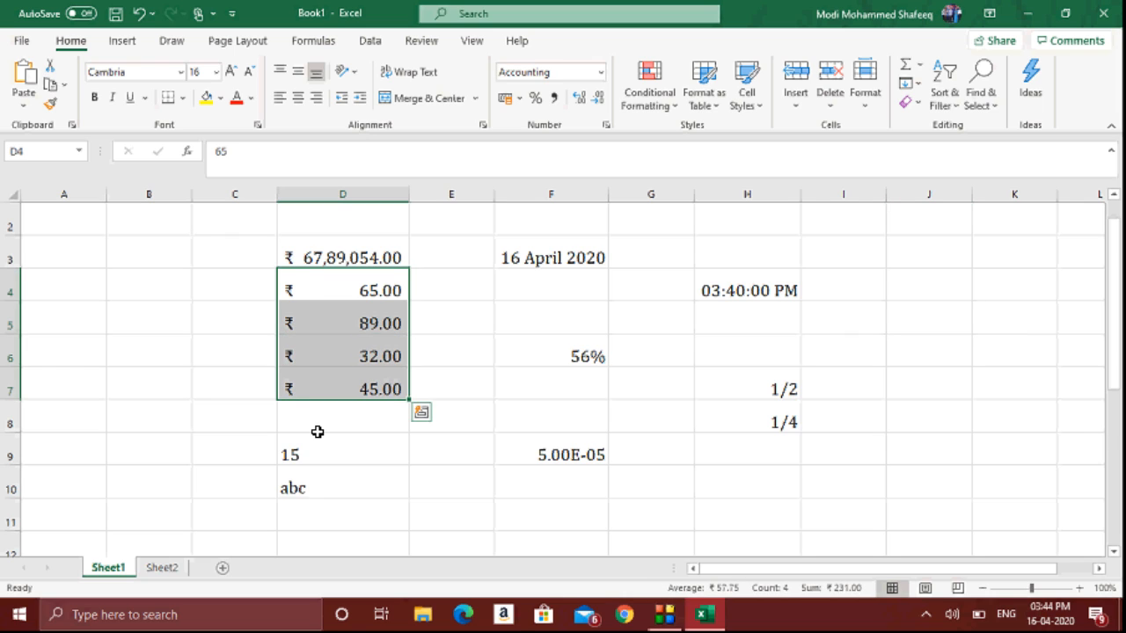
left_click(165, 569)
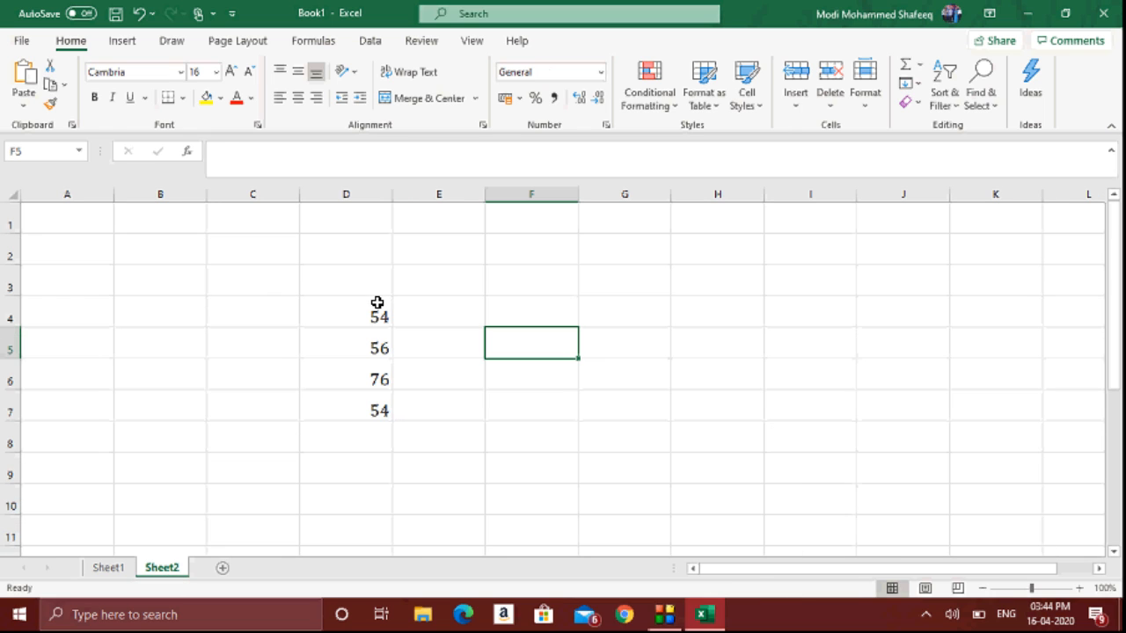
left_click_drag(377, 308, 378, 409)
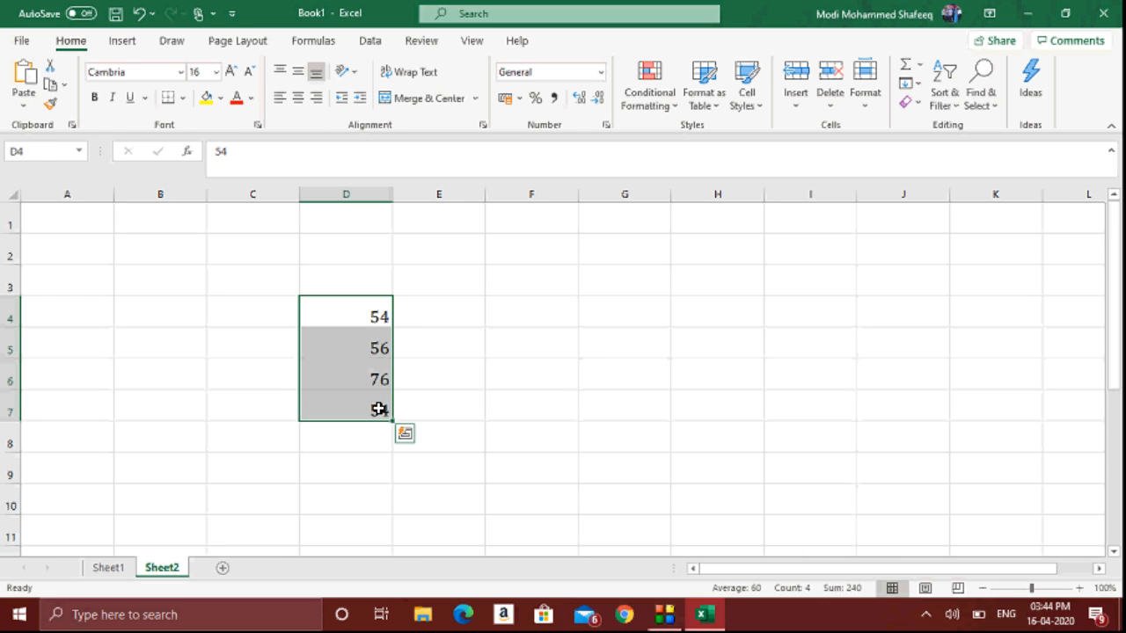
Step: Start Consolidate with cell F4 of Sheet2 as the destination, keeping Sum as the function
left_click(557, 304)
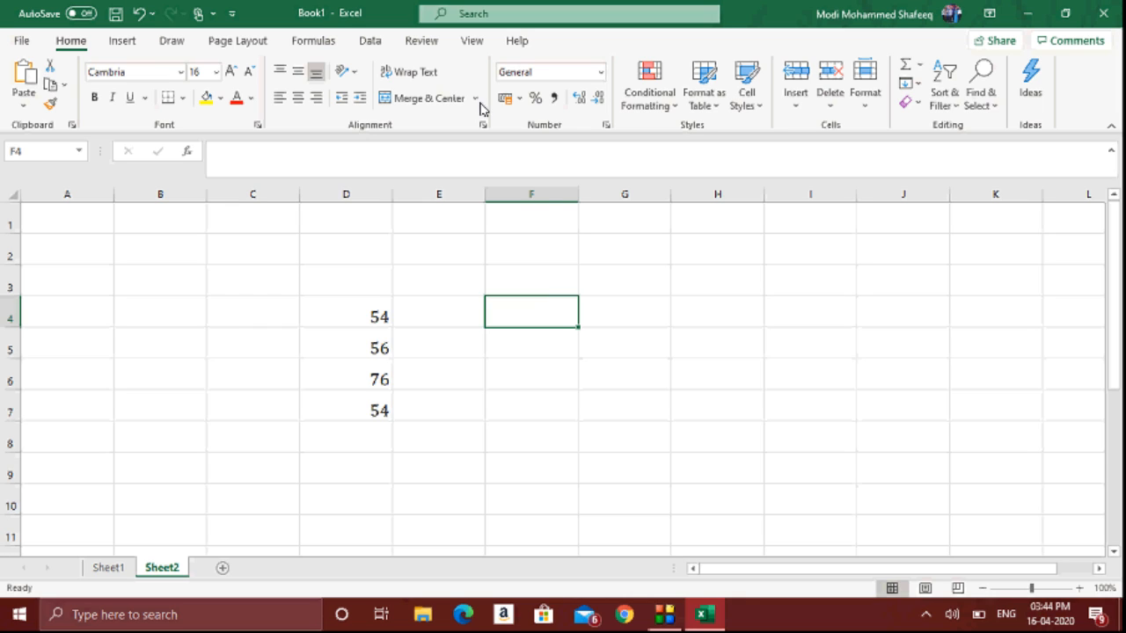
left_click(371, 40)
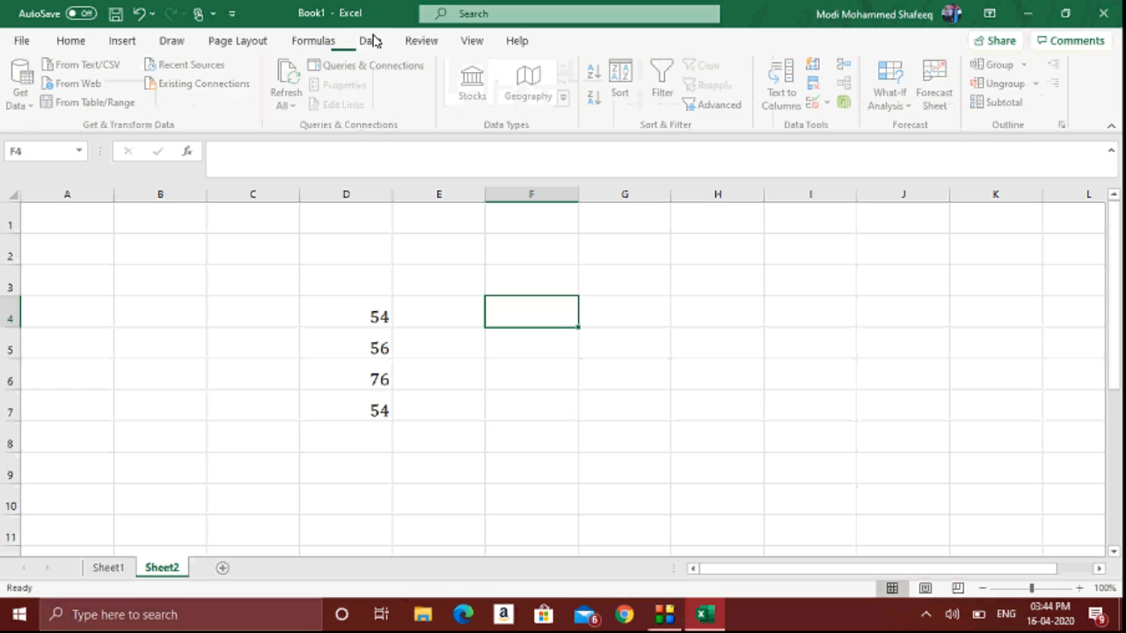
left_click(846, 65)
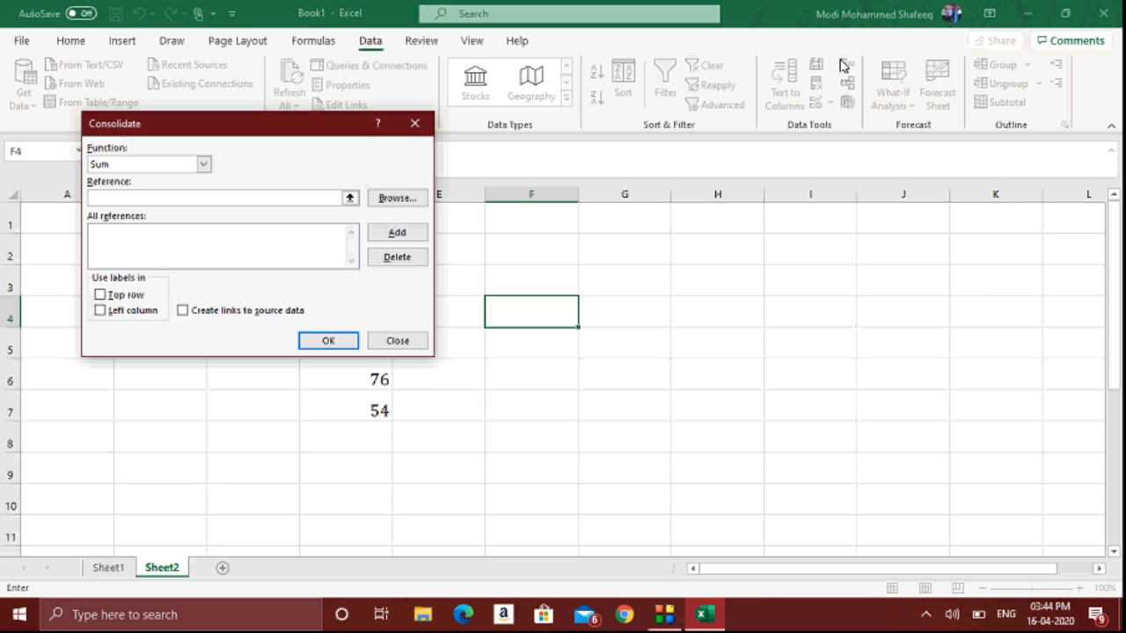
left_click_drag(282, 125, 747, 176)
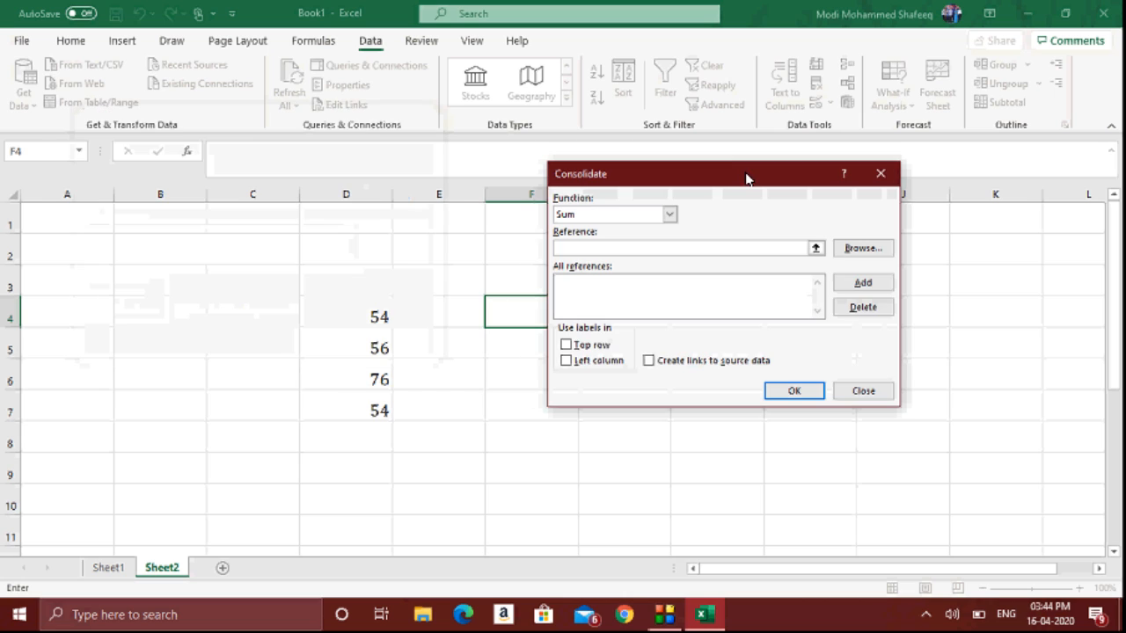
left_click(670, 215)
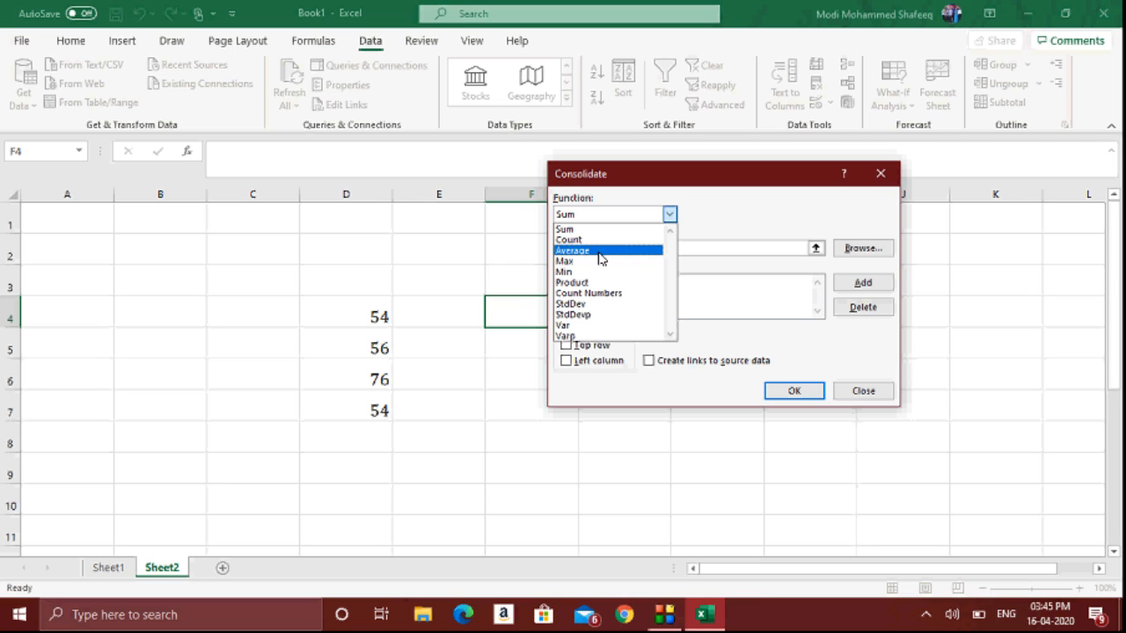
left_click(719, 201)
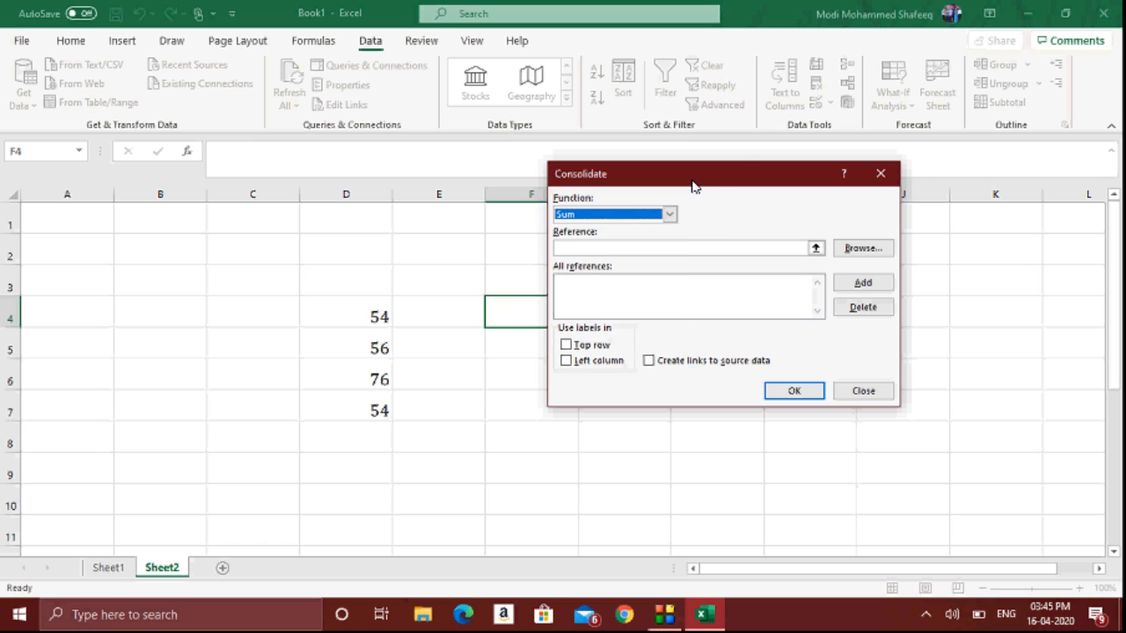
left_click_drag(692, 187, 891, 138)
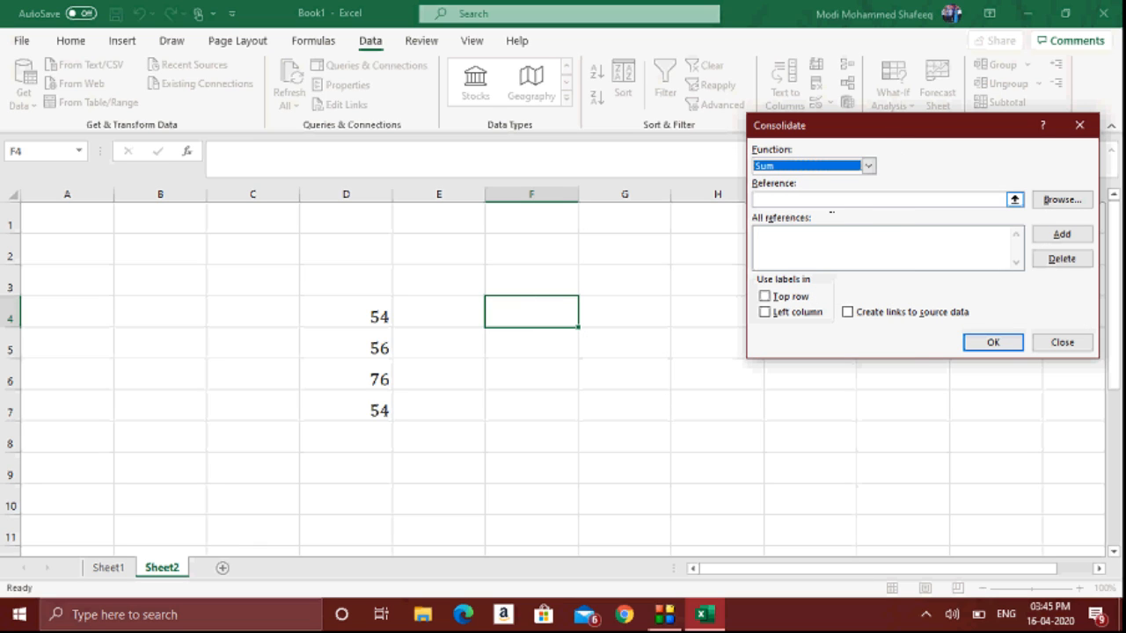
Step: Add the range D4:D7 of Sheet1 to the consolidation references
left_click(823, 202)
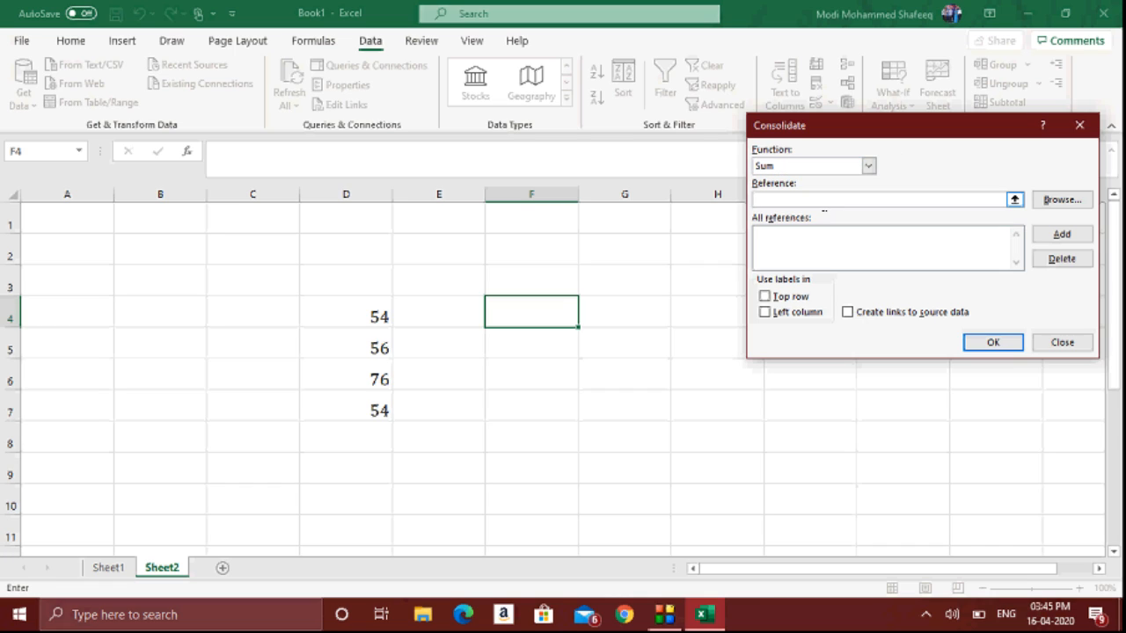
left_click(116, 572)
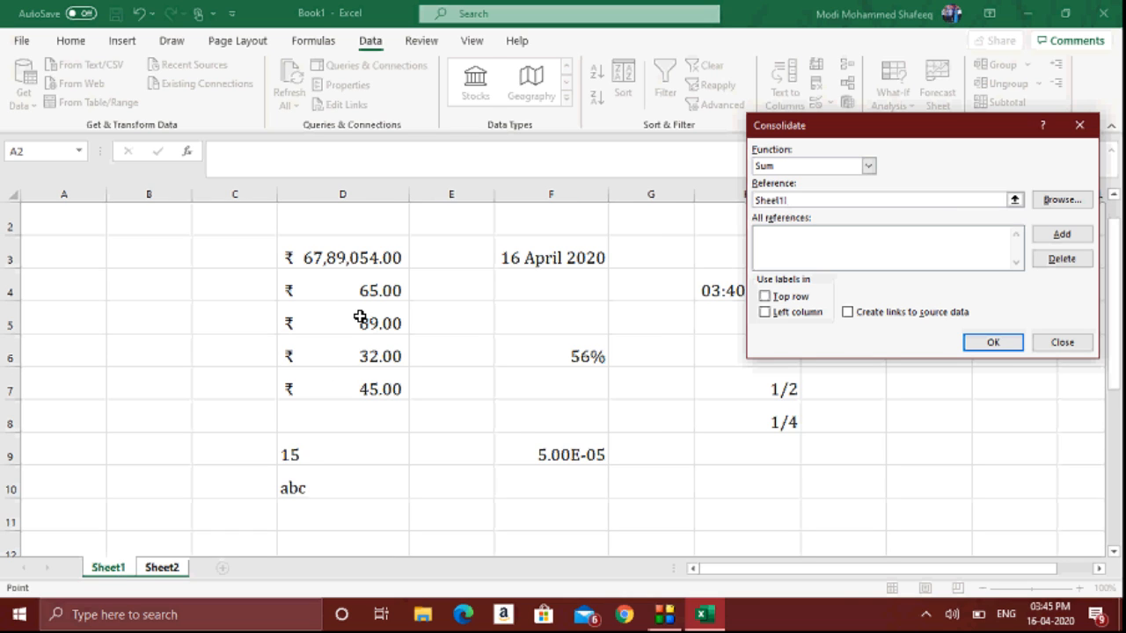
left_click_drag(365, 318, 364, 379)
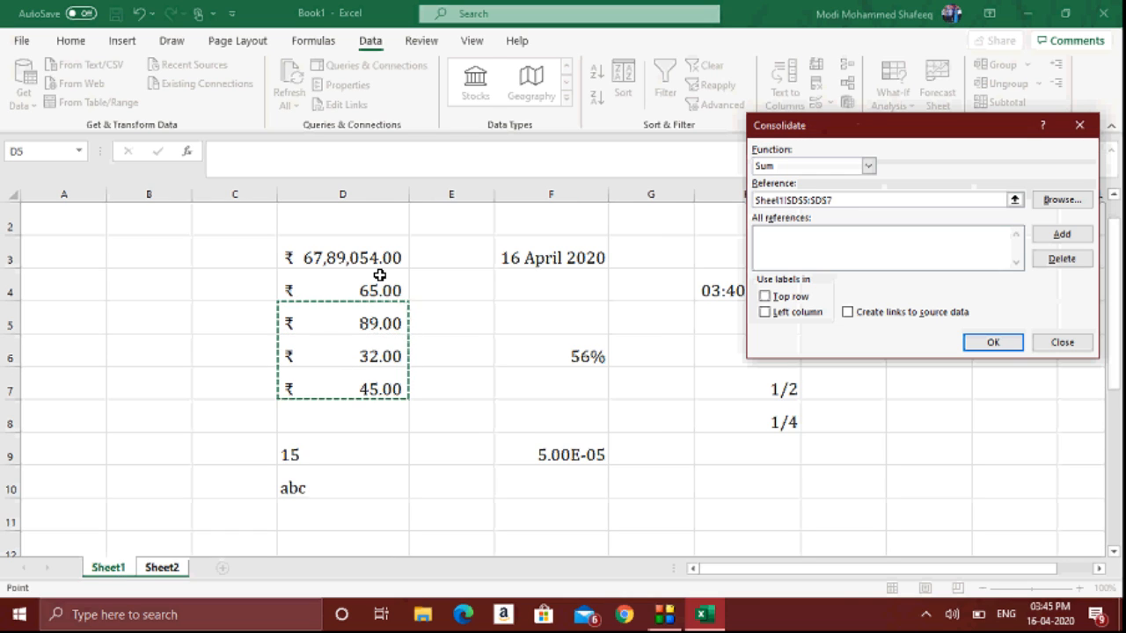
left_click_drag(379, 277, 378, 395)
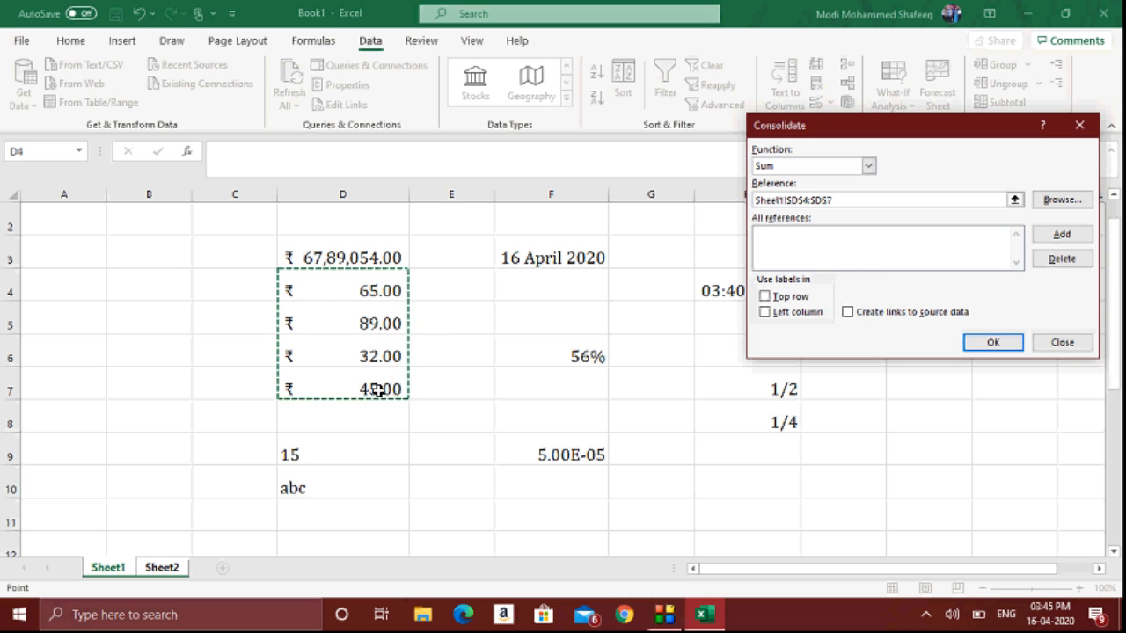
left_click(1047, 238)
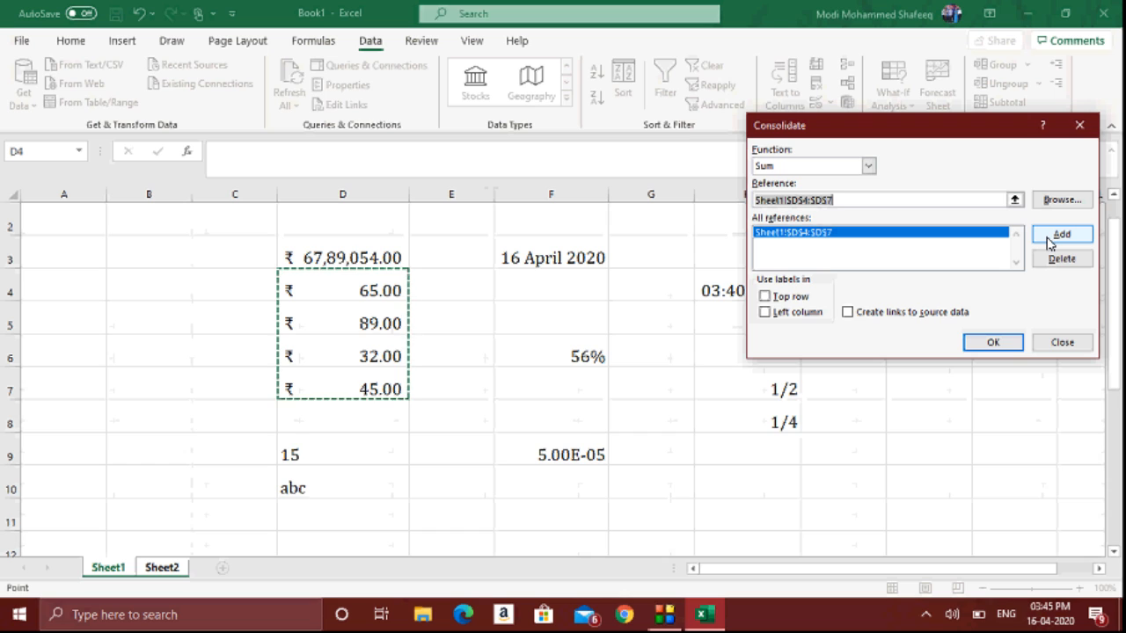
Step: Add the range D4:D6 of Sheet2 as the second reference and run the consolidation
left_click(161, 569)
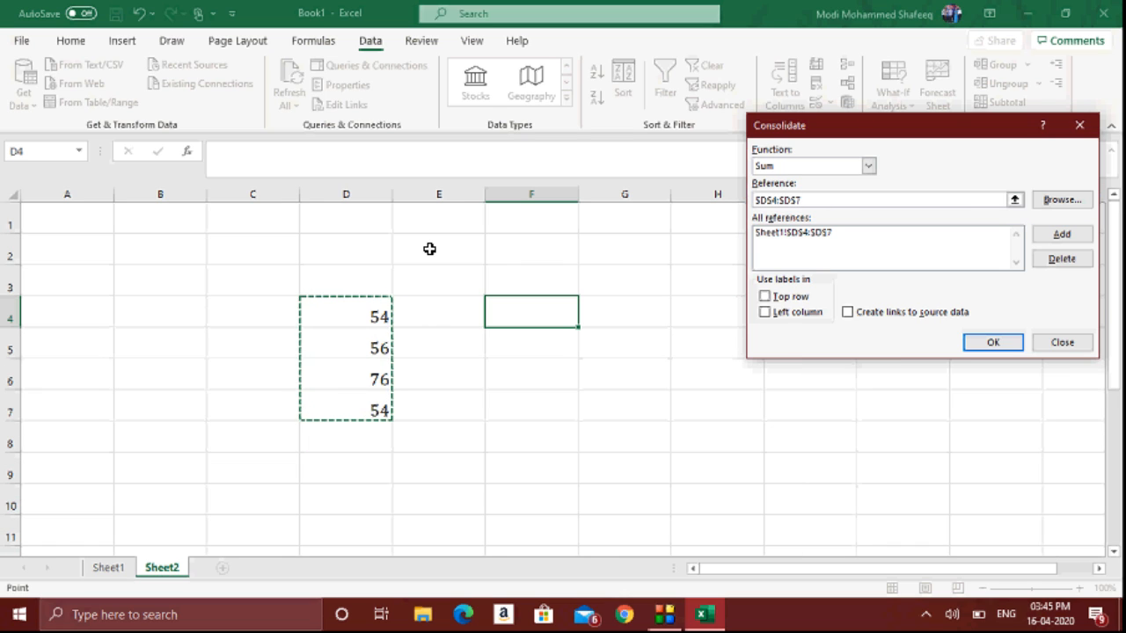
left_click_drag(357, 302, 371, 414)
left_click_drag(380, 319, 385, 370)
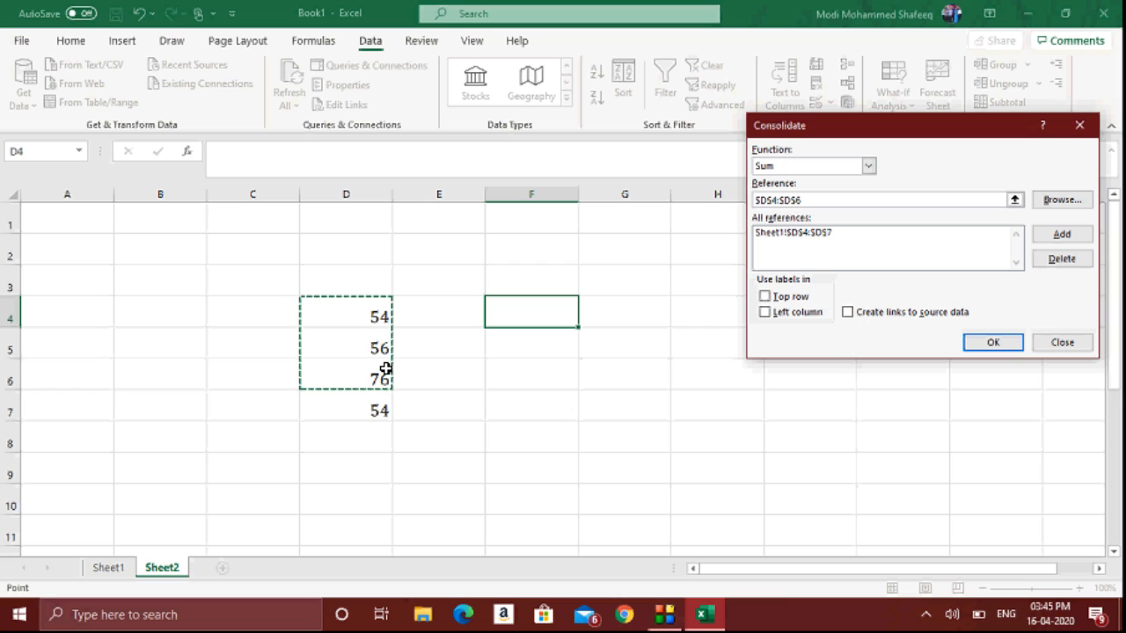
left_click(1062, 234)
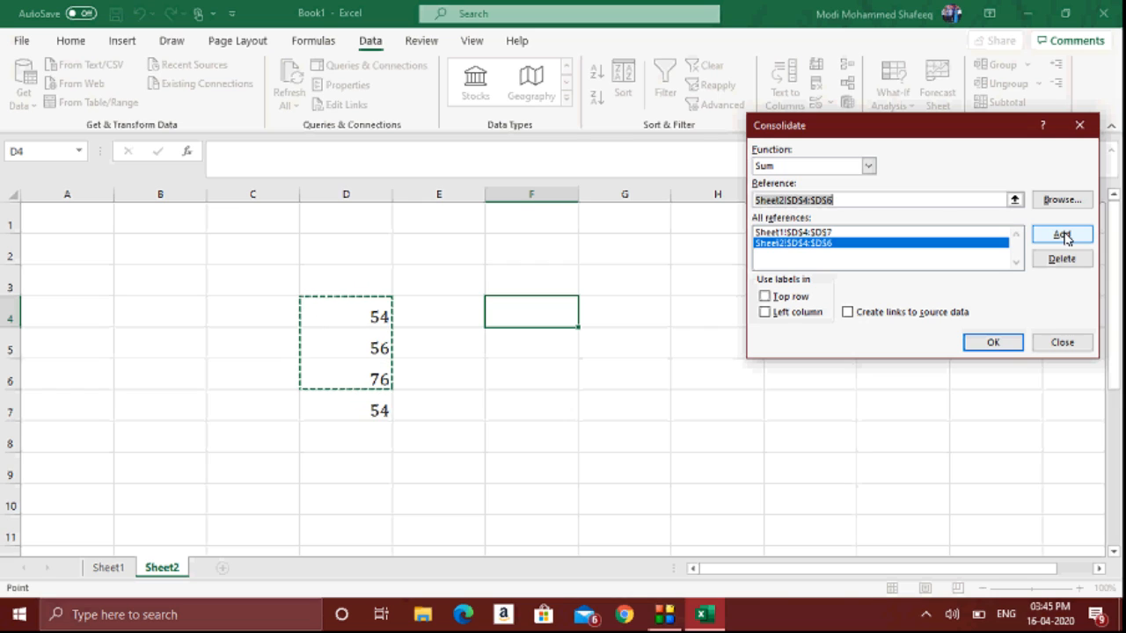
left_click(992, 342)
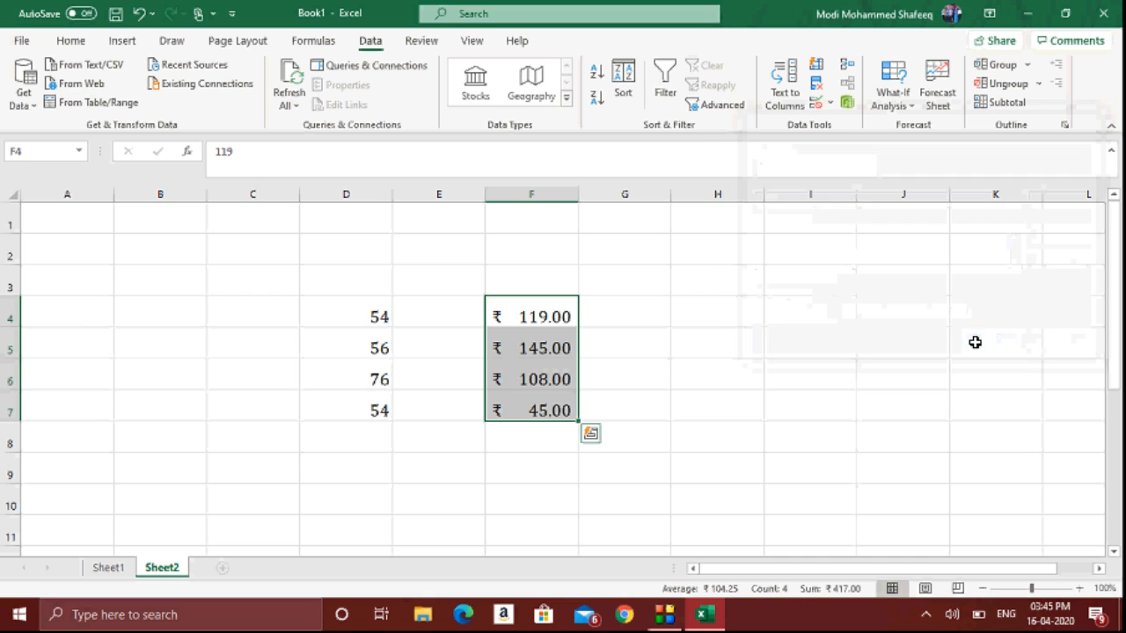
Step: Compare the consolidated value in F4 of Sheet2 with its source value in D4 of Sheet1
left_click(568, 352)
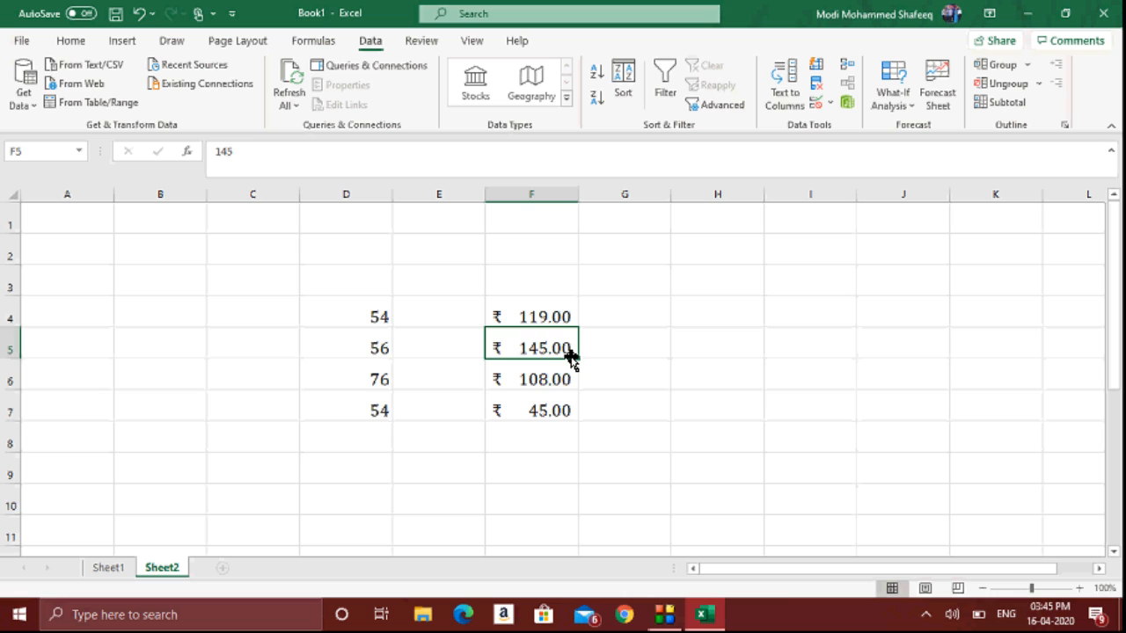
left_click(559, 320)
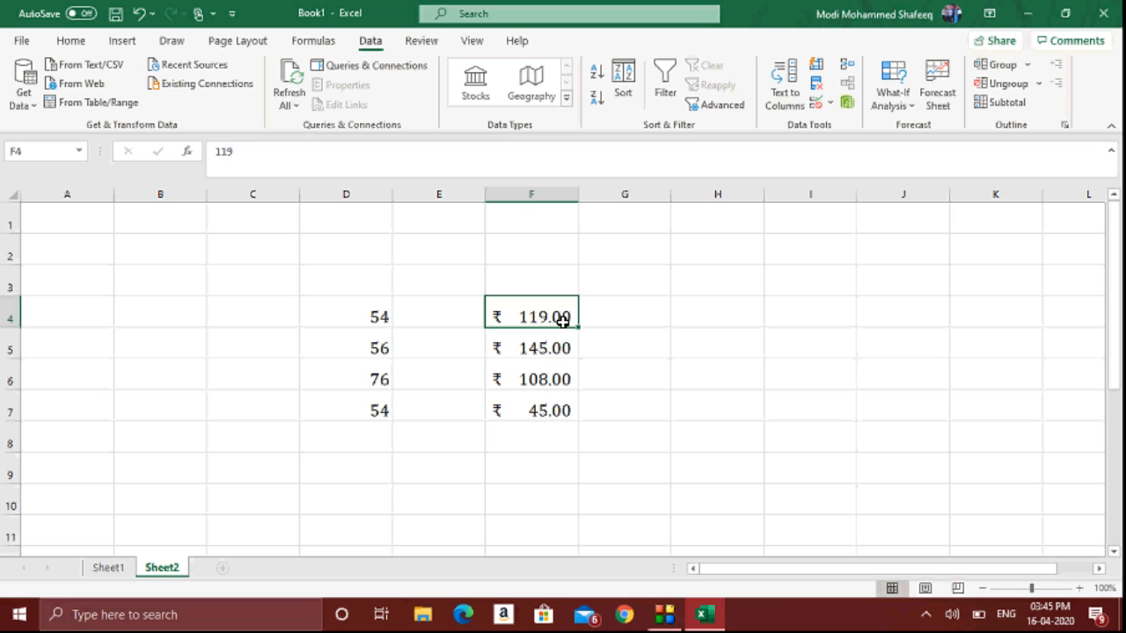
left_click(109, 568)
left_click(329, 288)
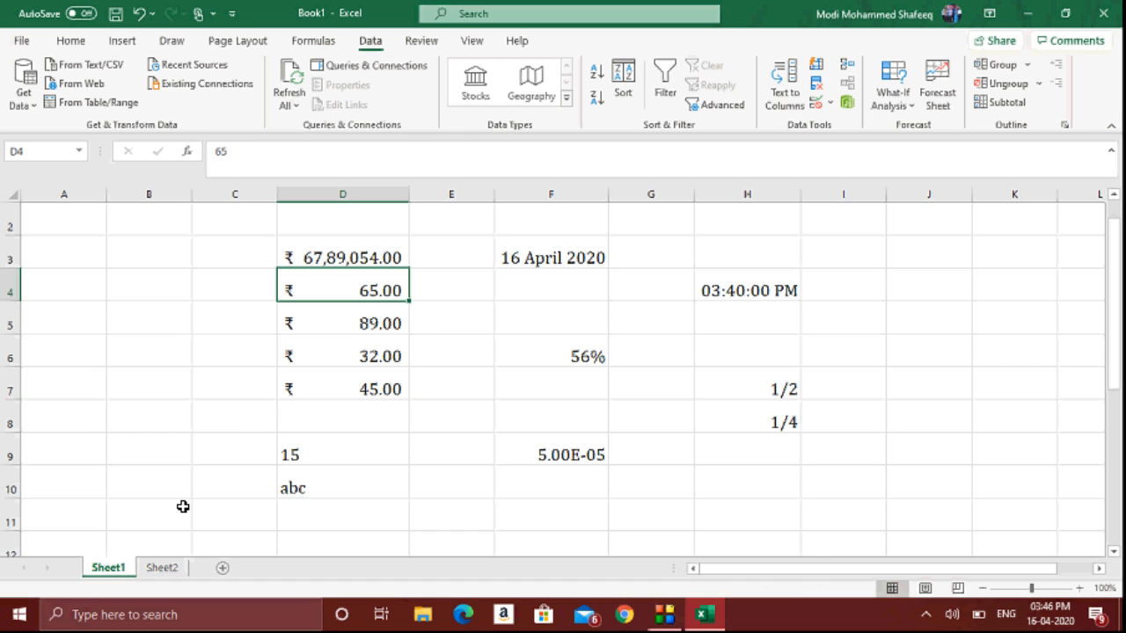
left_click(171, 569)
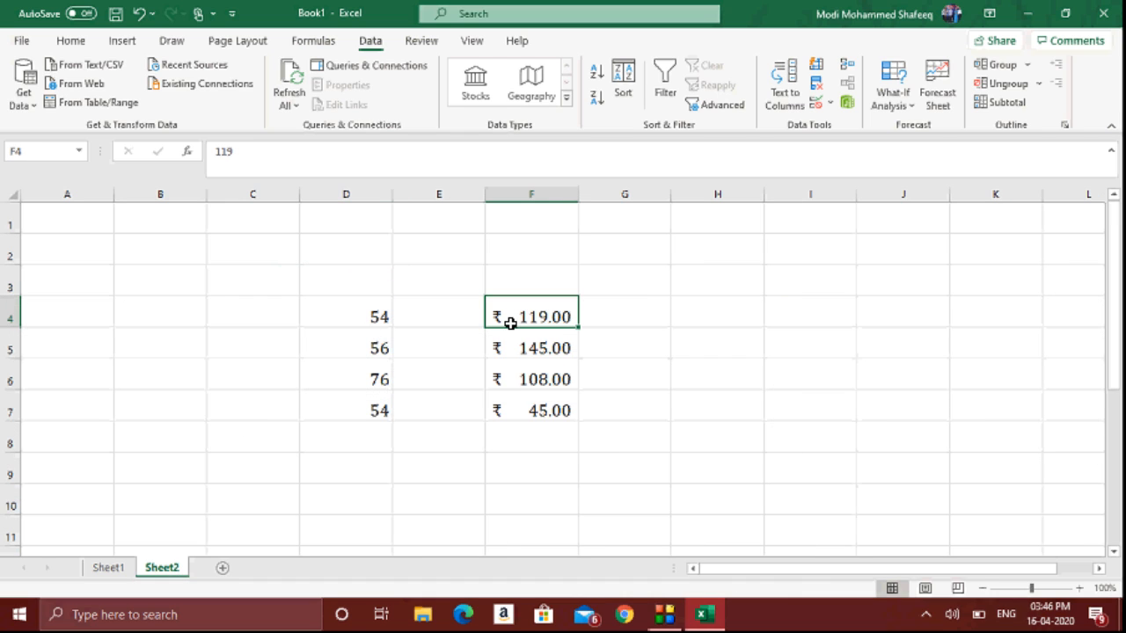
Step: Check the first consolidated sum by calculating =65+54 in cell G4, then clear that cell
left_click(656, 320)
type("=6")
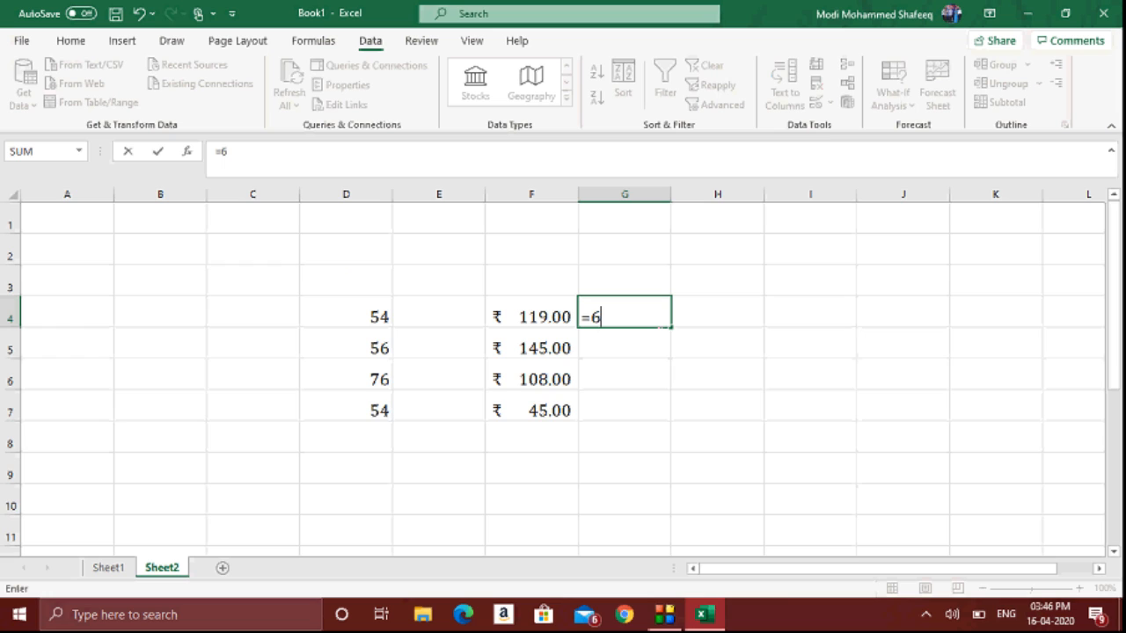
type("5+54")
key("Return")
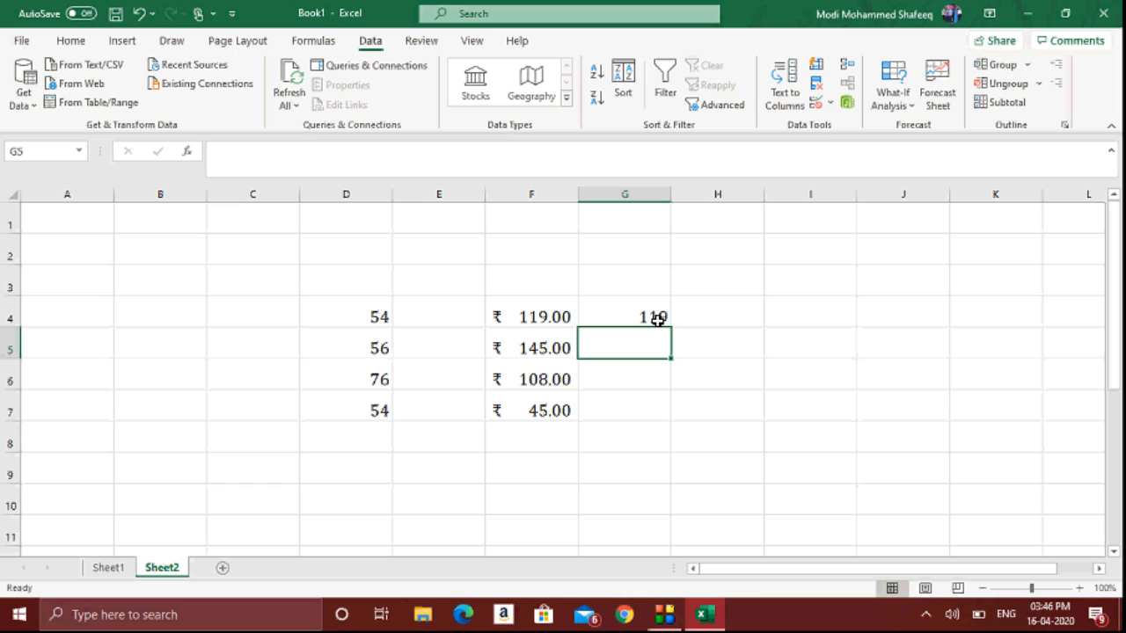
left_click(656, 320)
key("Delete")
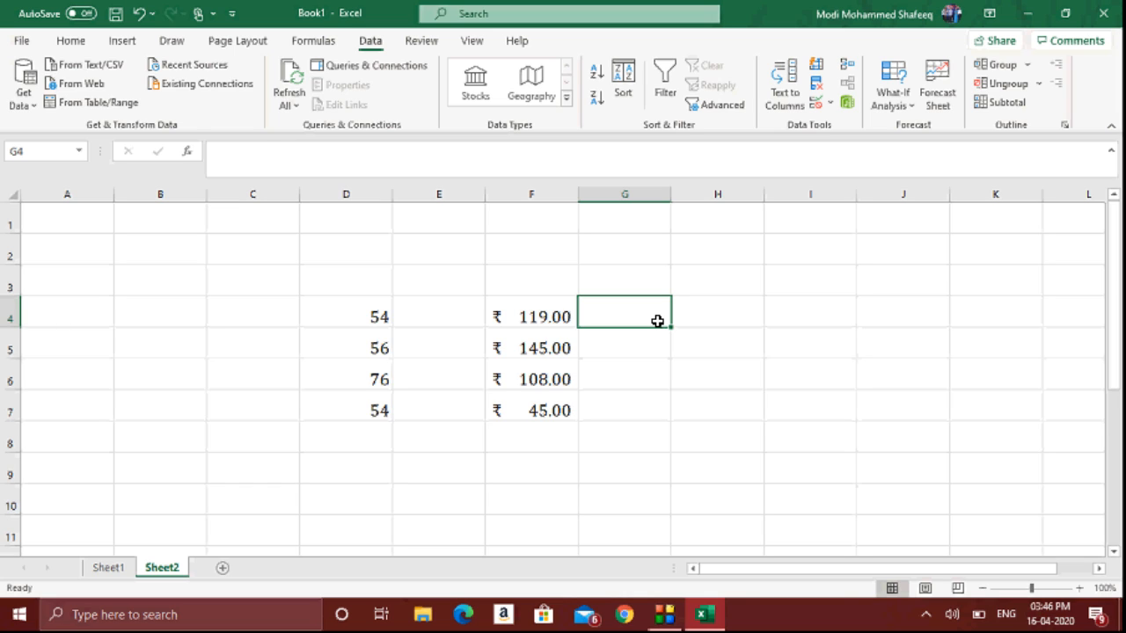
Step: View the available What-If Analysis tools, close the list without choosing one, and select cell F9
left_click(771, 279)
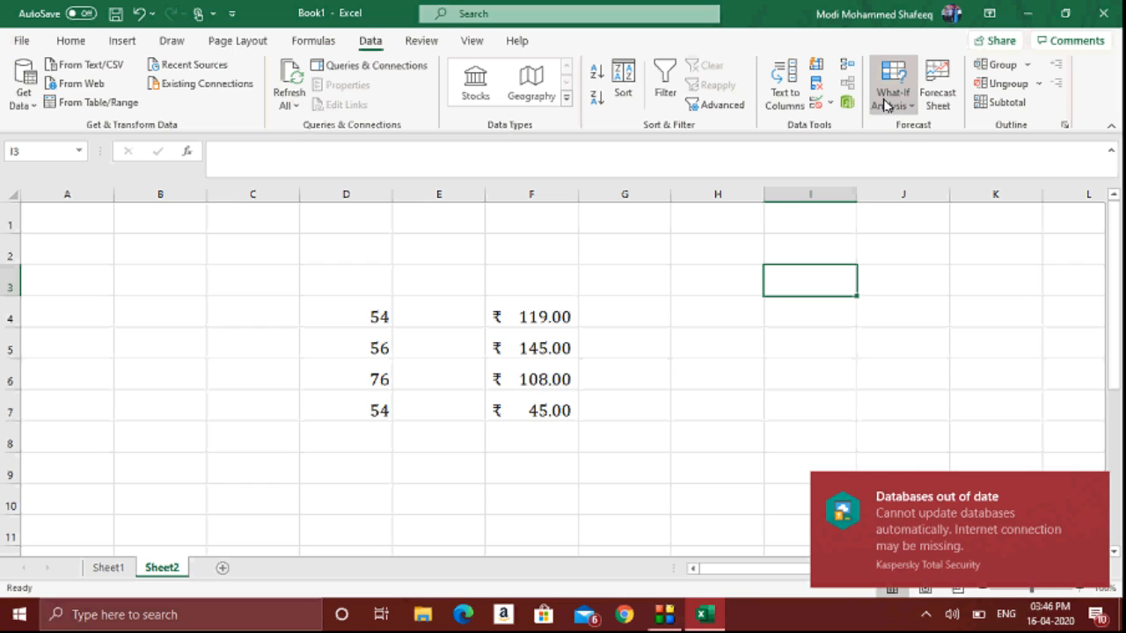
left_click(886, 106)
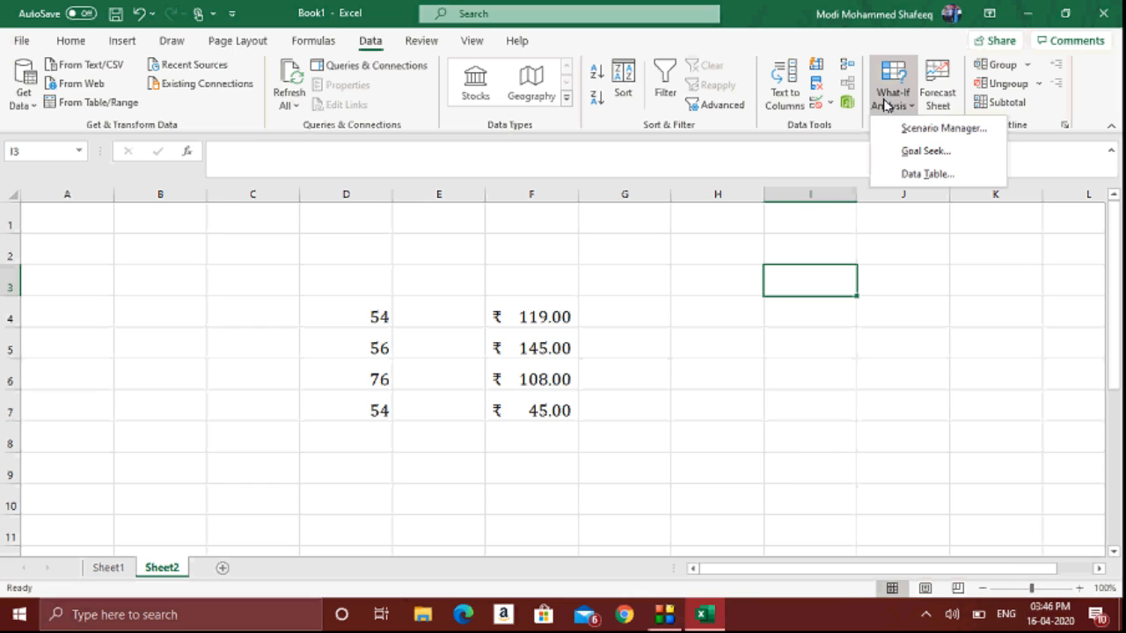
left_click(838, 243)
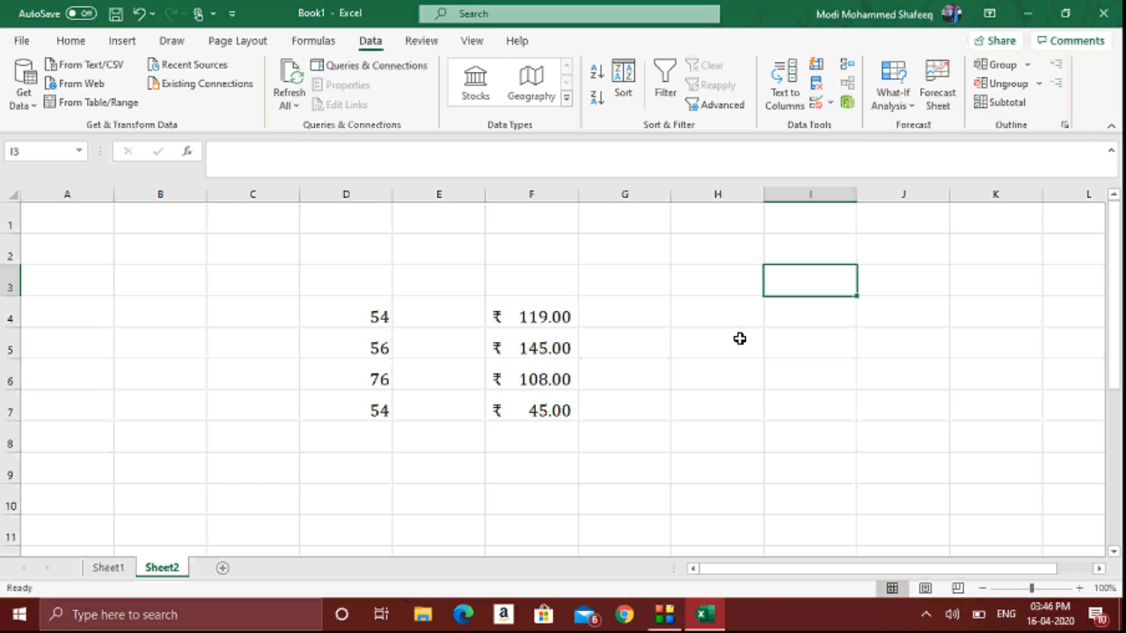
left_click(546, 455)
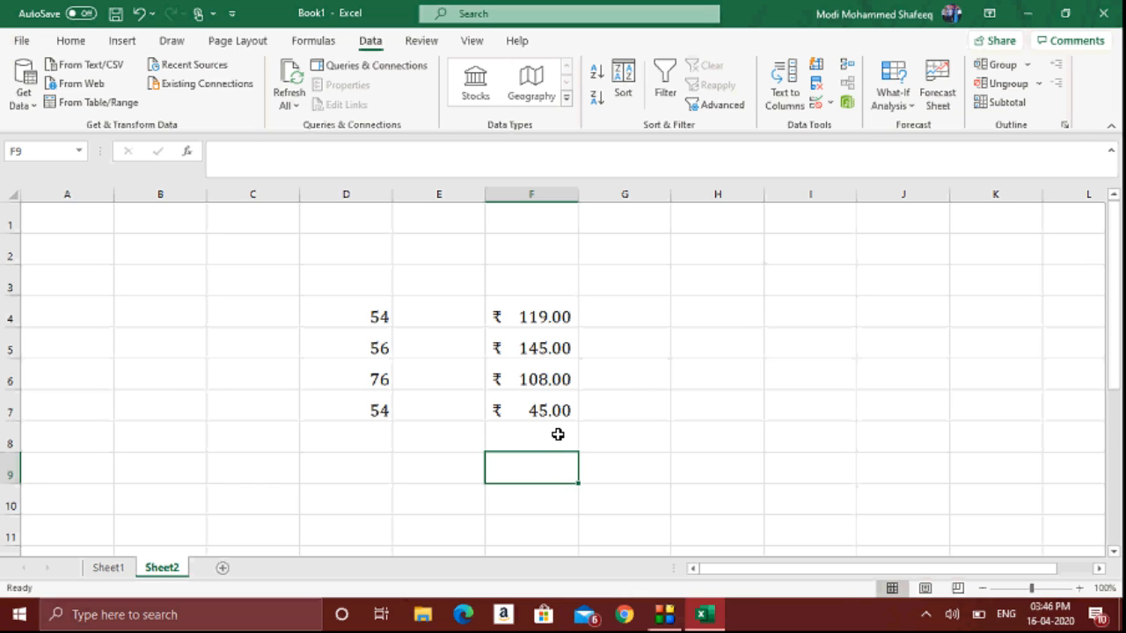
left_click(556, 435)
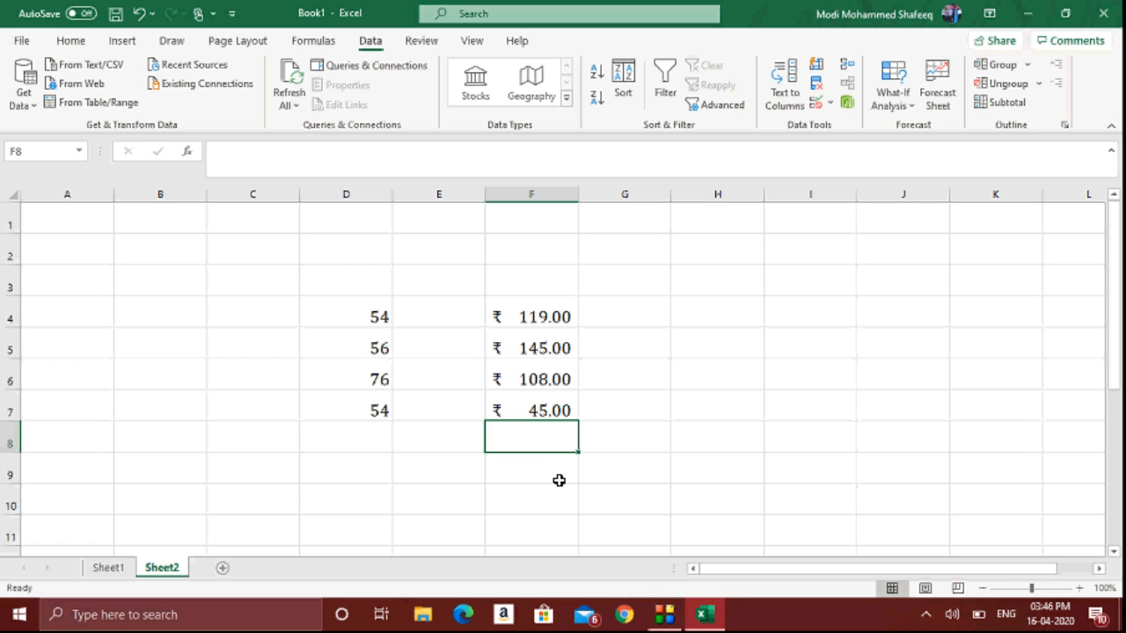
type("=sum")
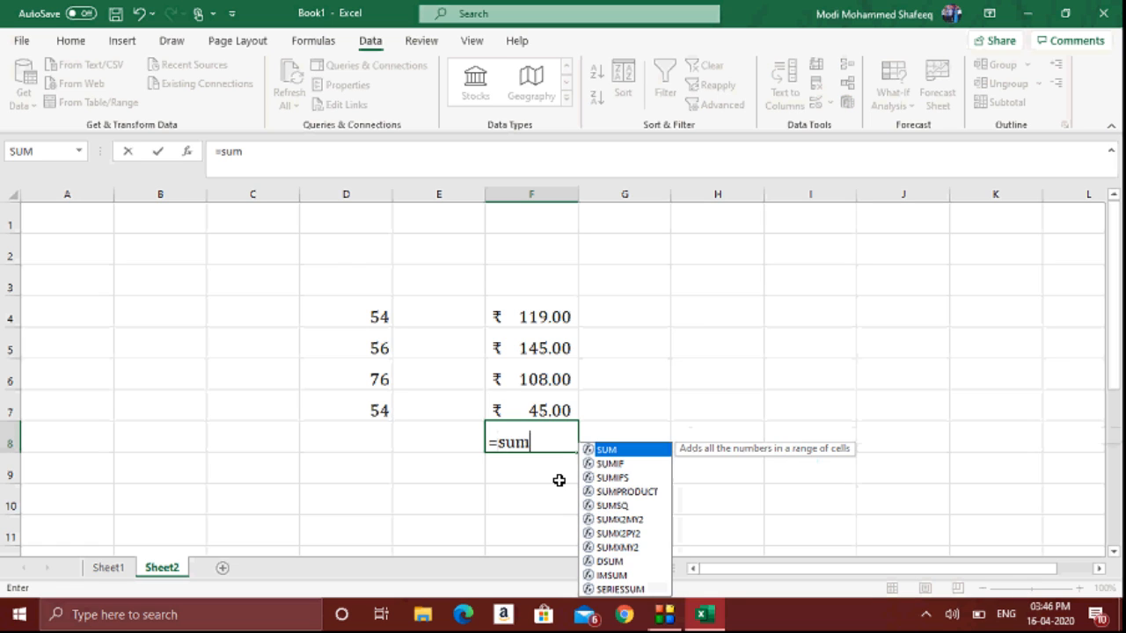
key("Return")
key("Up")
key("Delete")
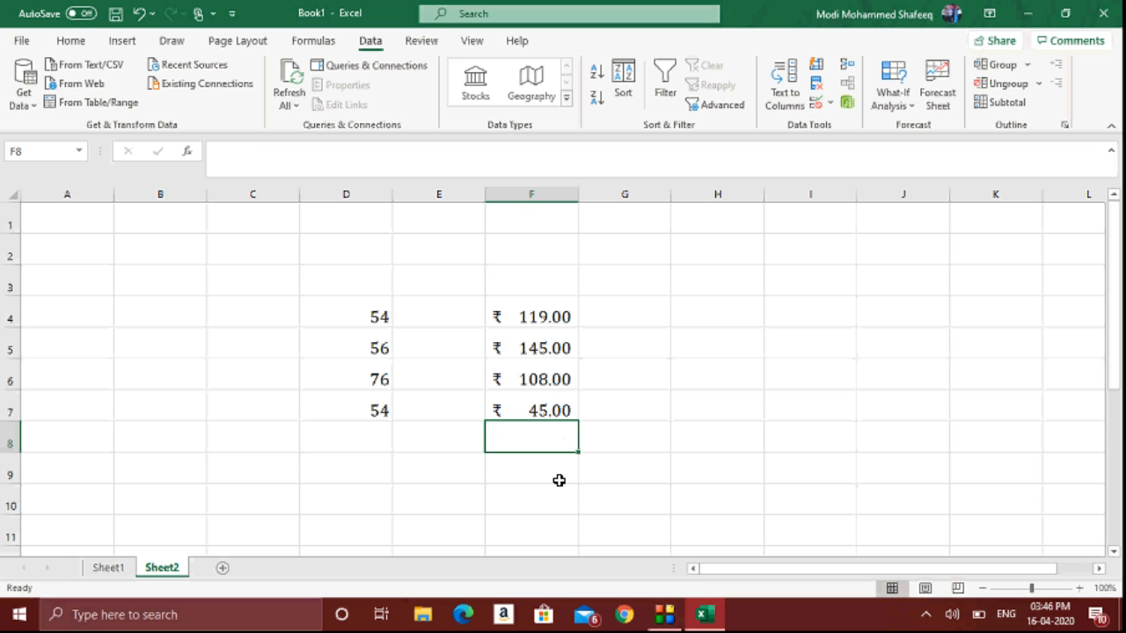
Step: Total the amounts in F4:F7 with AutoSum in cell F8
key("alt+equal")
key("Return")
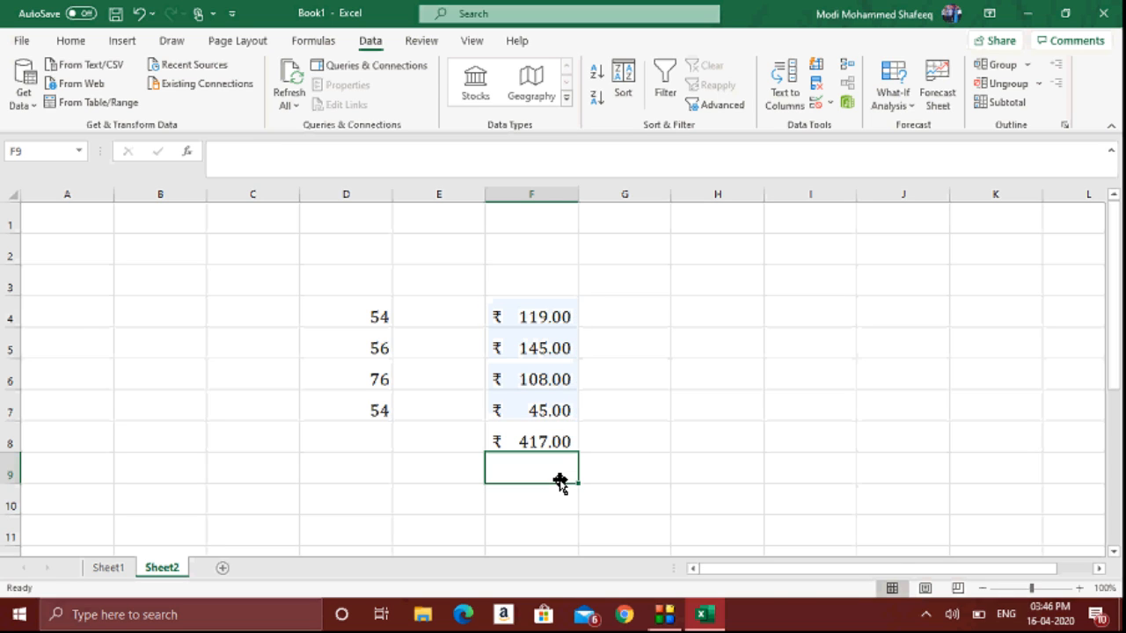
key("Up")
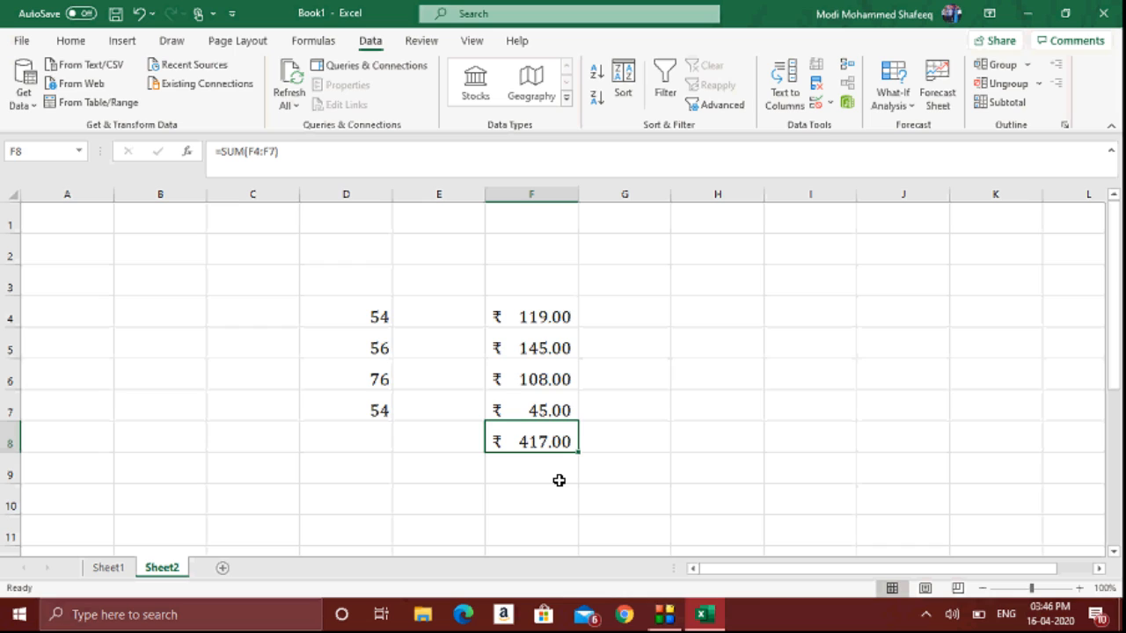
Step: Examine each amount in F4:F7 that feeds the total in F8
key("Up")
key("Up")
key("Up")
key("Up")
key("Down")
key("Down")
key("Down")
key("Down")
Step: Set the amount in cell F5 to 150
key("Up")
key("Up")
key("Up")
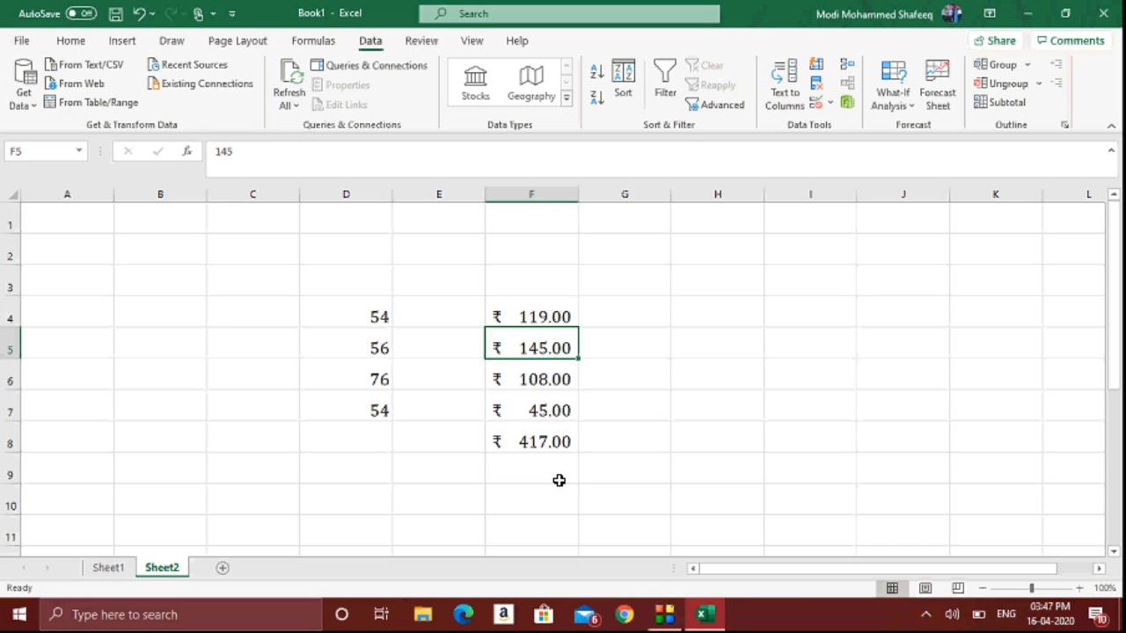
type("1")
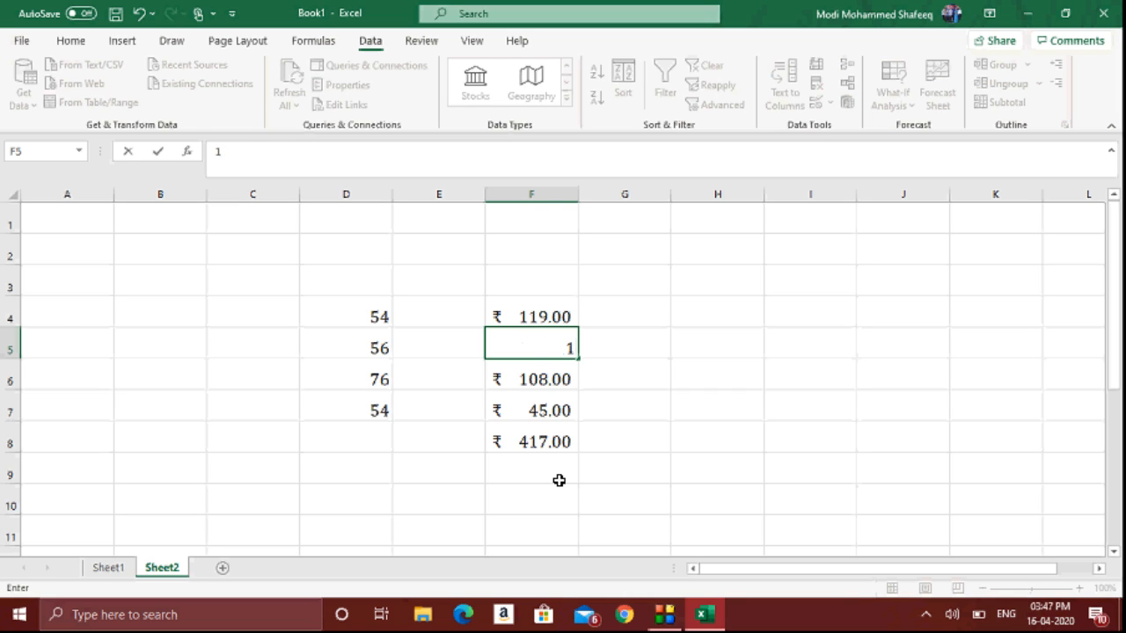
type("50")
key("Return")
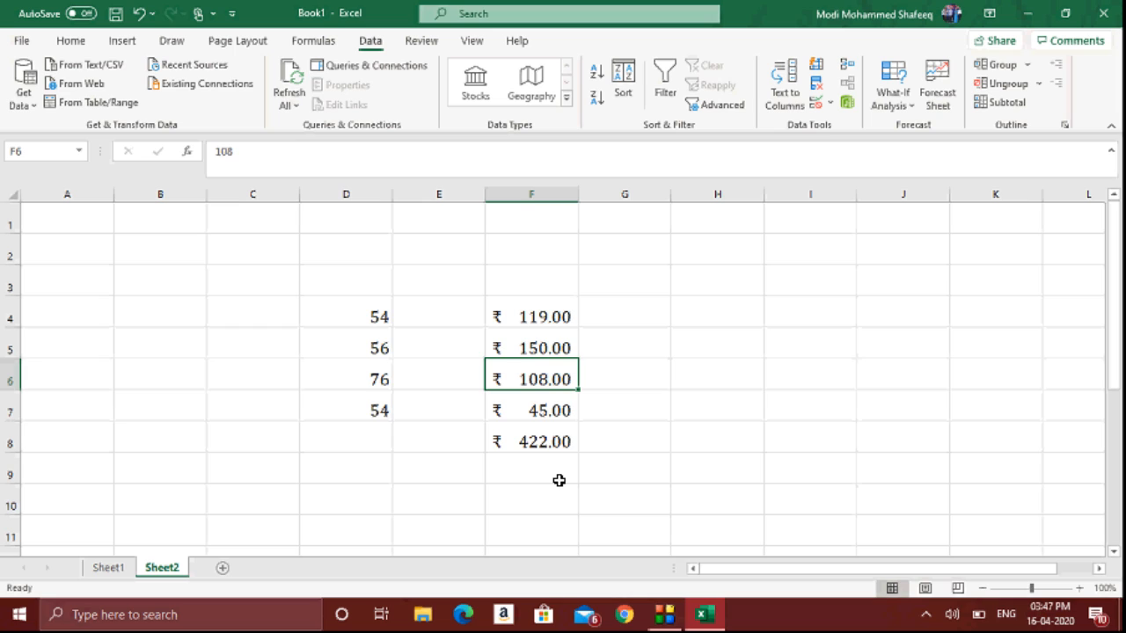
Step: Start Goal Seek for the total in cell F8 with a target value of 650
key("Down")
key("Down")
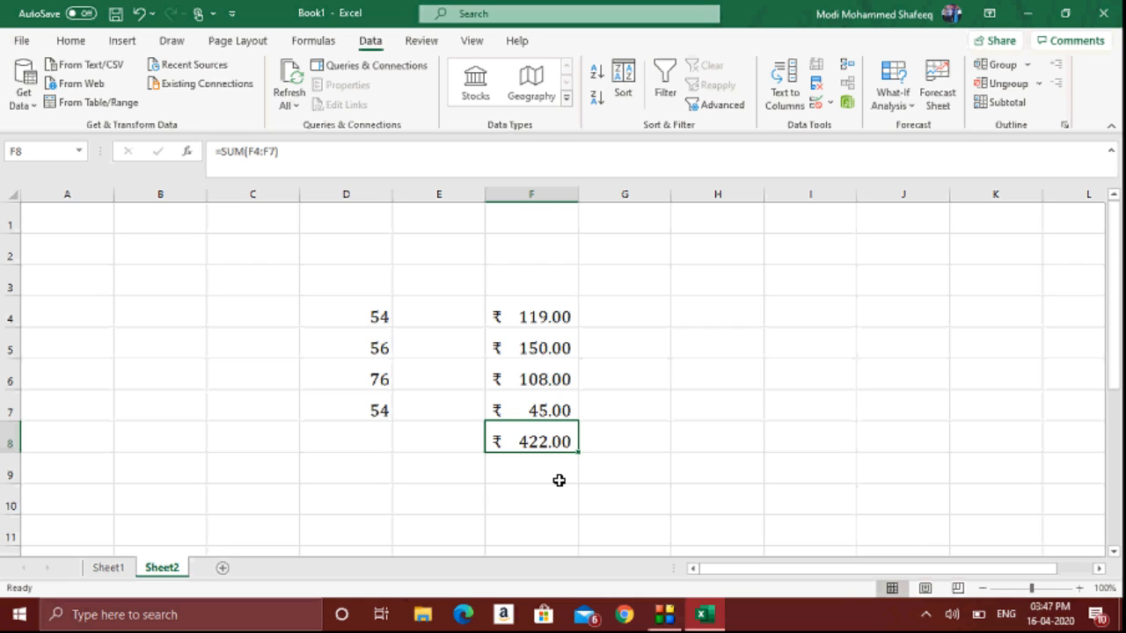
key("Left")
key("Right")
left_click(902, 103)
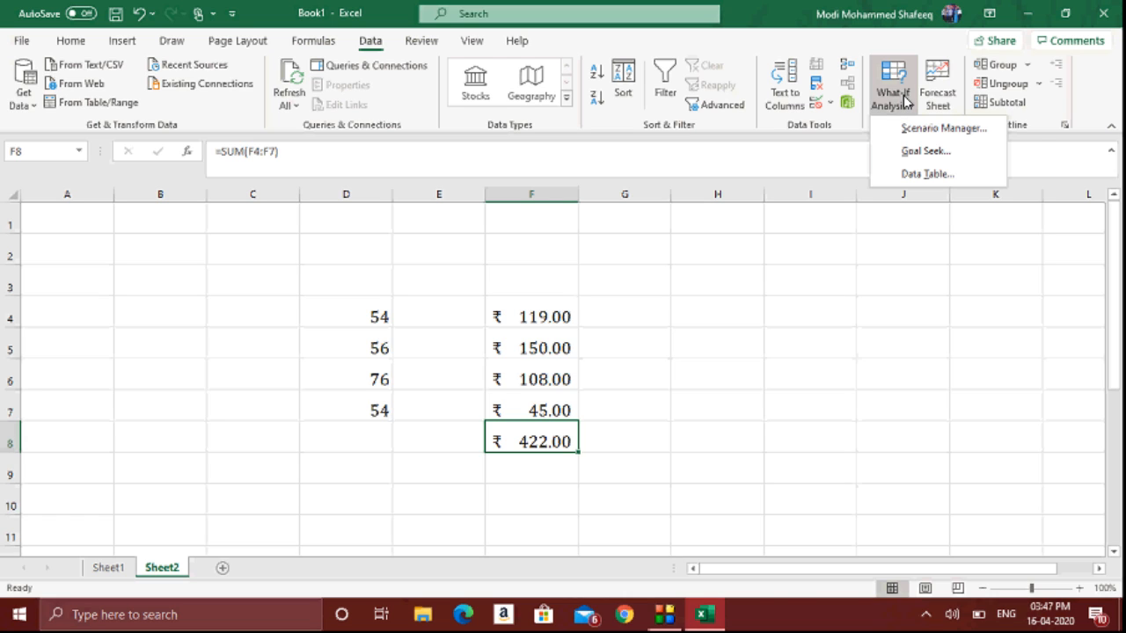
left_click(930, 154)
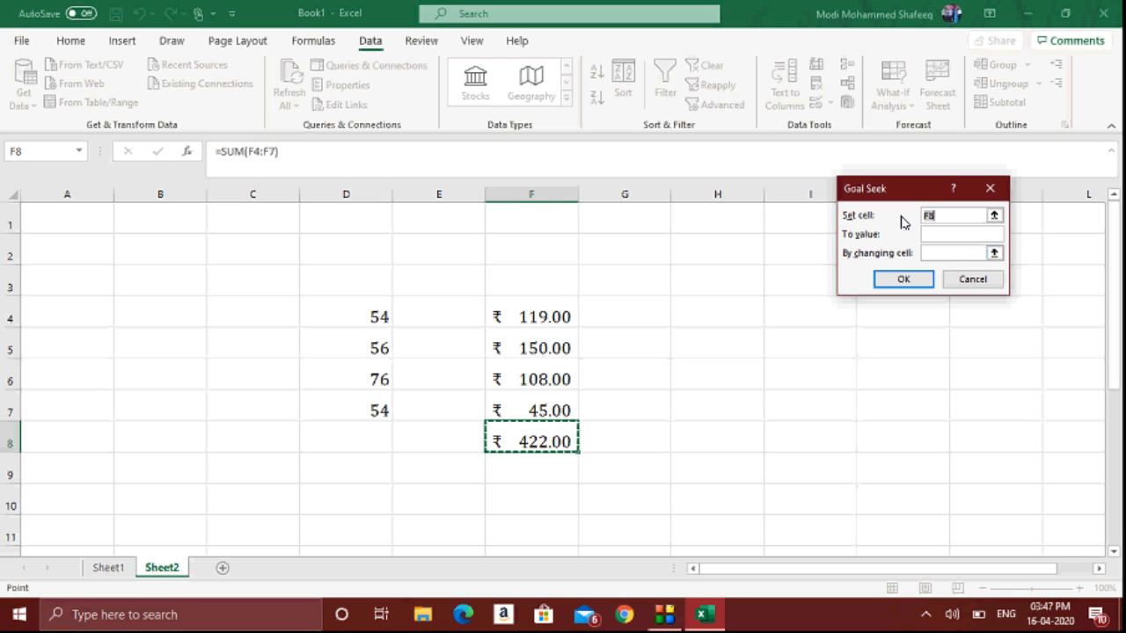
left_click(540, 440)
left_click(939, 238)
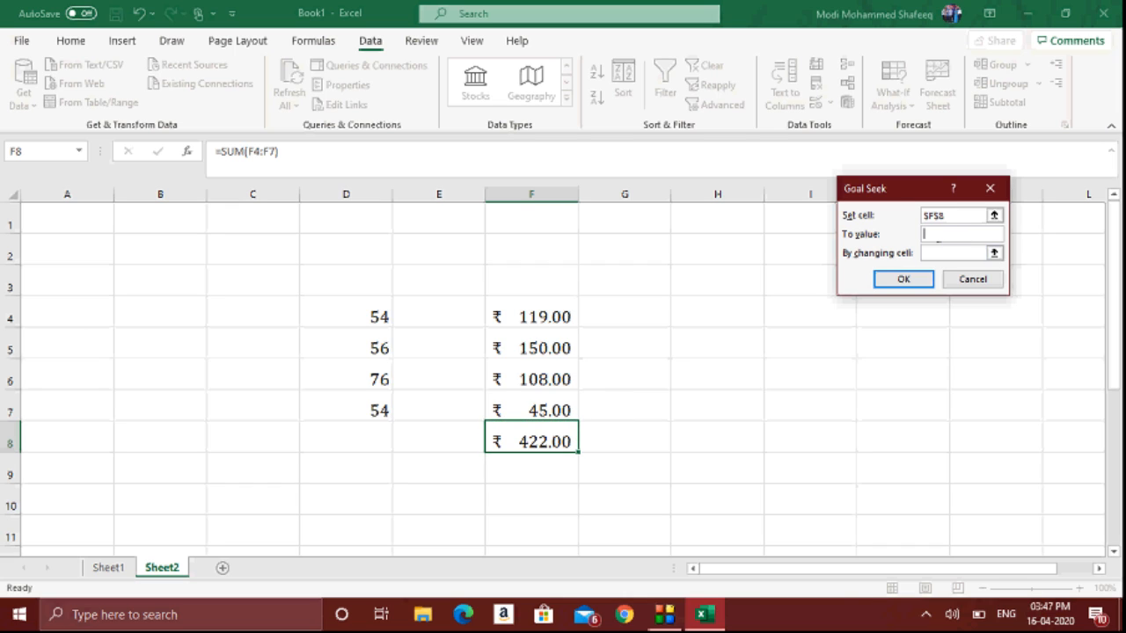
type("650")
Step: Try to run Goal Seek with the range F4:F6 as the changing cell
left_click(944, 255)
left_click(554, 315)
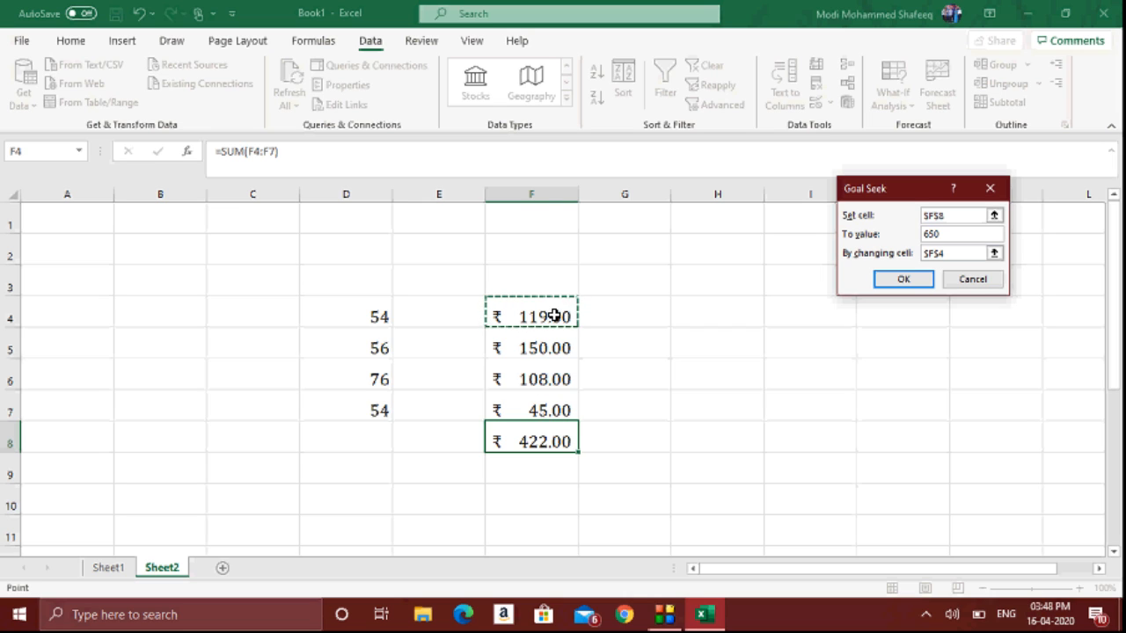
left_click_drag(554, 315, 561, 369)
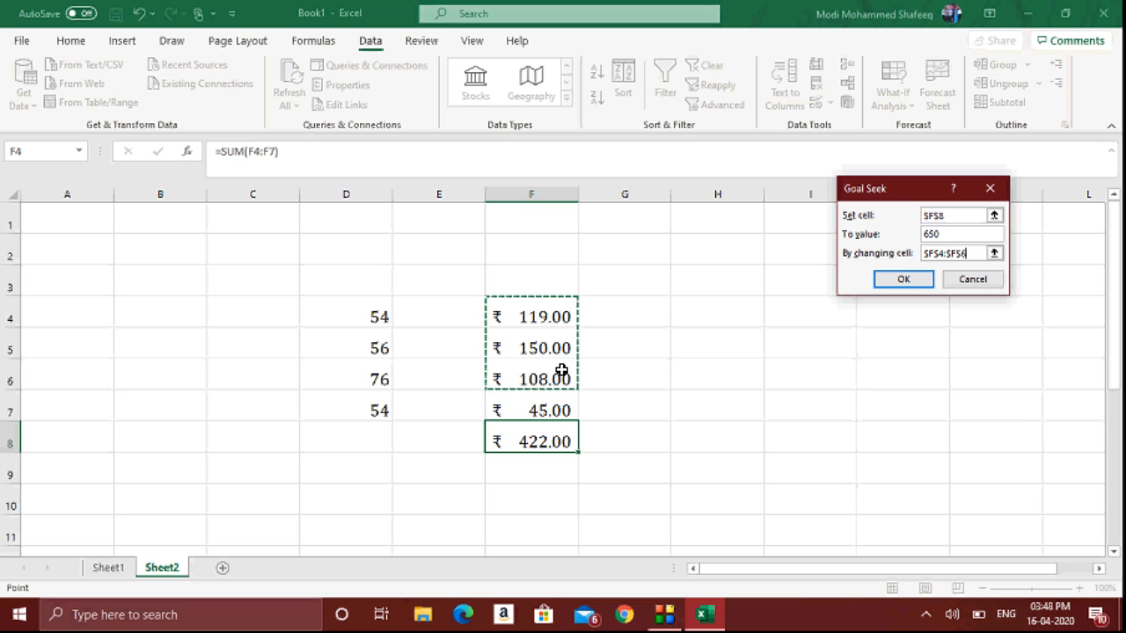
left_click(910, 280)
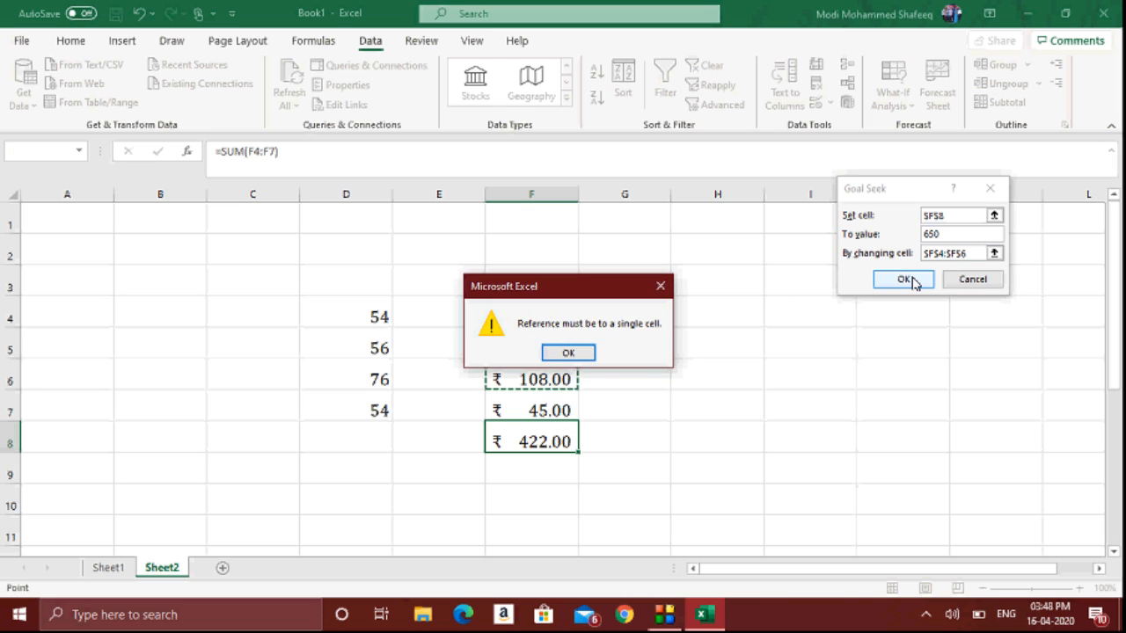
left_click(584, 353)
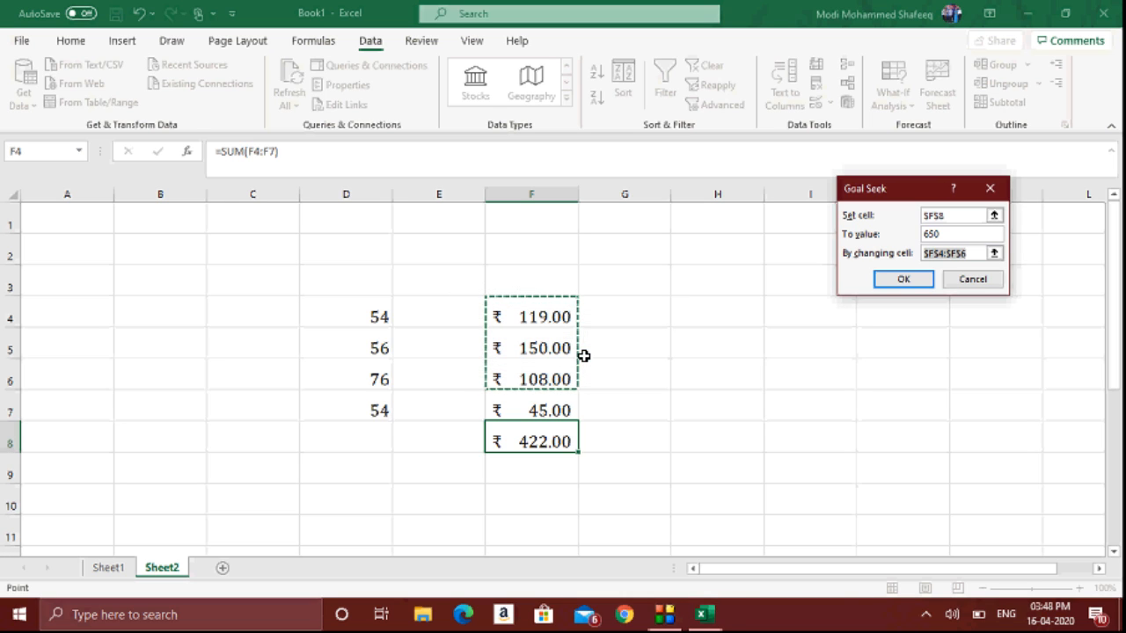
Step: Make F5 the changing cell, run Goal Seek, and accept the solution
left_click(564, 349)
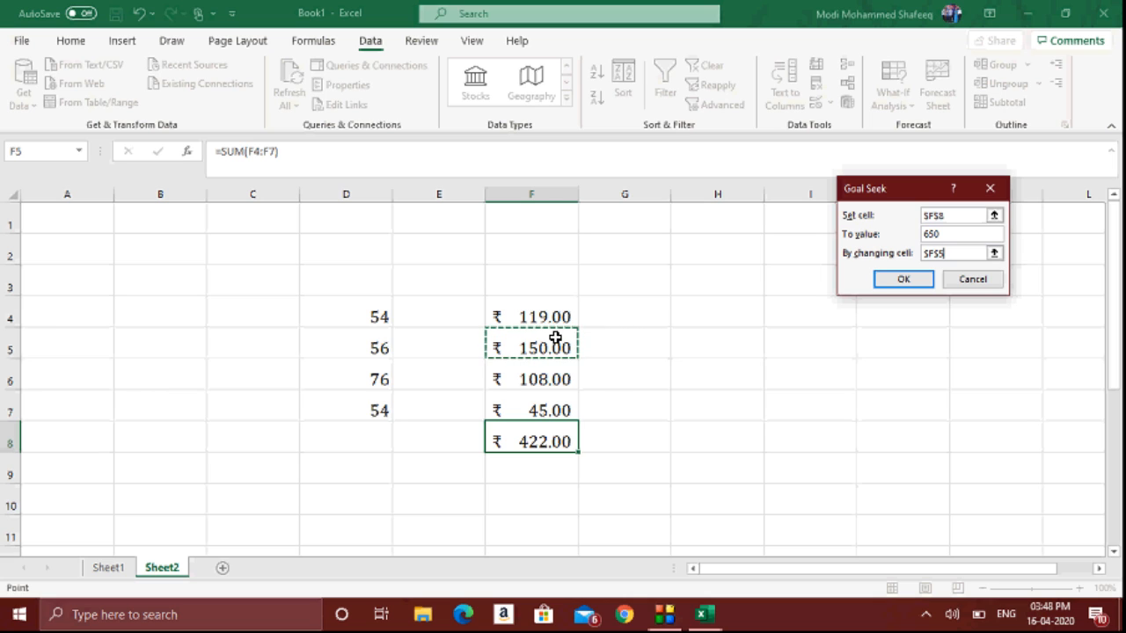
left_click(902, 282)
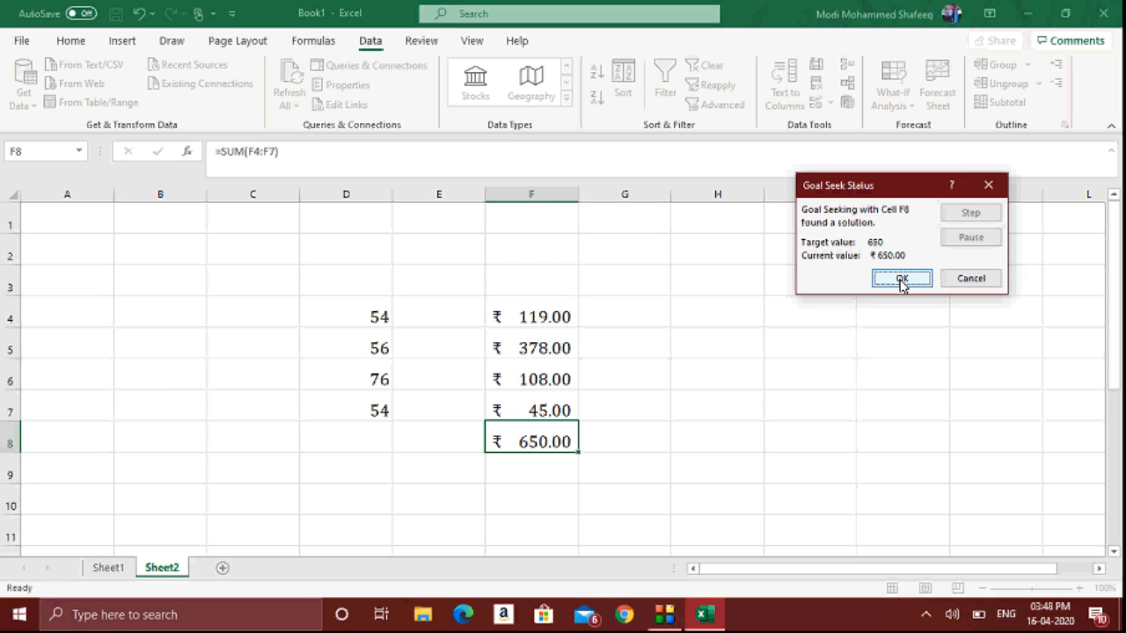
left_click(901, 280)
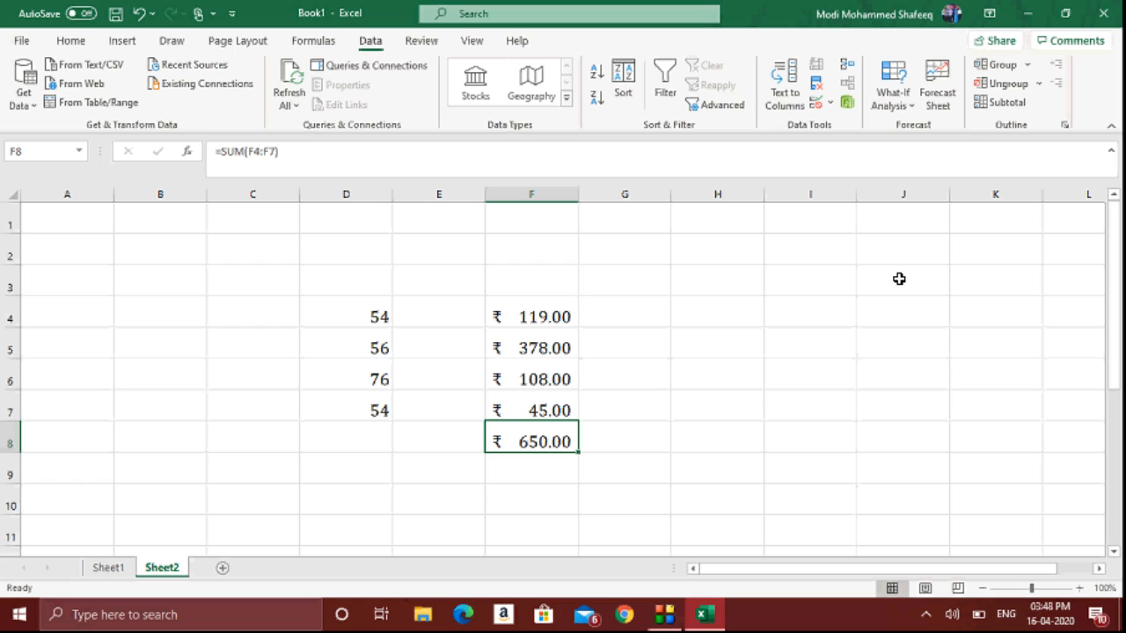